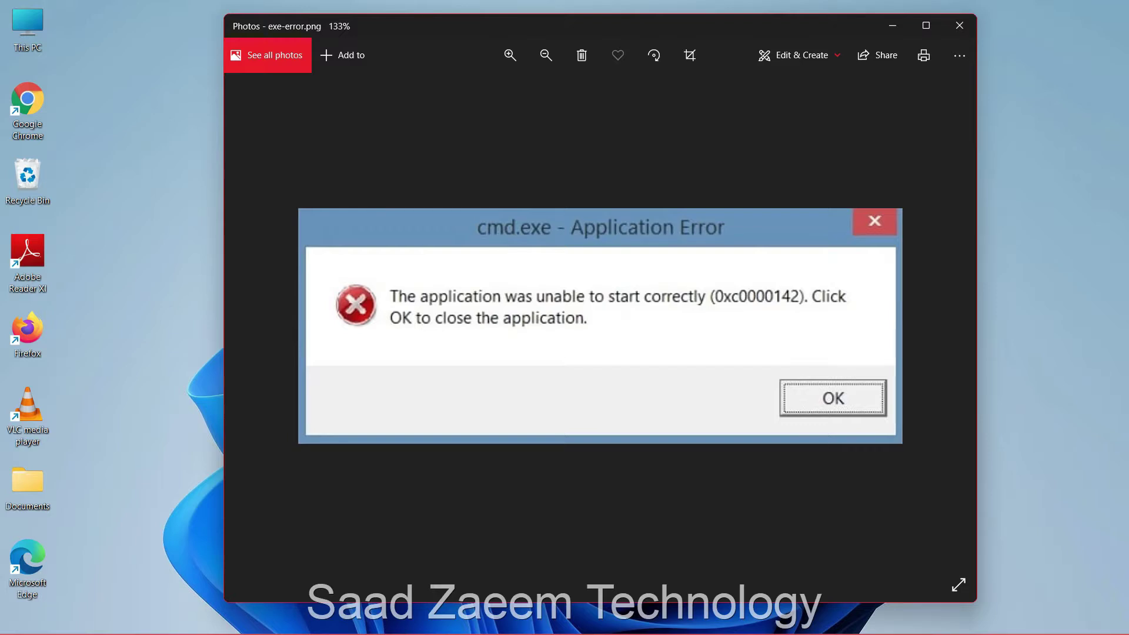
Step: Close the error image and open the Windows Temp folder by running "temp" from the Run dialog, granting access to the folder
key(alt+F4)
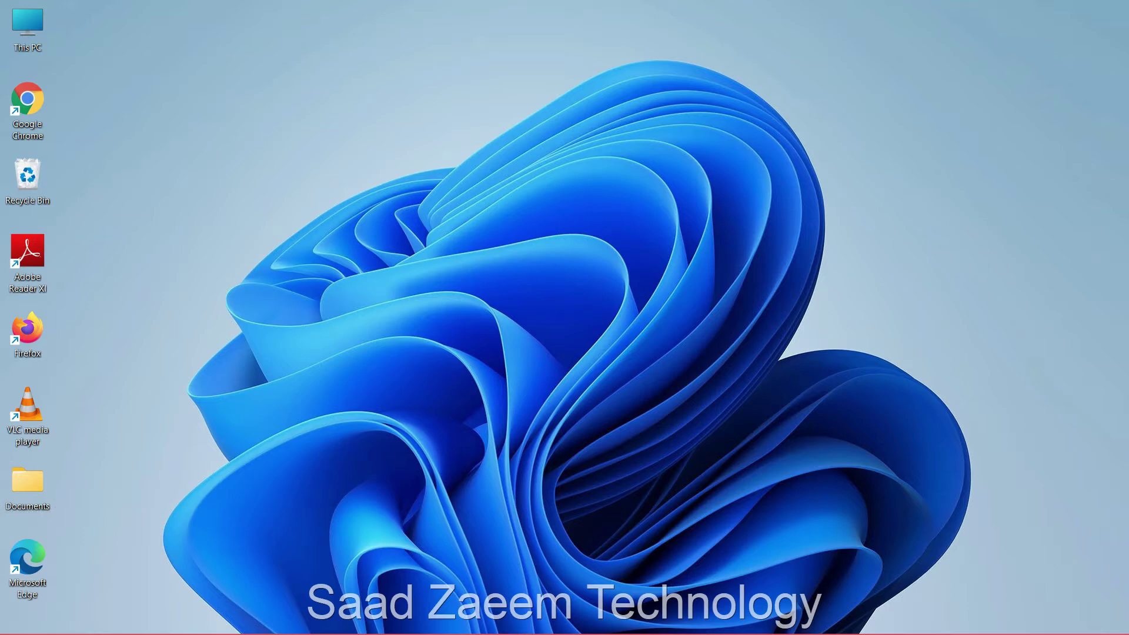
key(super)
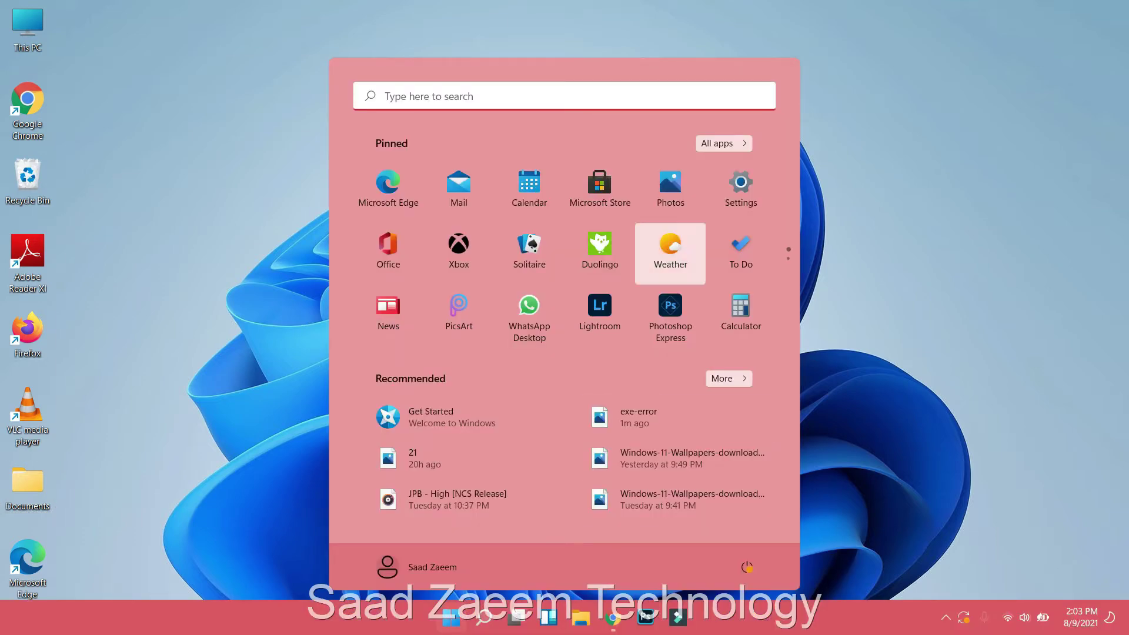
click(564, 96)
text(run)
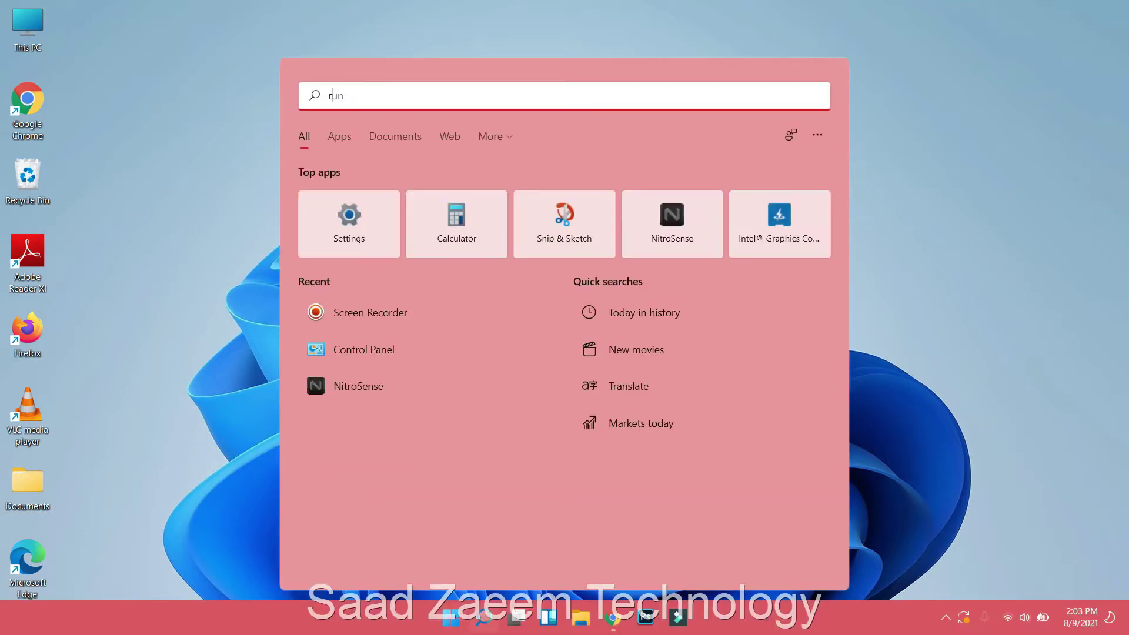
key(Return)
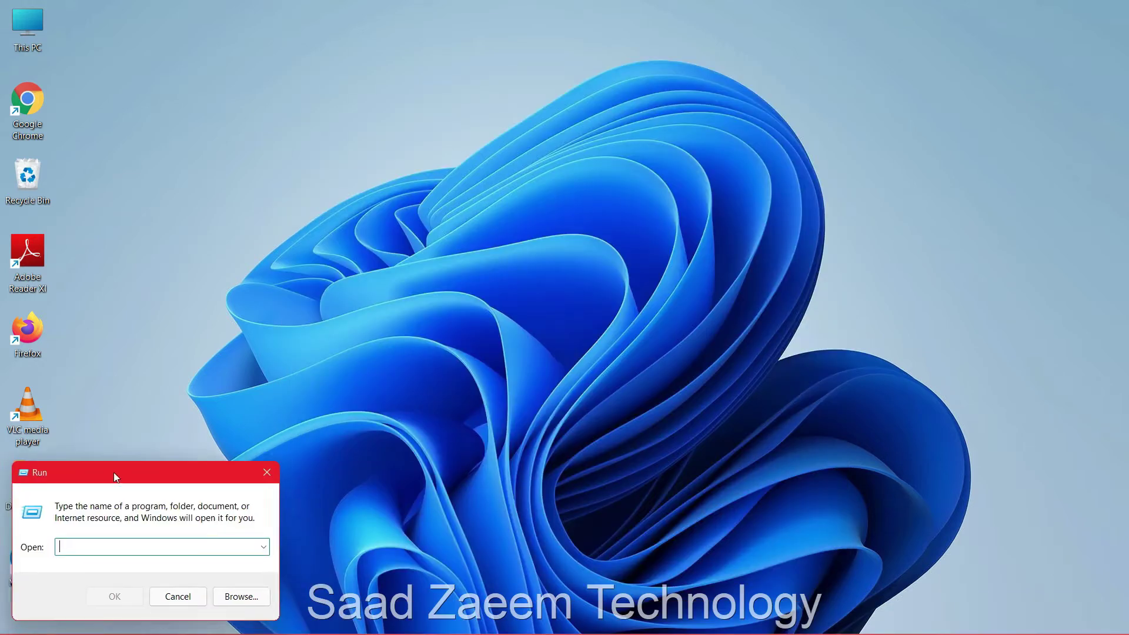
text(temp)
key(Return)
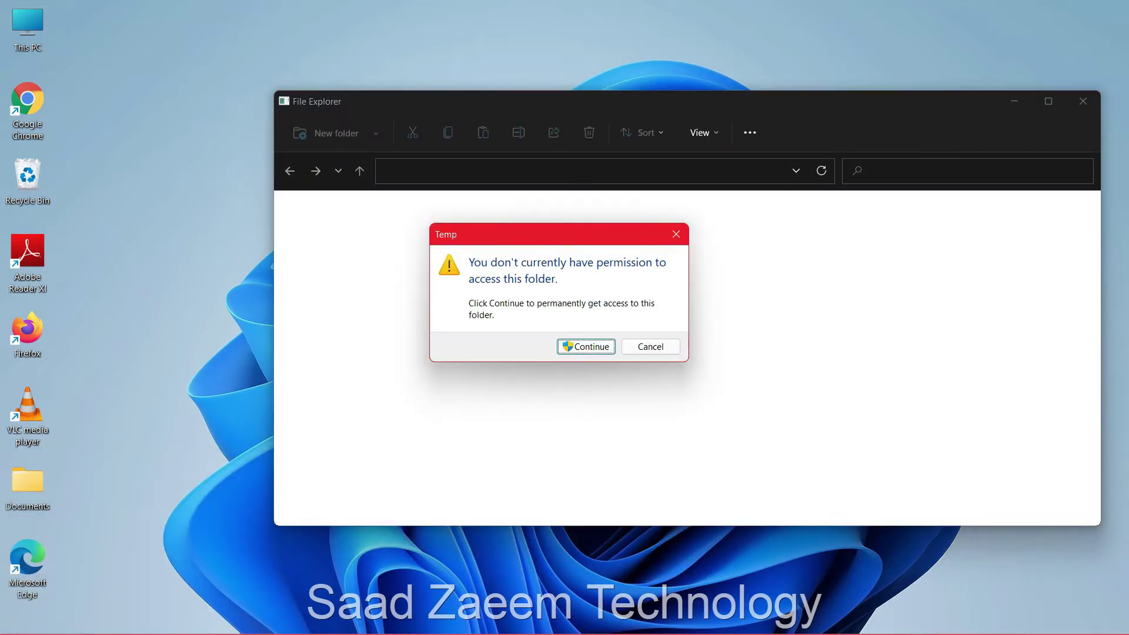
key(Return)
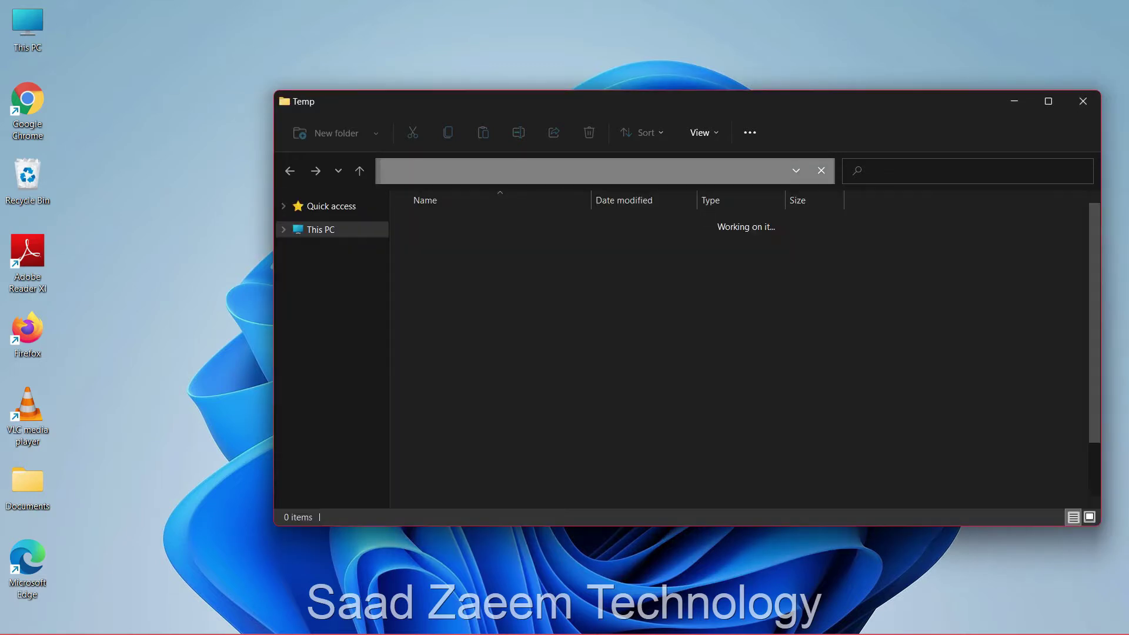
drag(559, 103, 494, 52)
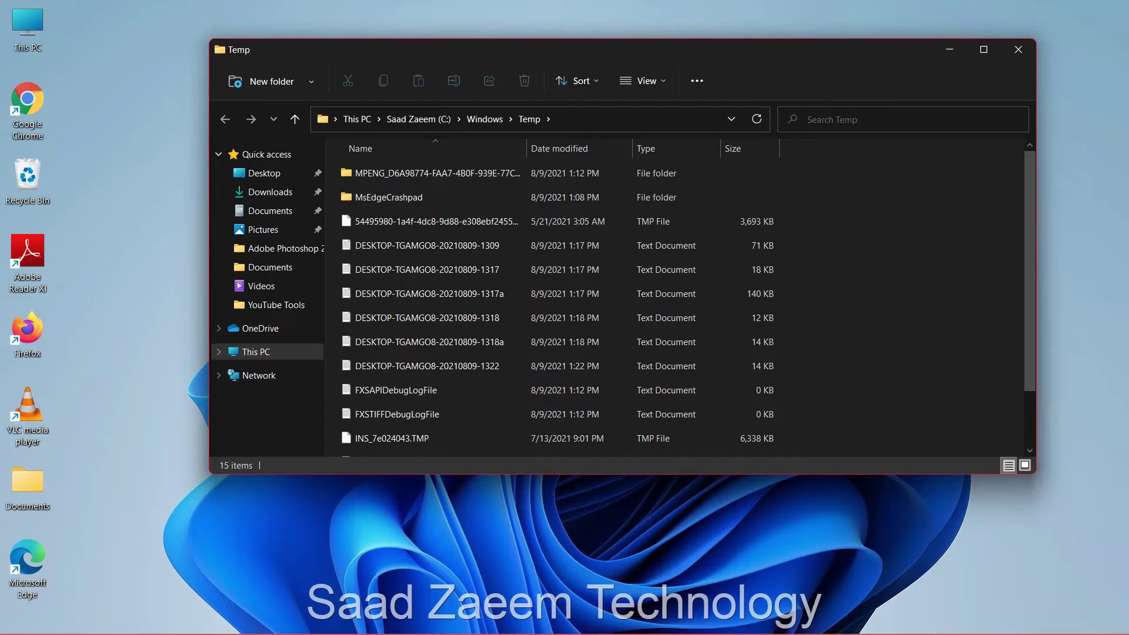
Step: Delete everything in the Windows Temp folder, skipping all files in use, and close the folder
key(ctrl+a)
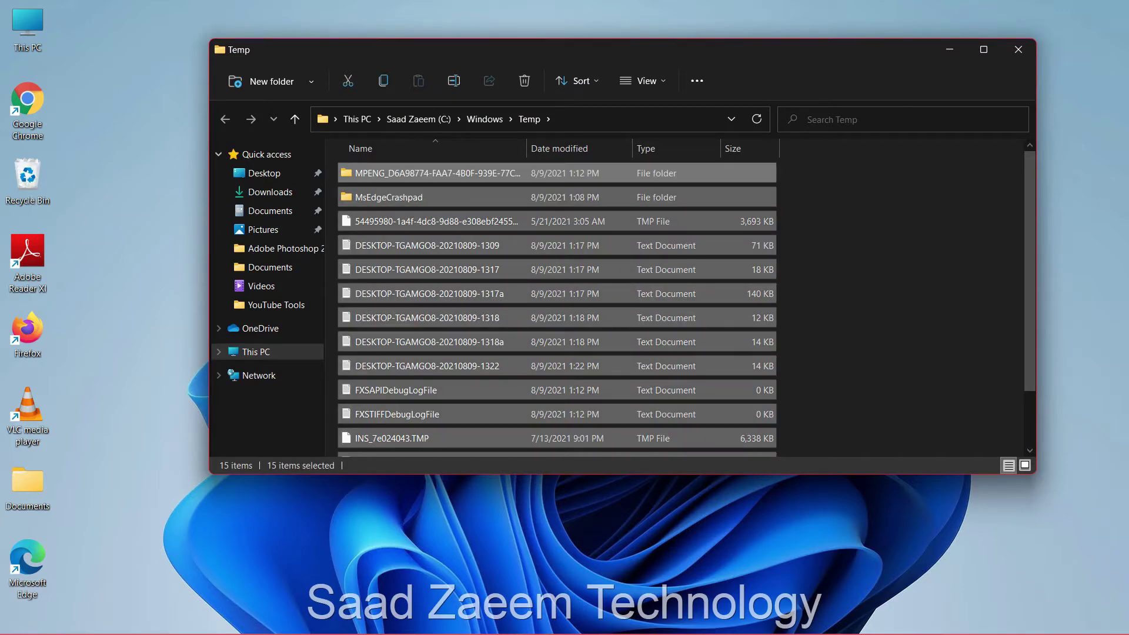
key(Delete)
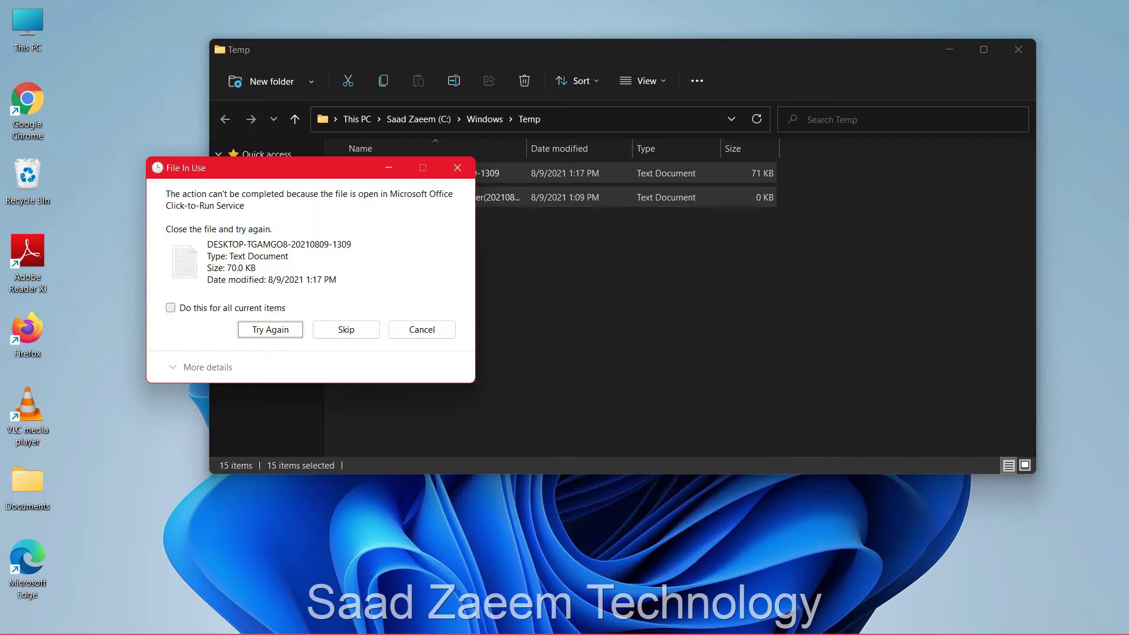
click(171, 307)
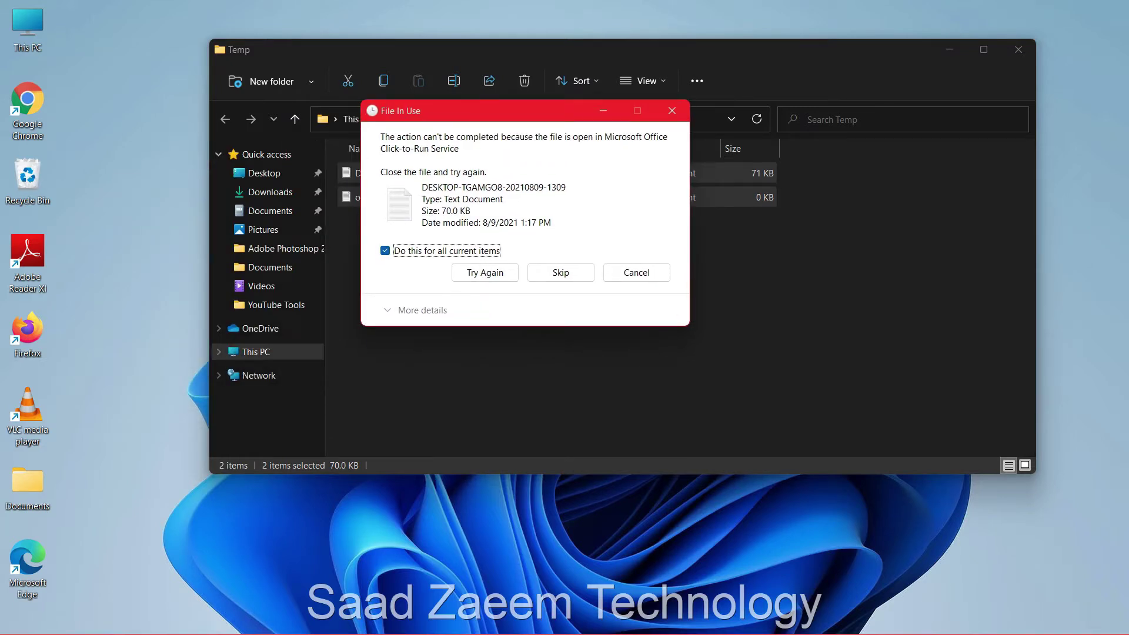
click(560, 273)
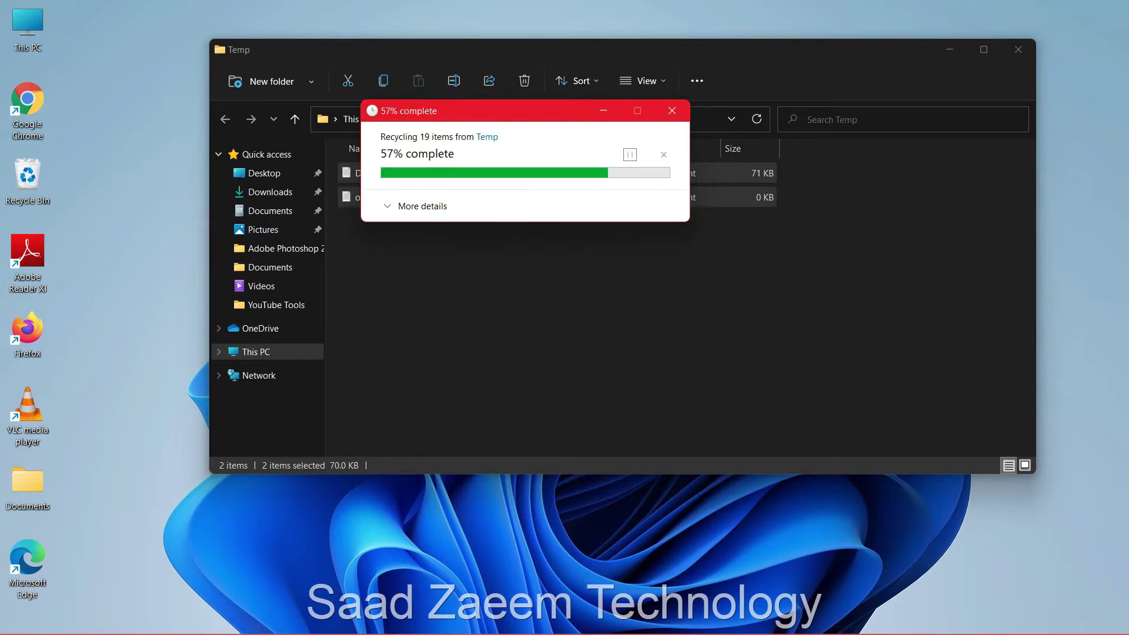
click(1018, 49)
Step: Open the user profile's local Temp folder by running "%Temp%" from the Run dialog
mouse_move(518, 633)
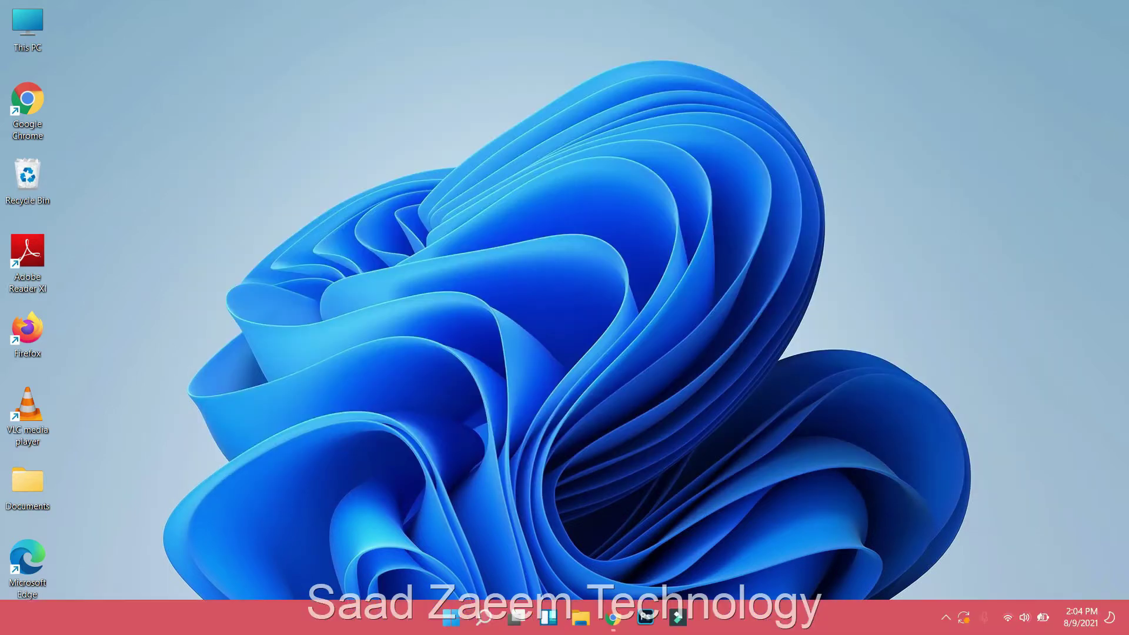
click(484, 616)
text(run)
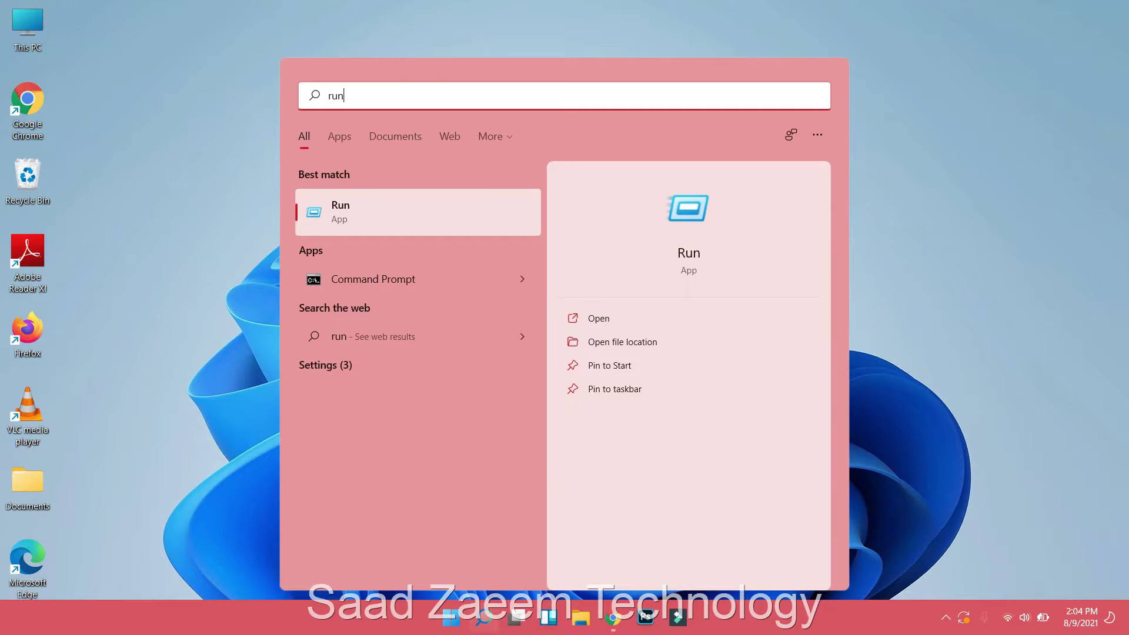
key(Return)
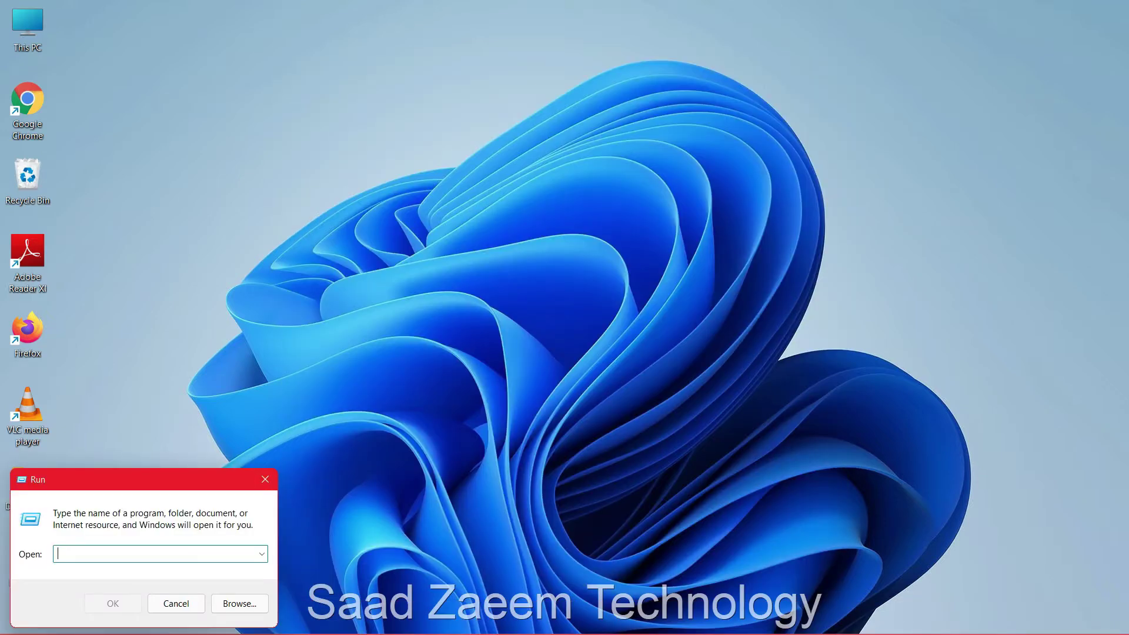
text(%Temp%)
key(Return)
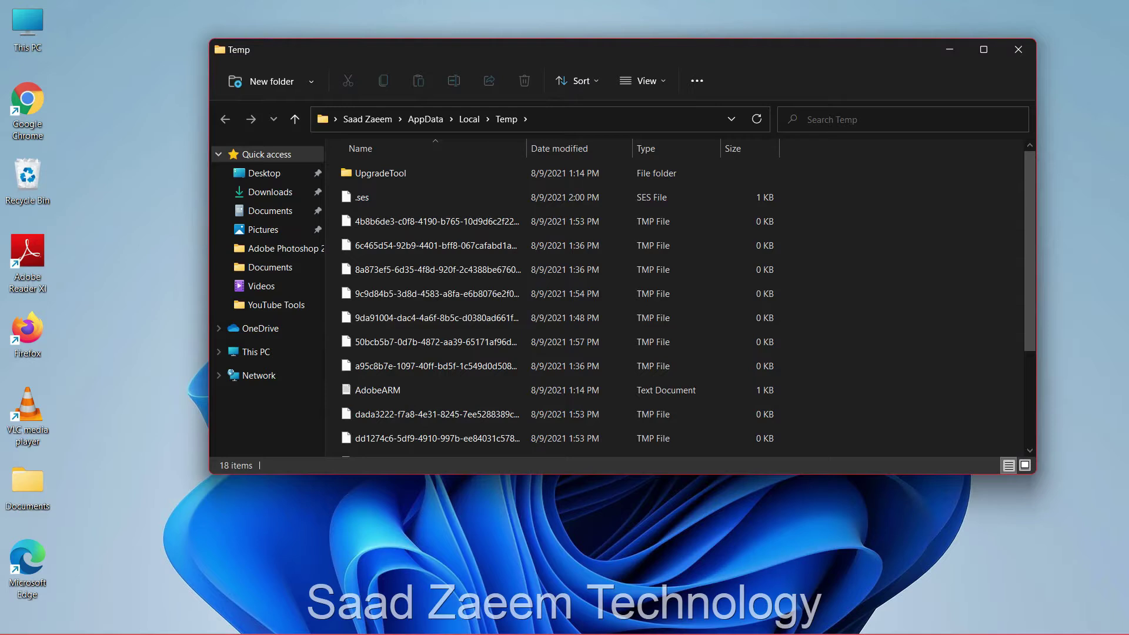
Step: Delete all items in the user's local Temp folder, skip every file in use, and close the folder window
key(ctrl+a)
key(Delete)
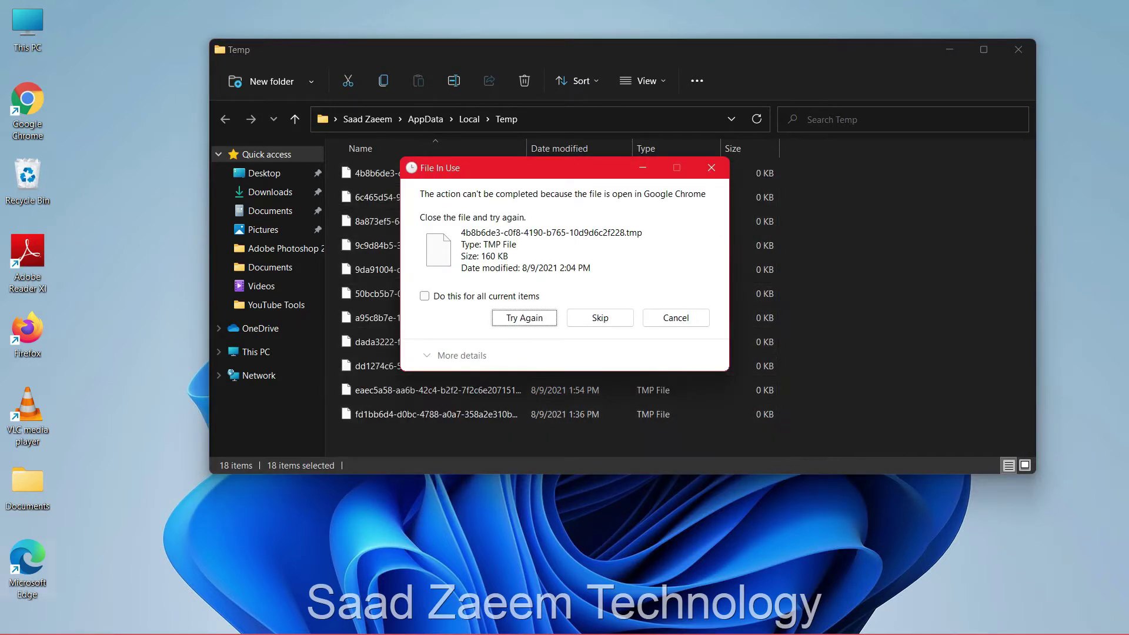
click(424, 296)
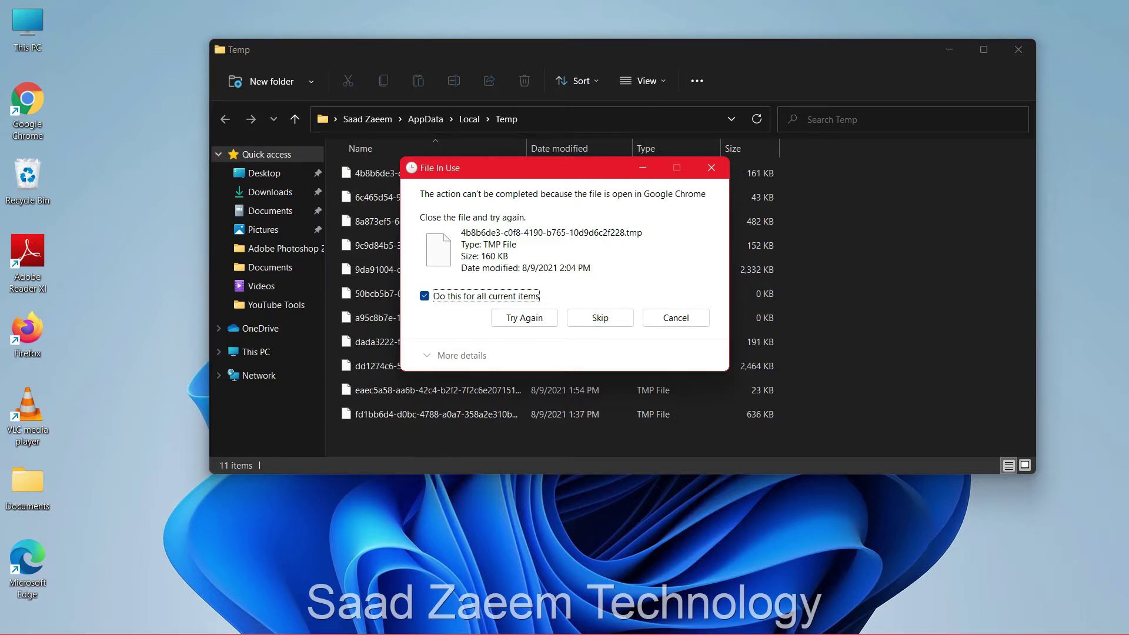
click(600, 318)
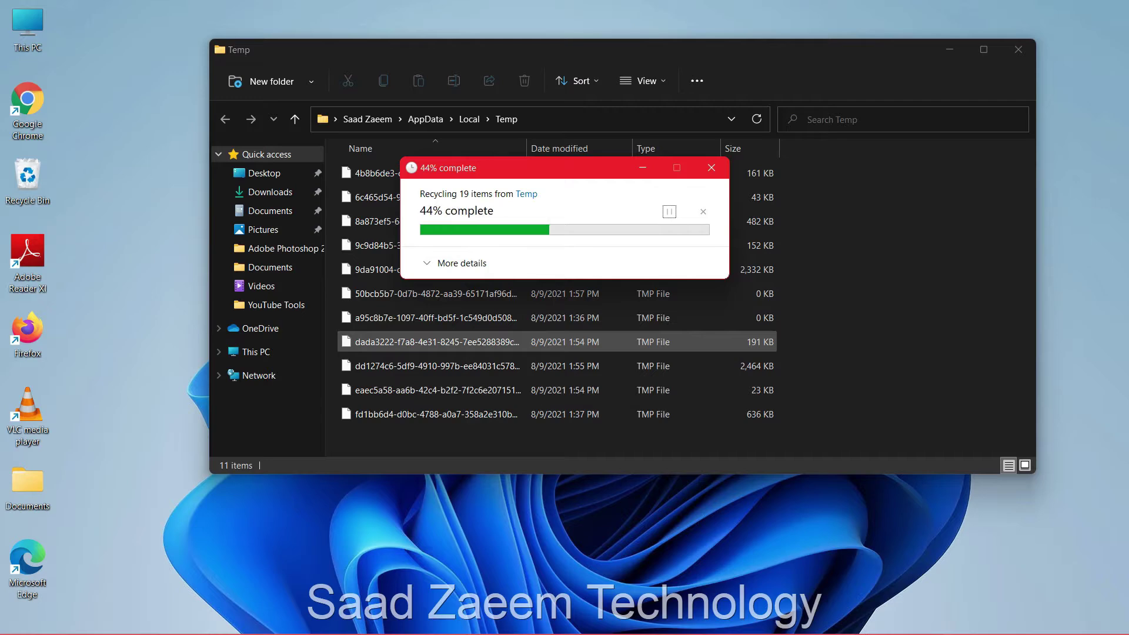
click(1019, 49)
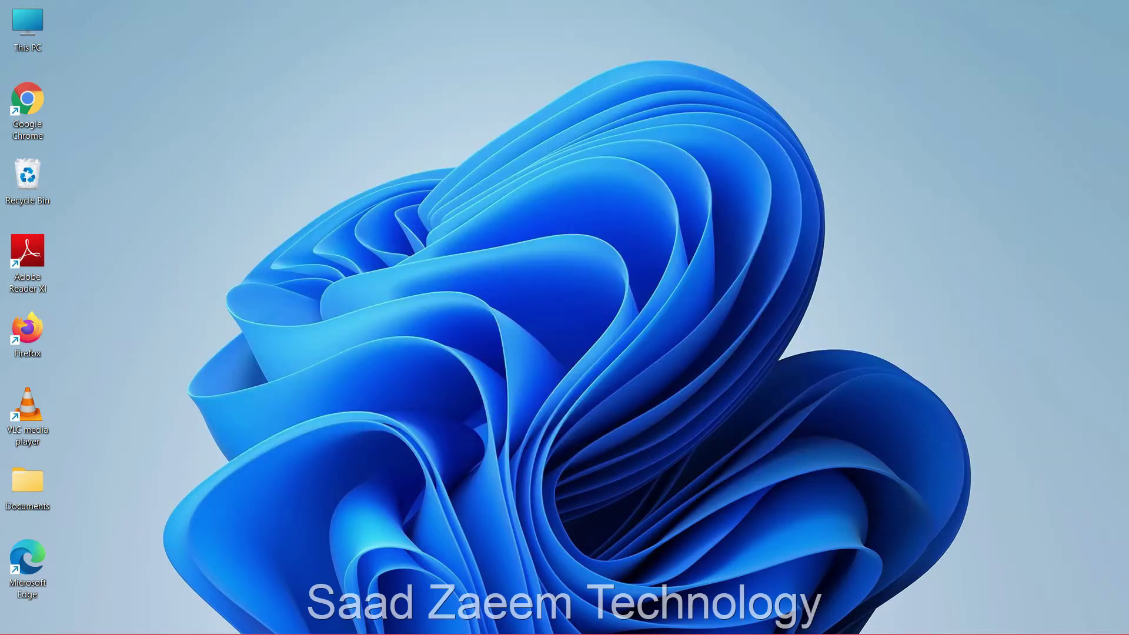
Step: Open the Windows Prefetch folder by running "prefetch" from the Run dialog, granting permanent access to it
key(super+s)
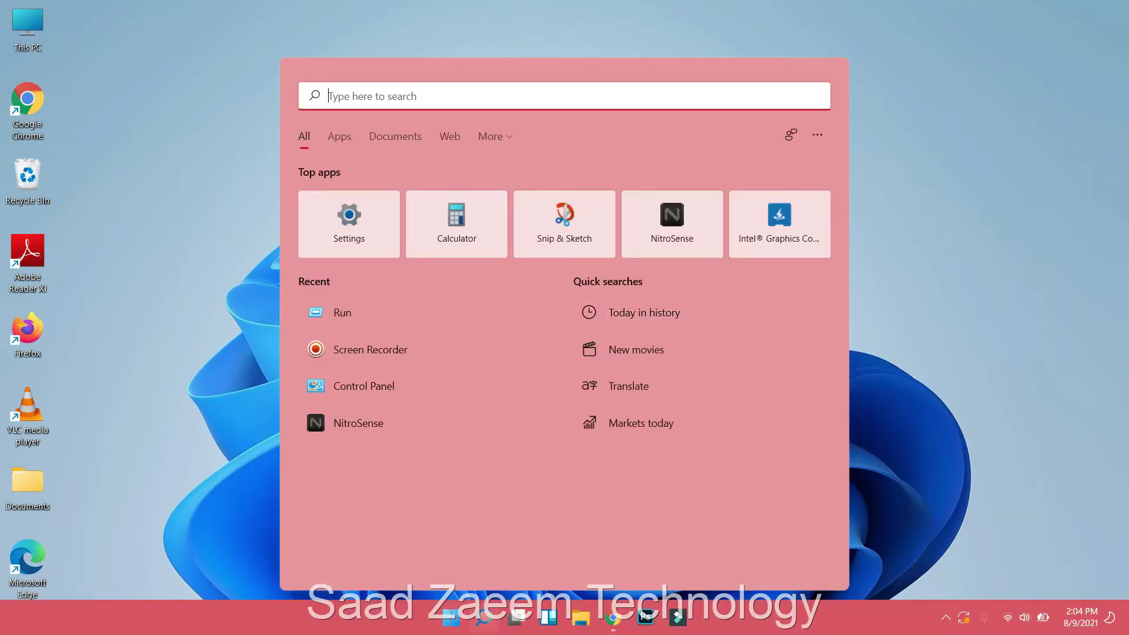
text(run)
key(Return)
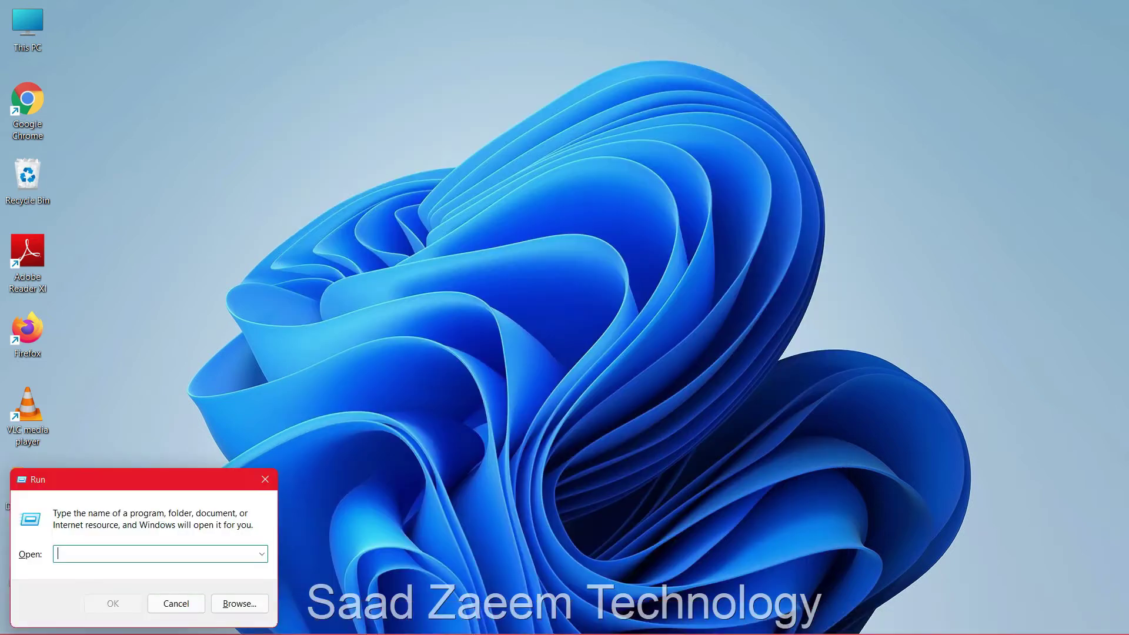
text(prefetch)
key(Return)
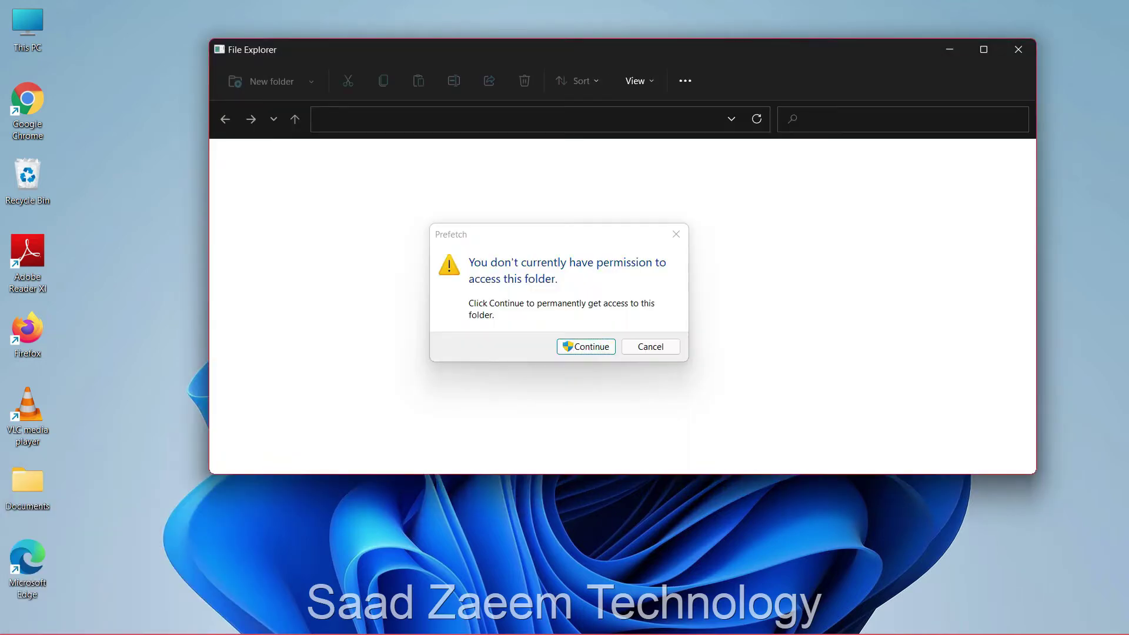
key(Return)
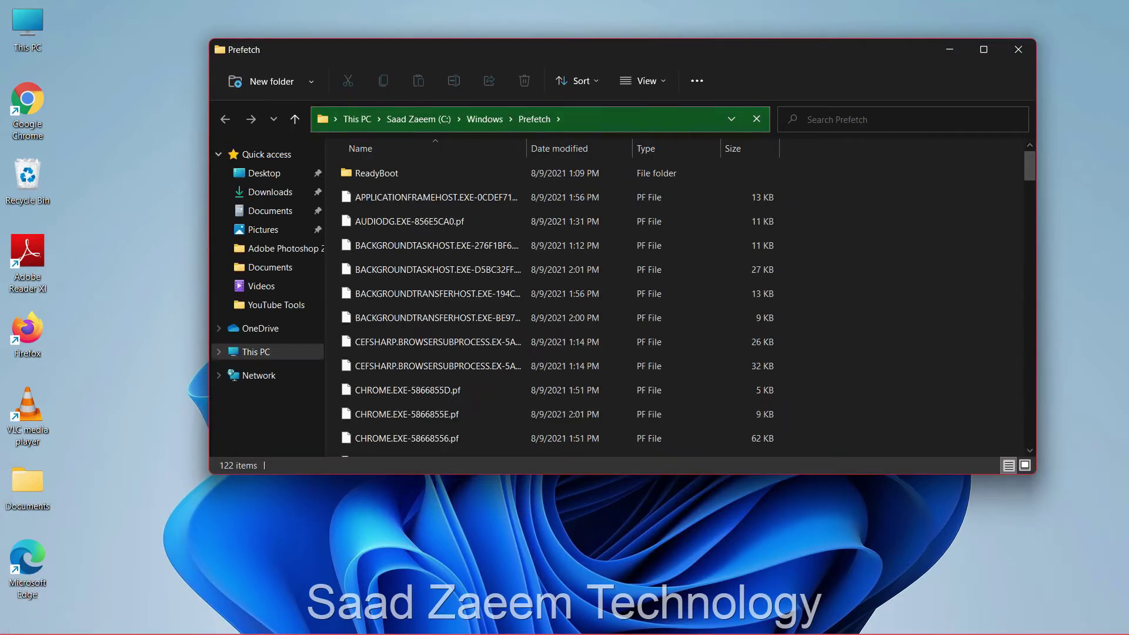
drag(520, 49, 496, 51)
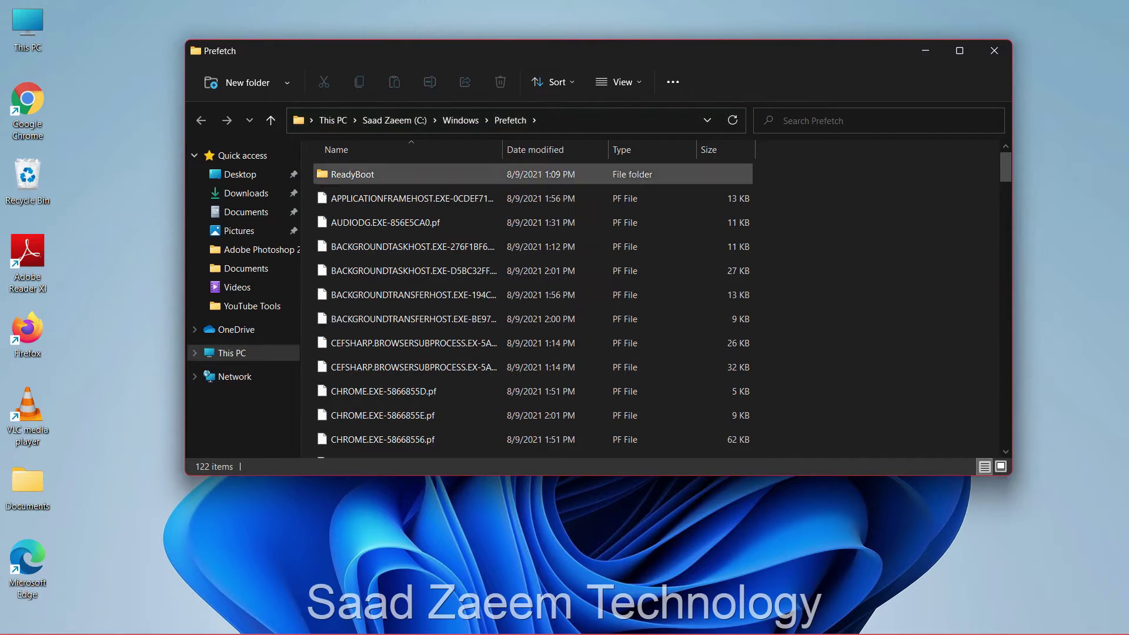
Step: Delete all Prefetch folder contents, skipping all files in use, and close the folder
key(ctrl+a)
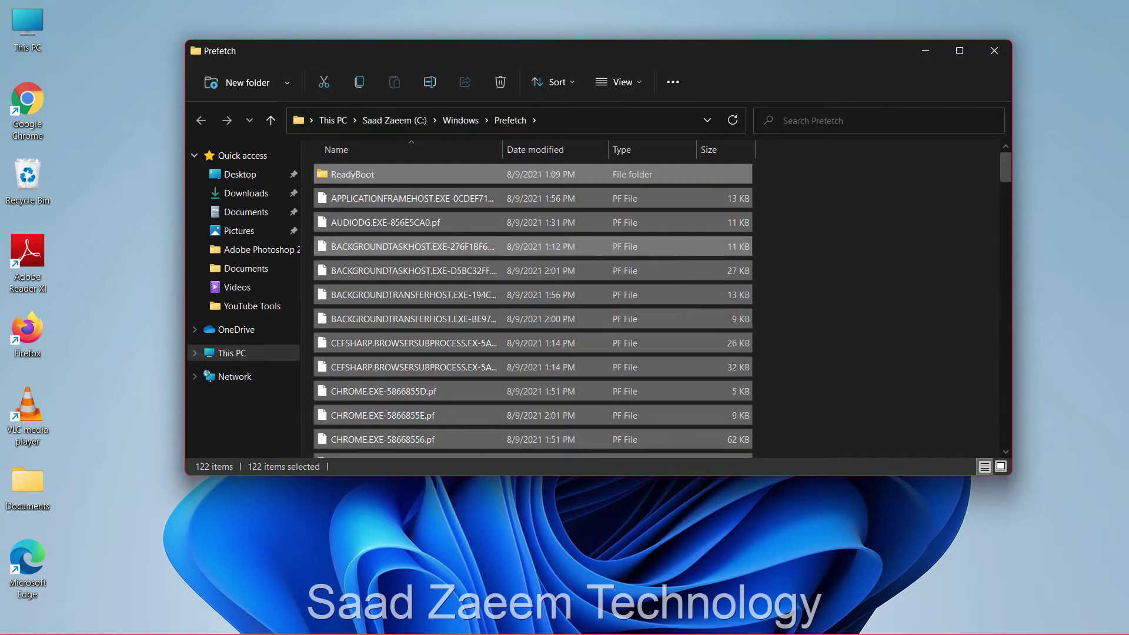
key(Delete)
click(424, 296)
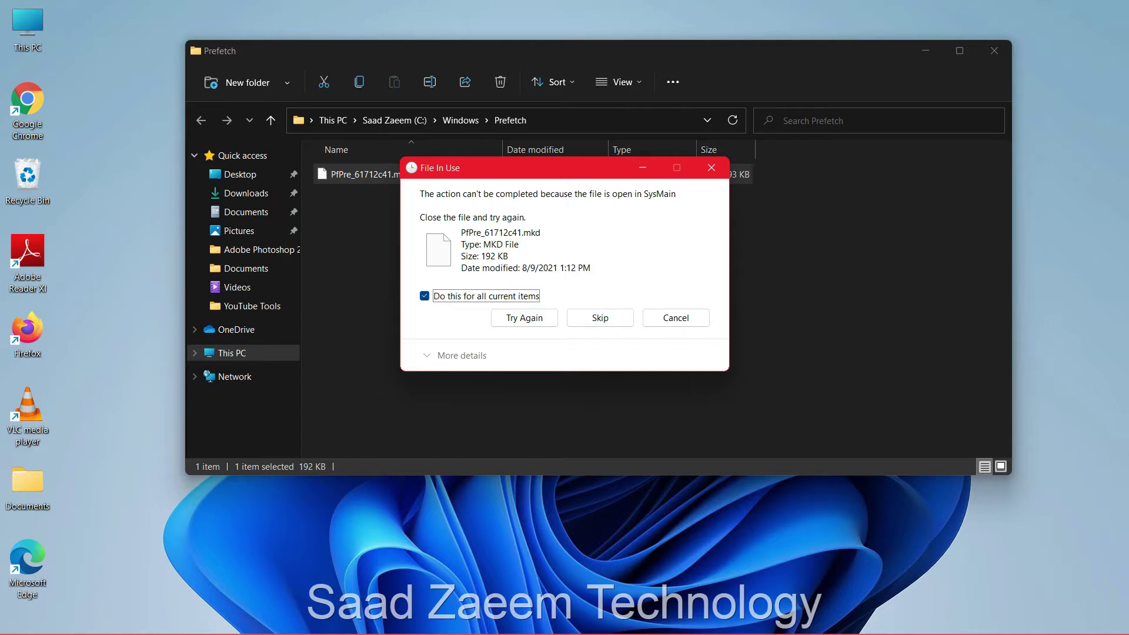
click(600, 318)
click(994, 50)
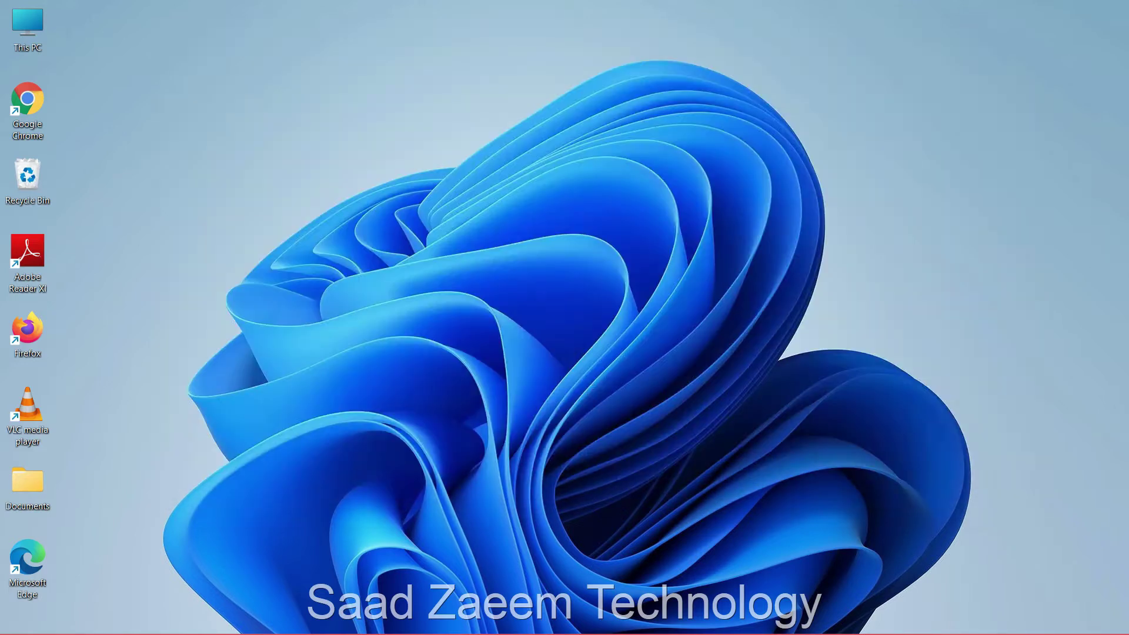
Step: Empty the Recycle Bin, permanently deleting all its items, and refresh the desktop
right_click(48, 167)
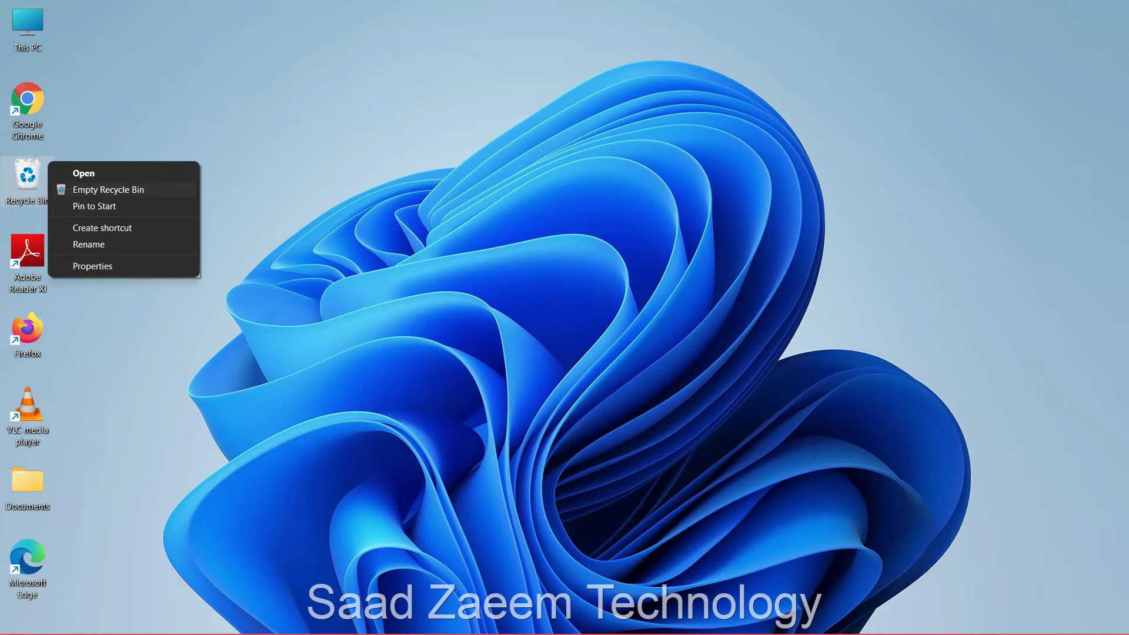
click(108, 189)
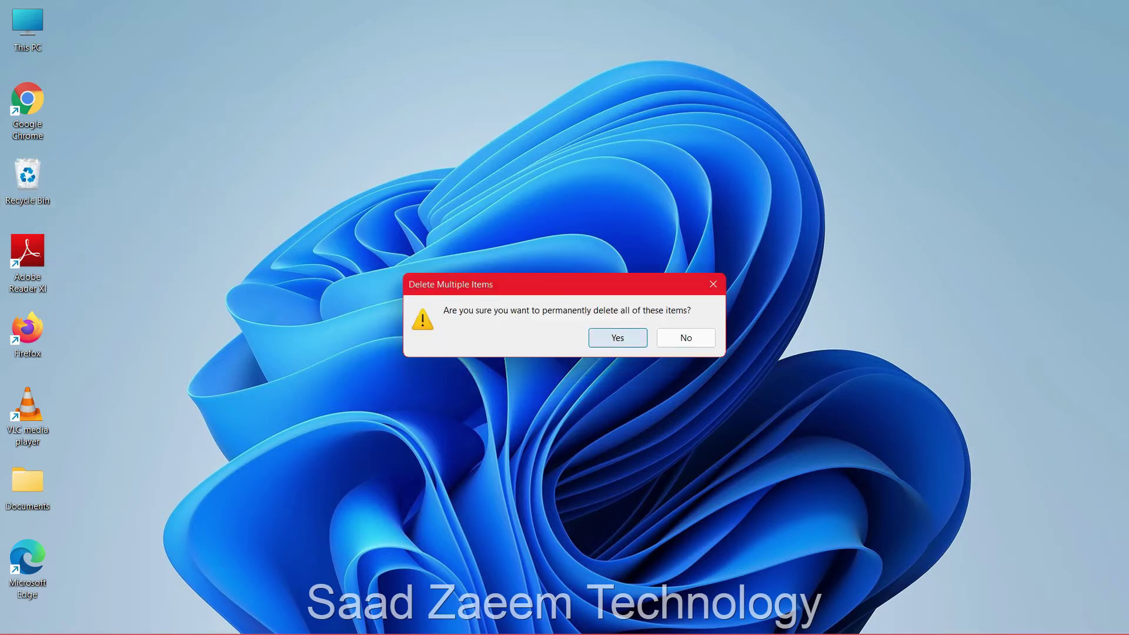
click(616, 336)
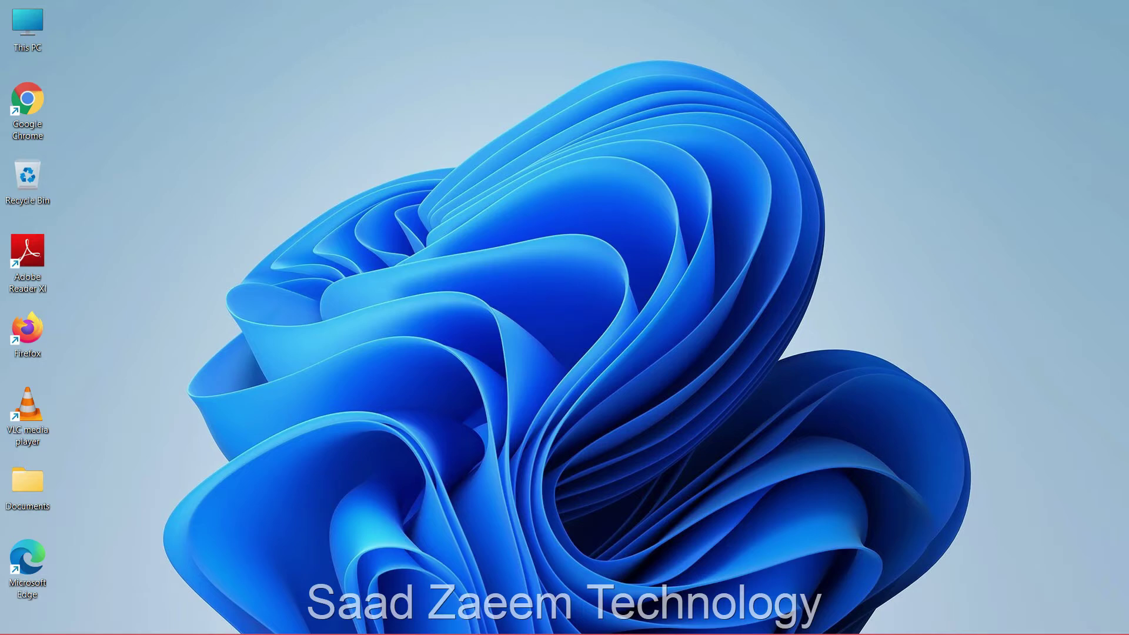
key(F5)
Step: Open the Settings app, search it for "View adva", and open the advanced system settings
key(super)
text(sett)
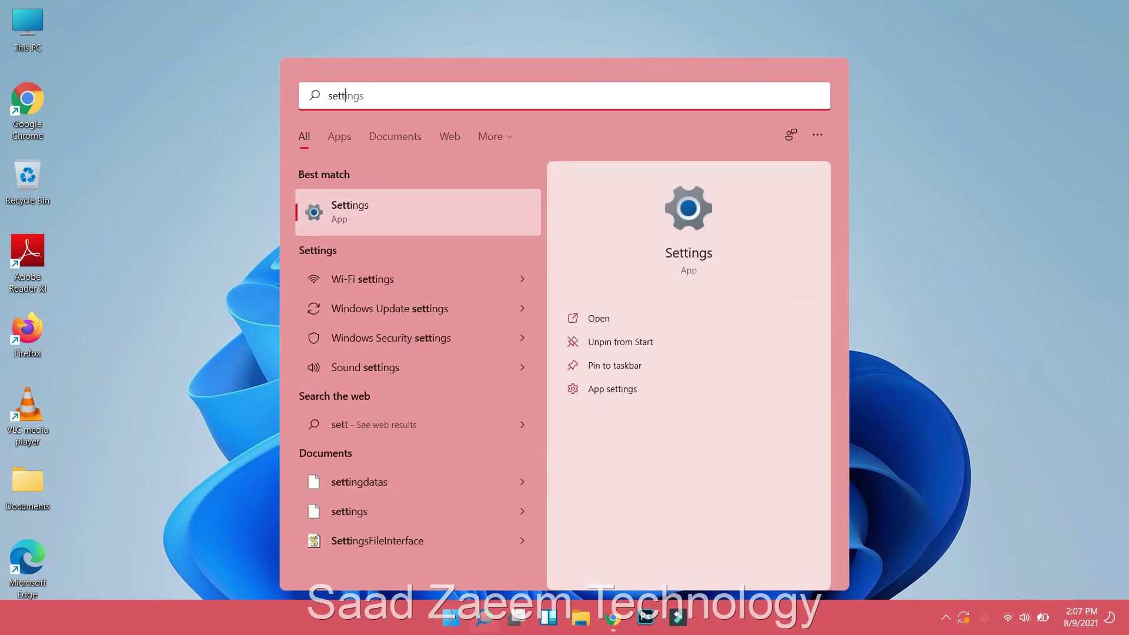
key(Return)
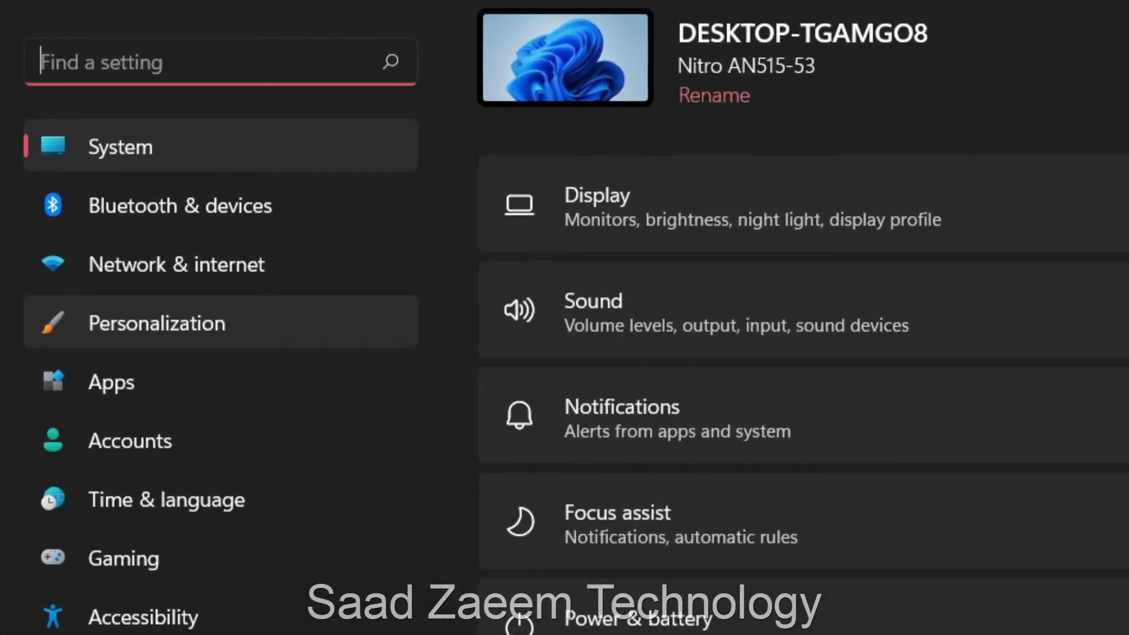
text(View)
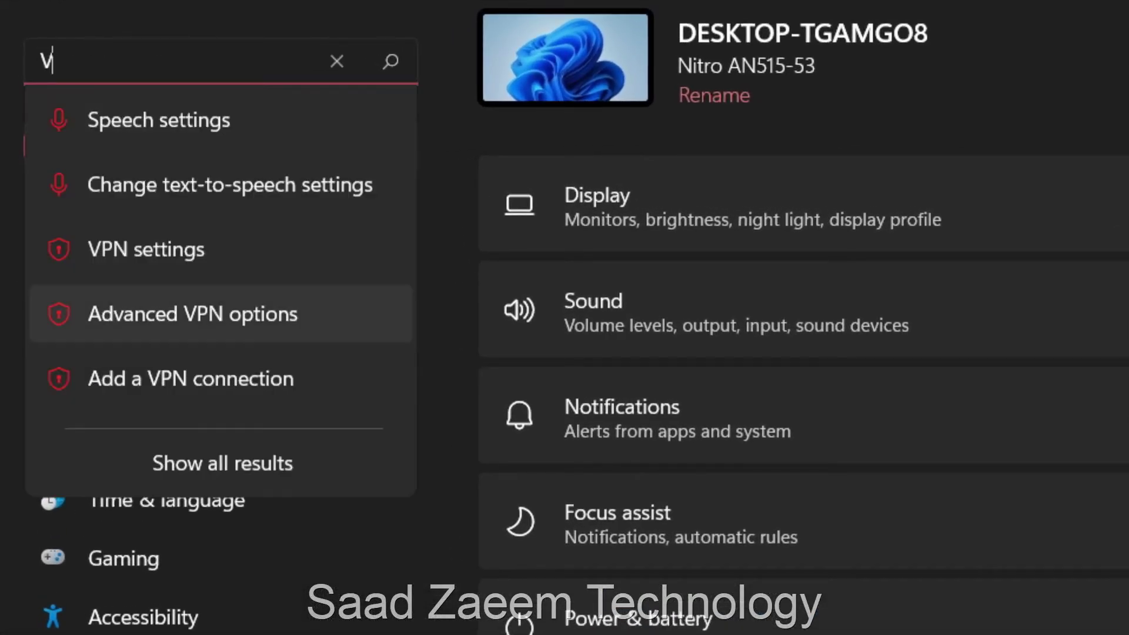
text( adva)
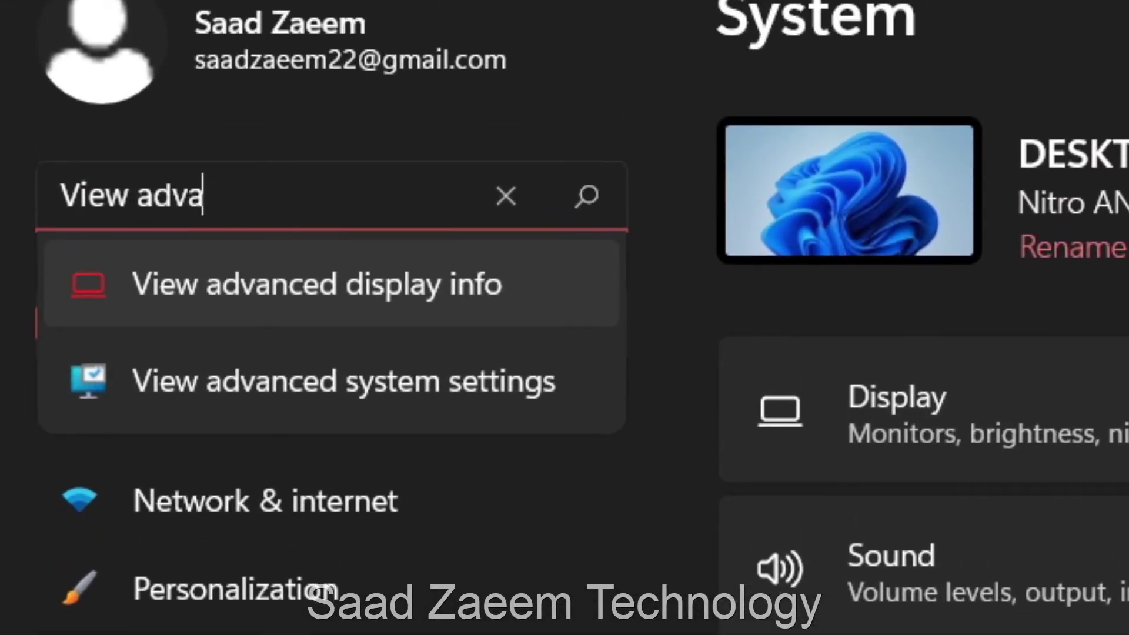
key(Down)
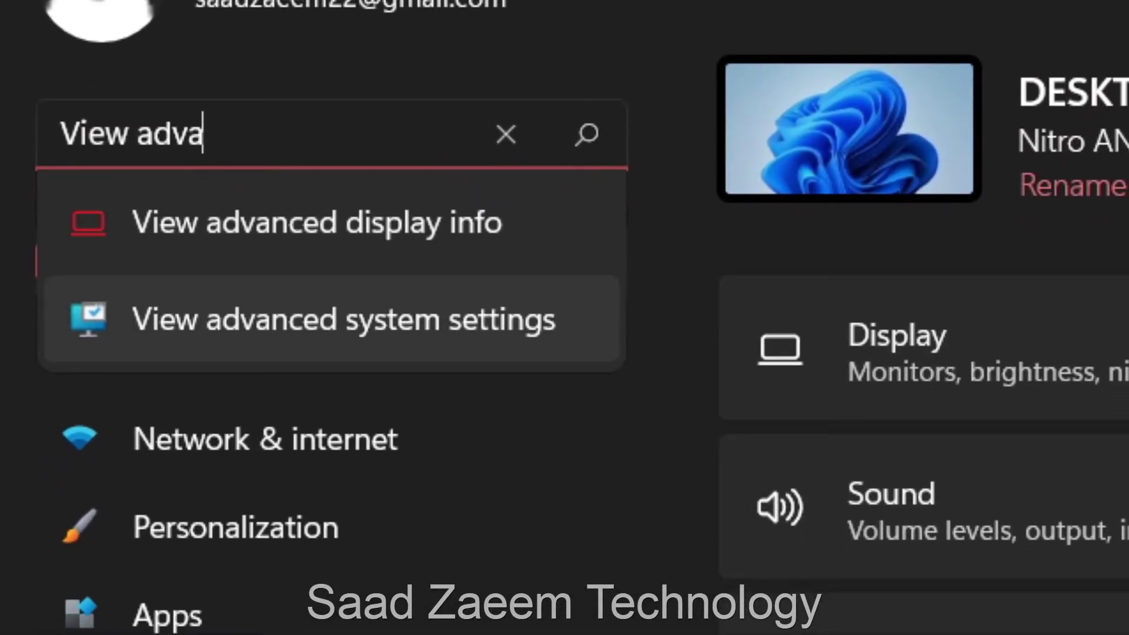
key(Return)
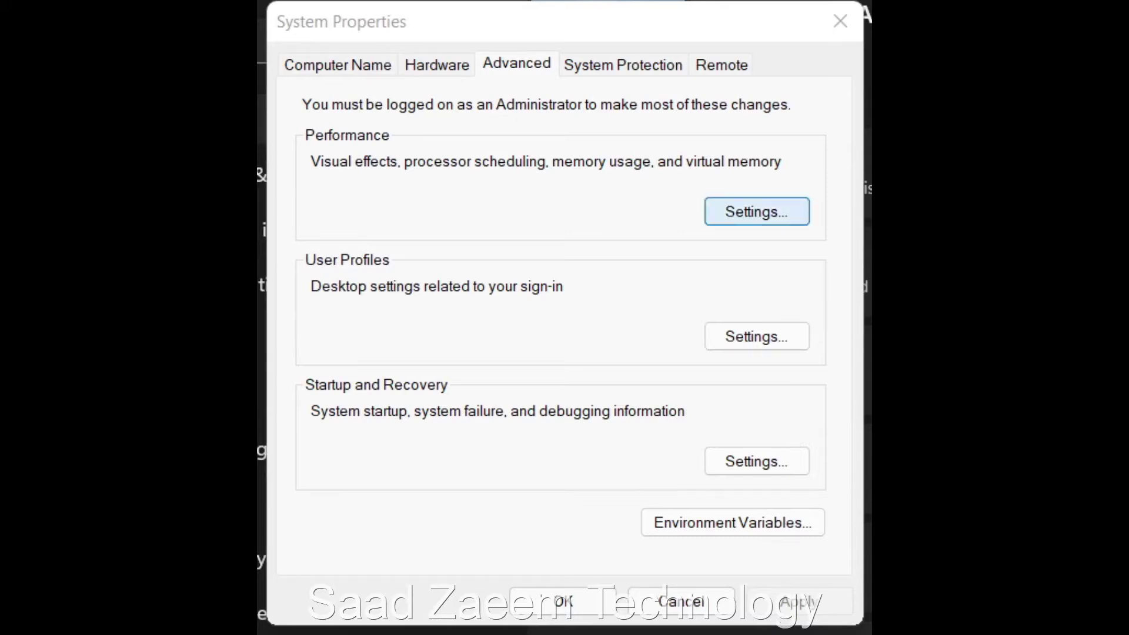
Step: In the Performance options, turn on DEP for all programs and services except selected ones, apply it, and acknowledge the restart notice
click(757, 211)
drag(552, 135, 557, 47)
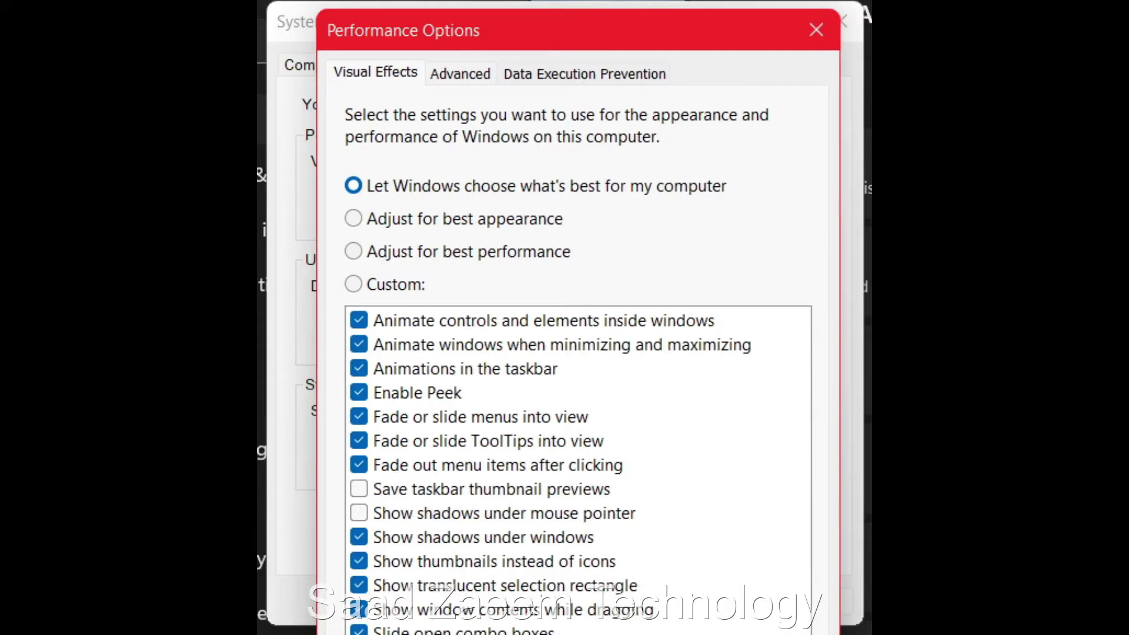
click(584, 73)
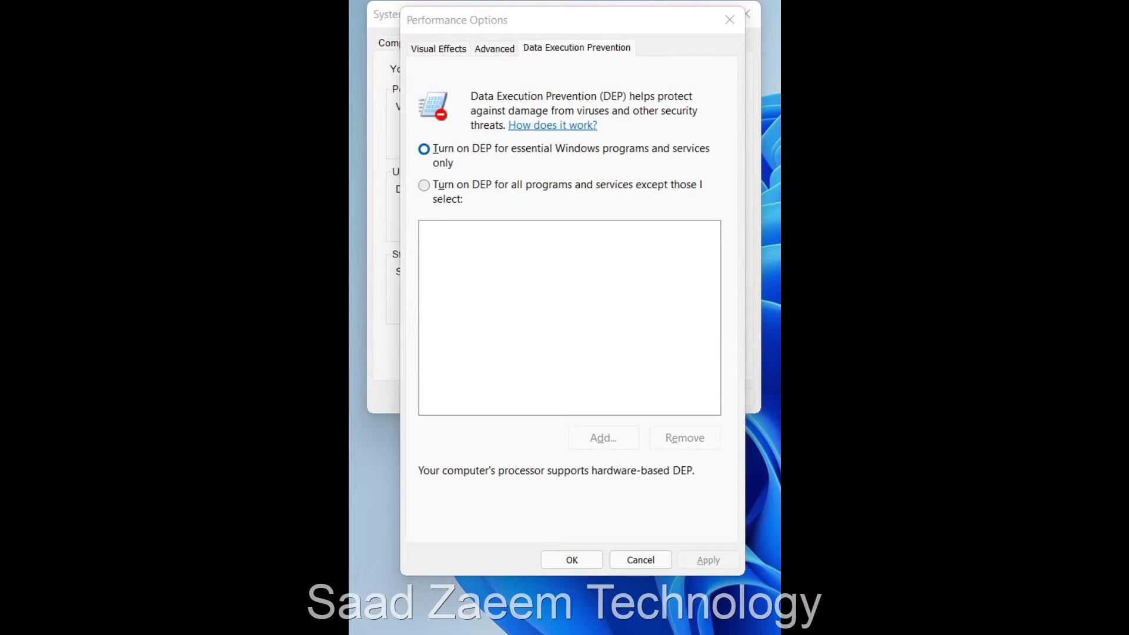
click(424, 185)
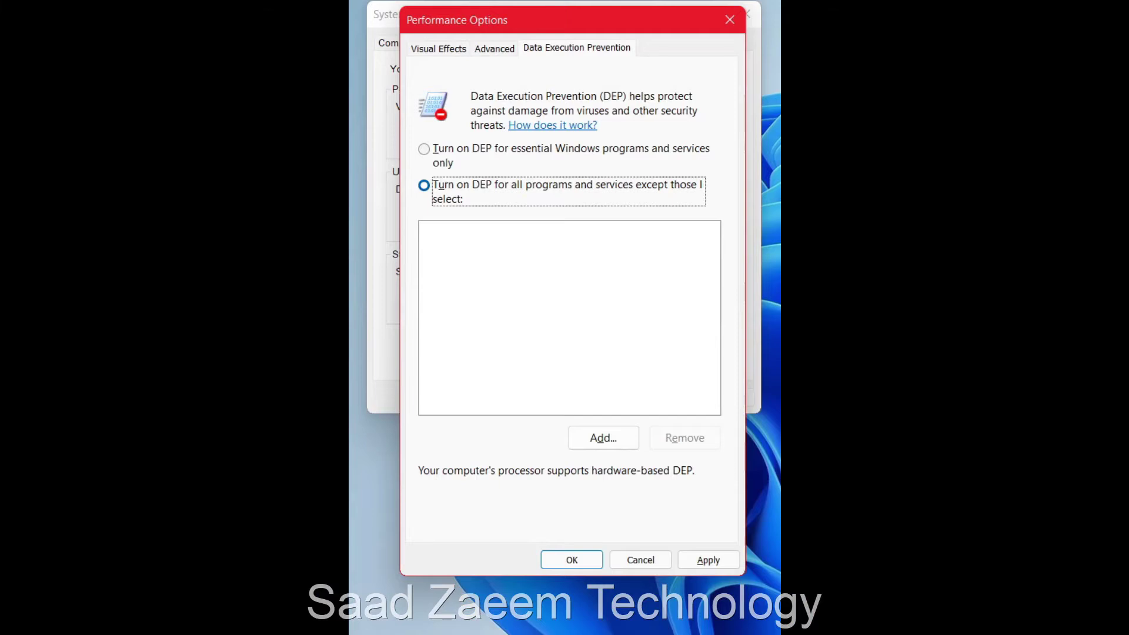
key(alt+a)
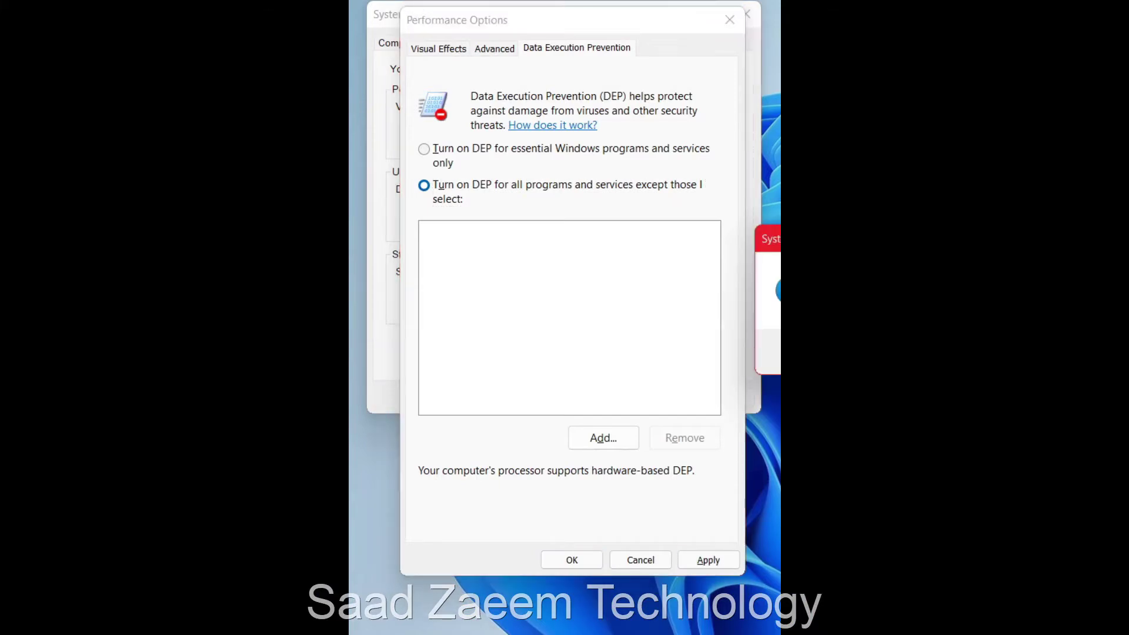
drag(765, 236, 384, 182)
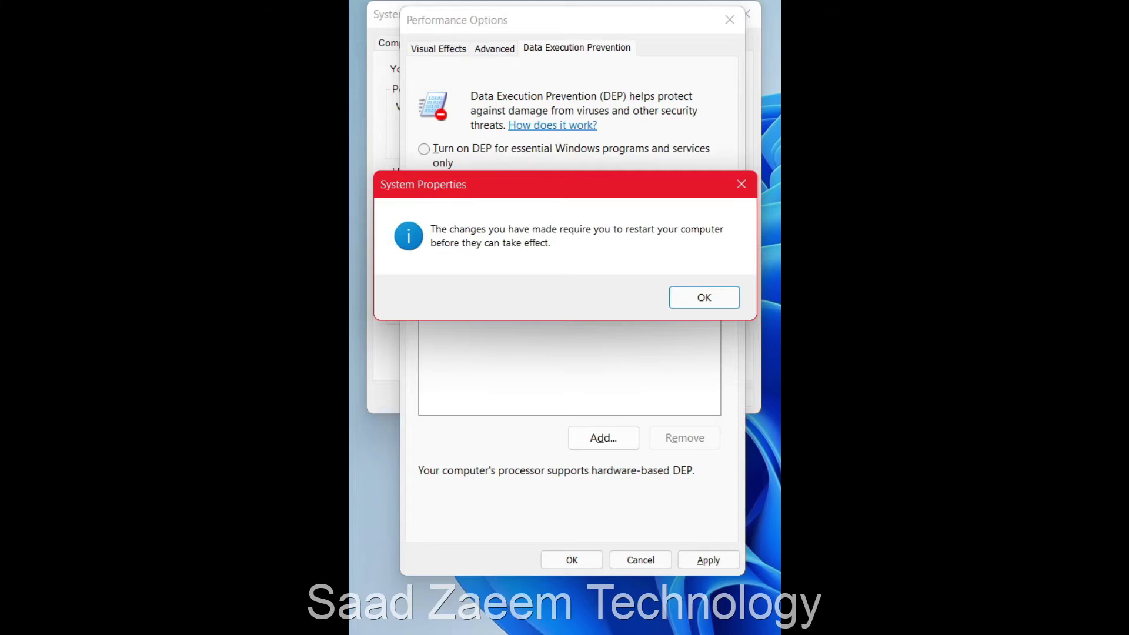
key(Return)
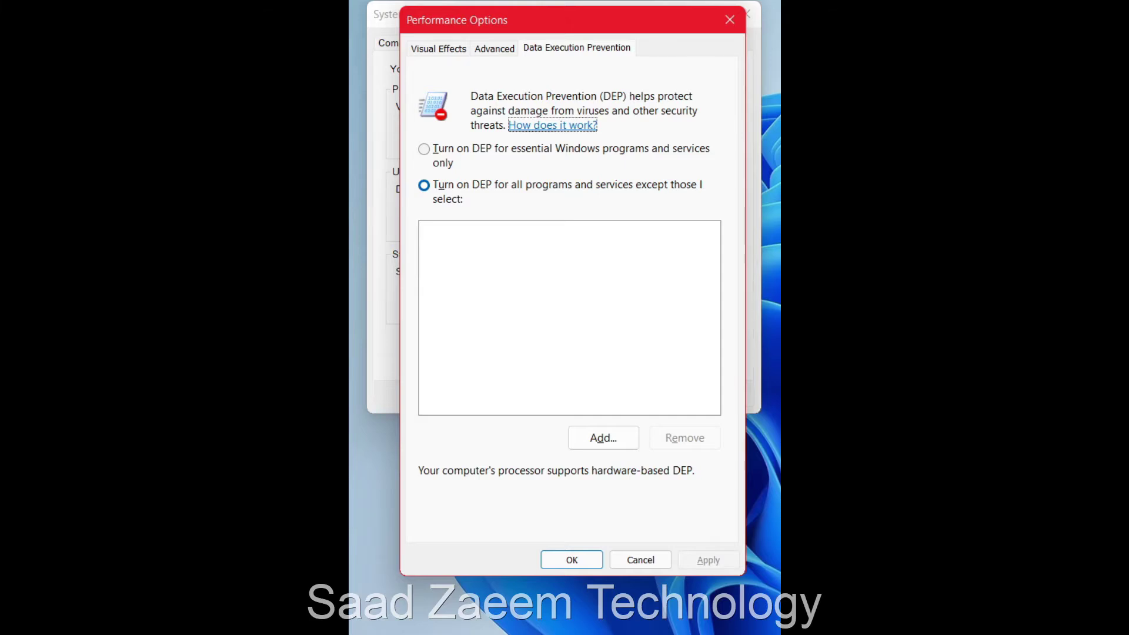
Step: Browse the available folders and drives for a program to exempt from DEP, and cancel without adding one
click(603, 438)
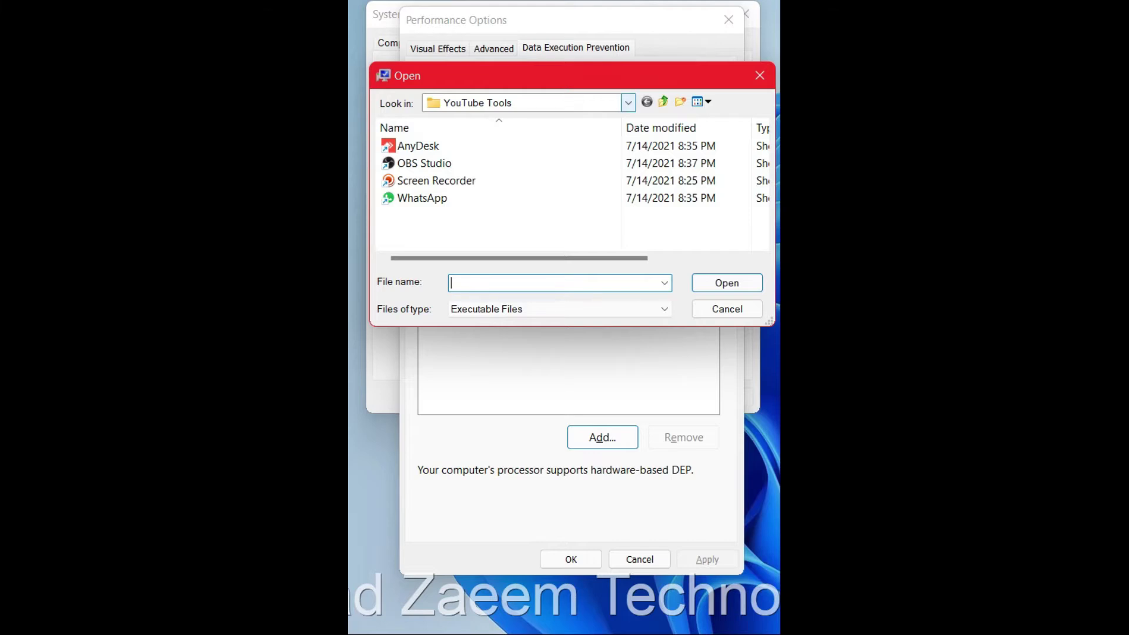
click(628, 102)
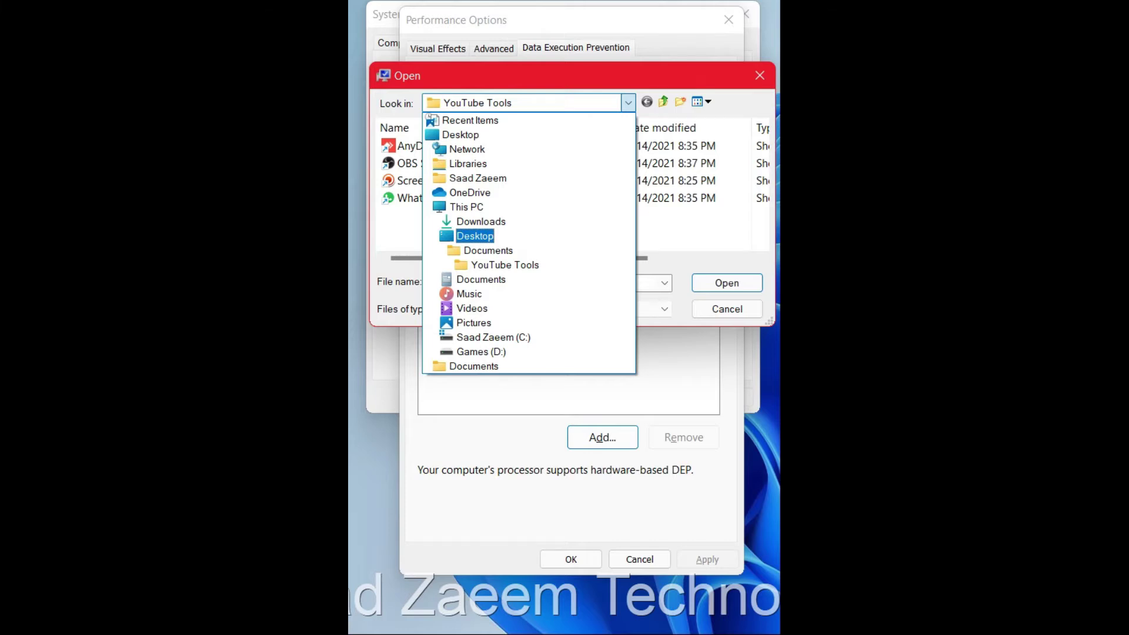
click(475, 235)
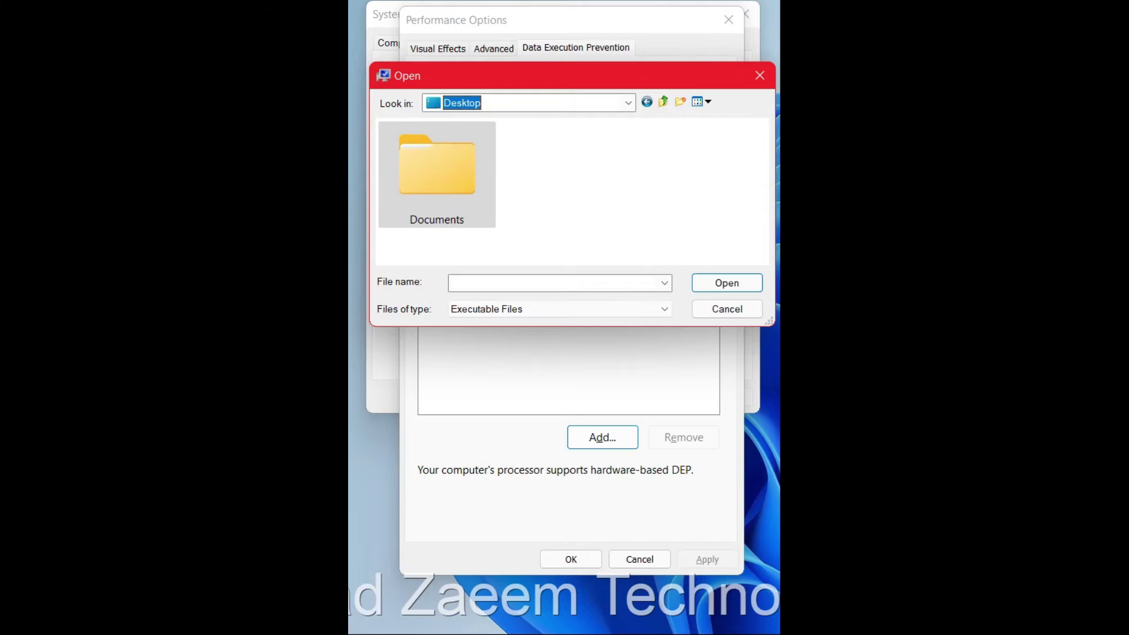
click(628, 103)
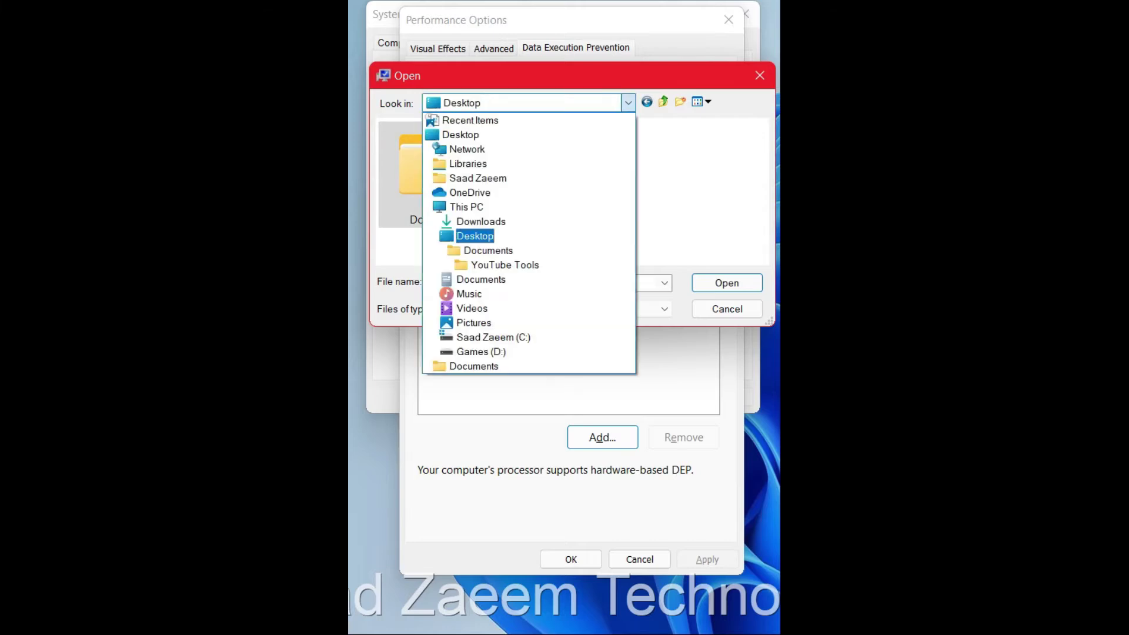
key(Down)
key(Down)
key(Down)
key(Down)
key(Down)
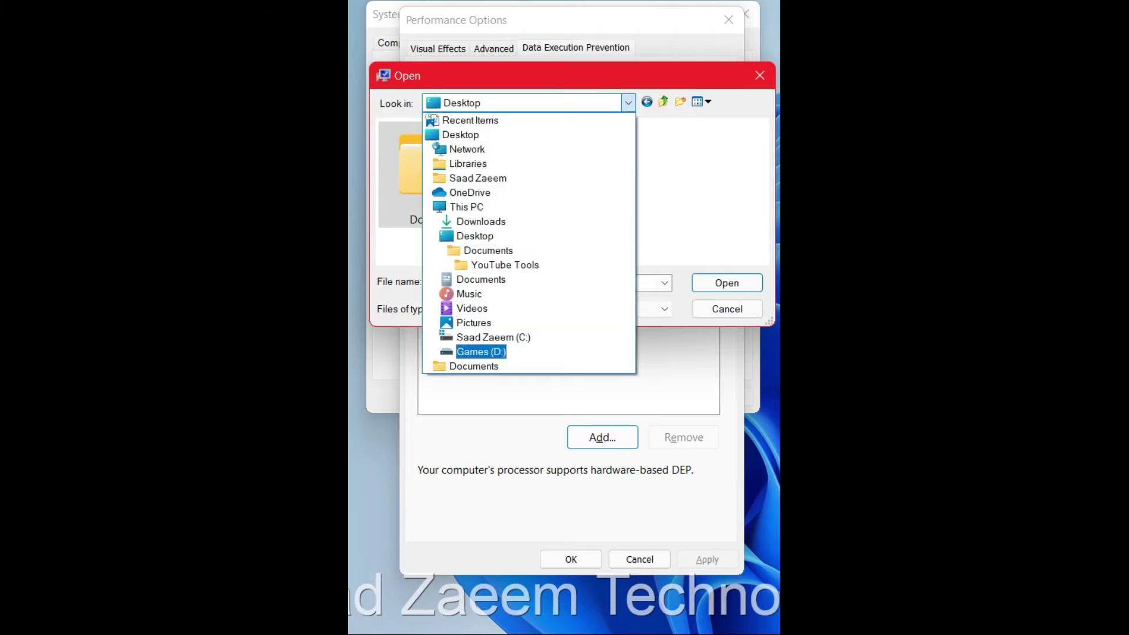
key(Up)
key(Down)
key(Up)
key(Up)
key(Up)
key(Up)
key(Up)
key(Up)
key(Up)
key(Up)
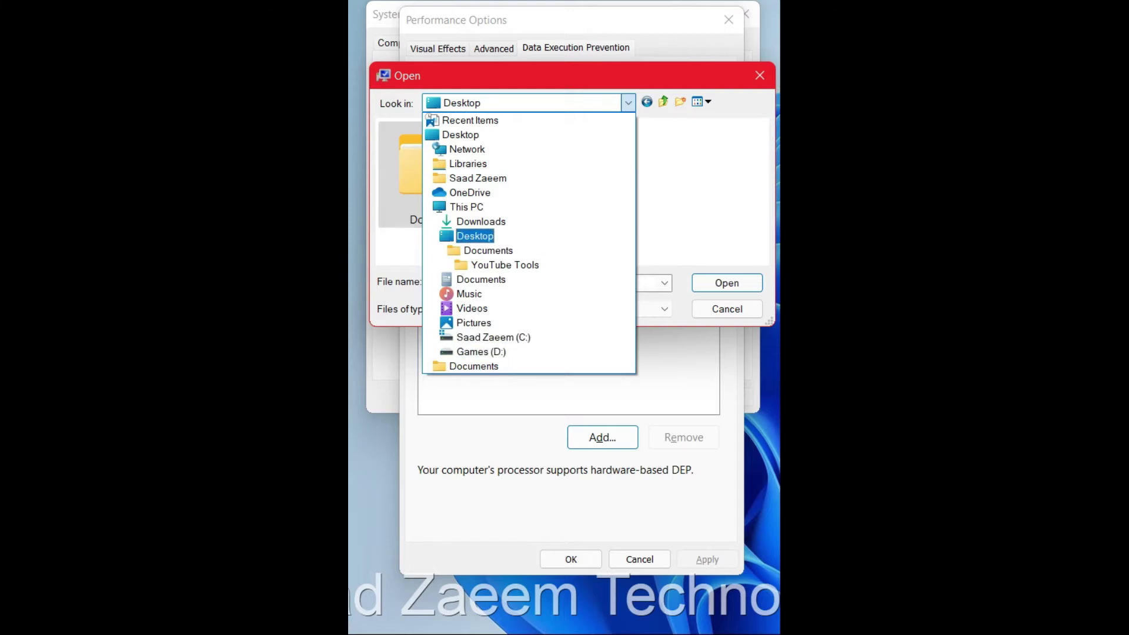
key(Return)
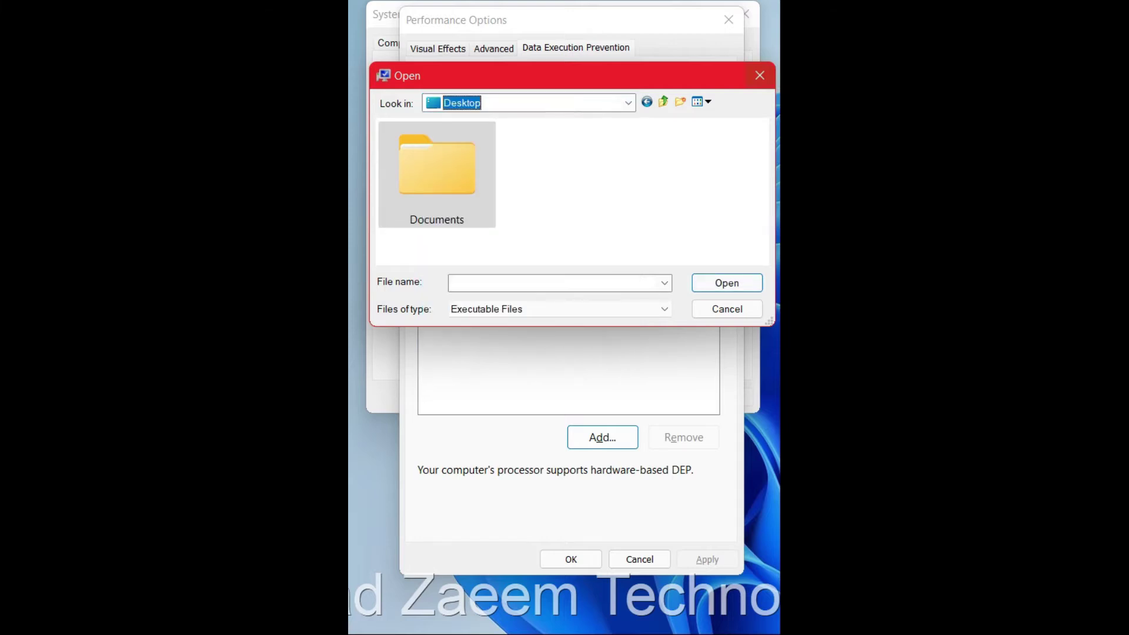
key(Escape)
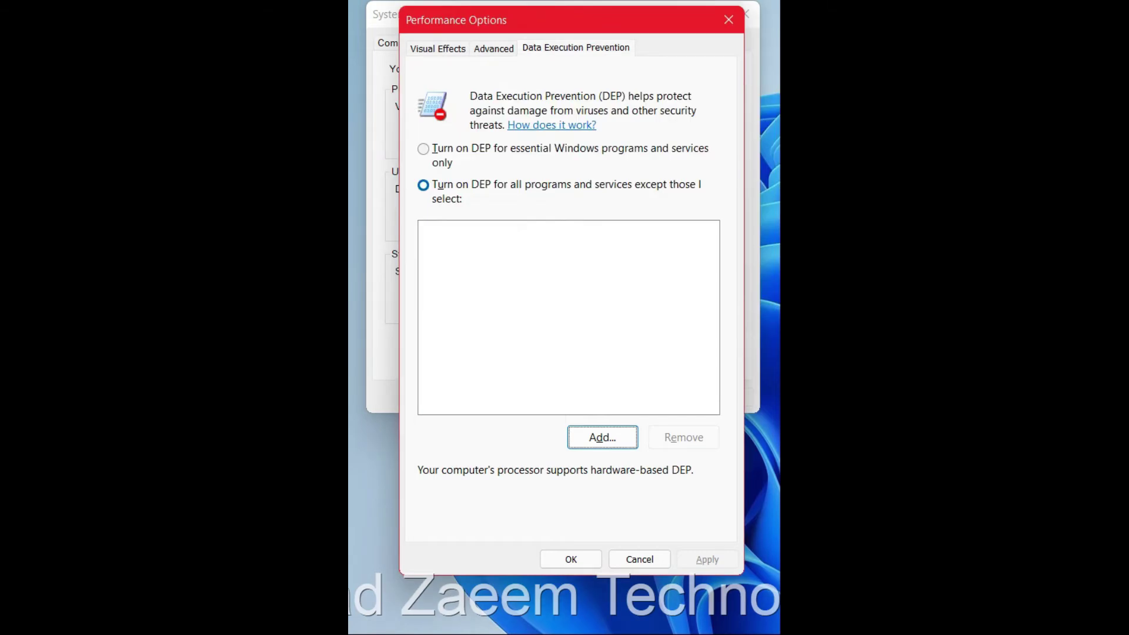
Step: Accept and close both the Performance Options and System Properties dialogs
click(571, 559)
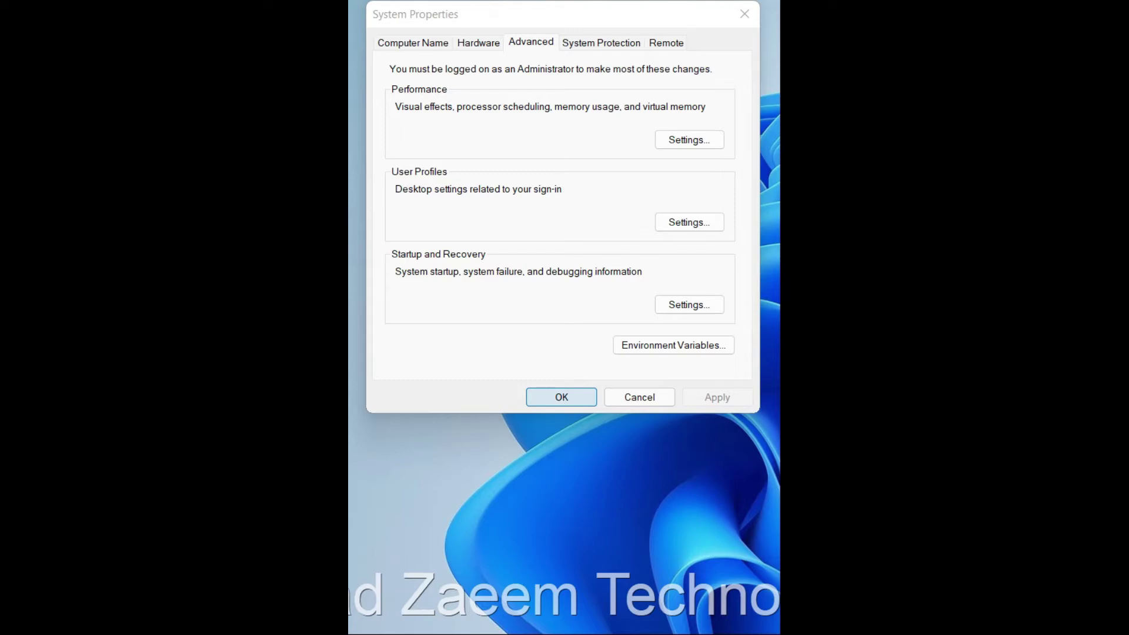
click(562, 397)
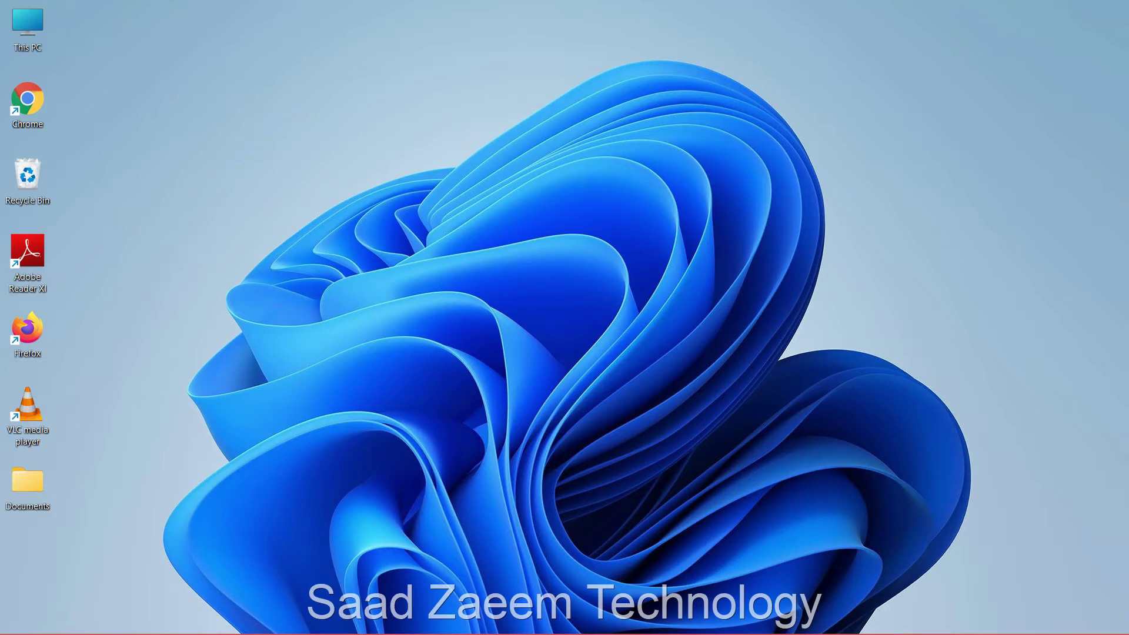
Step: Search Windows for "regedit" and launch the Registry Editor
key(super)
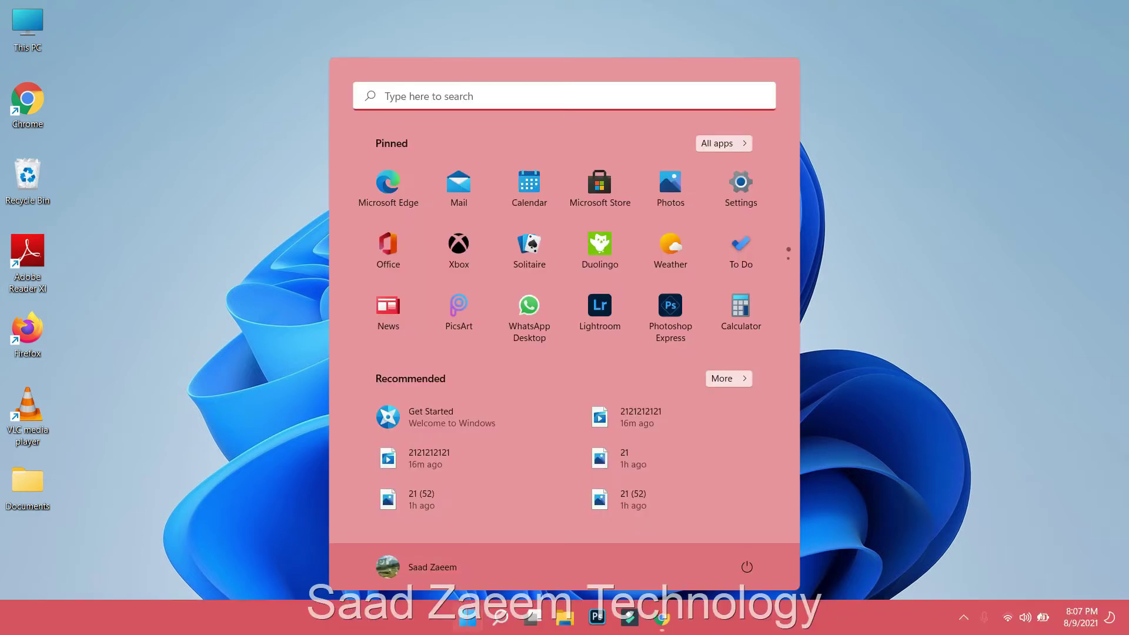
text(regedit)
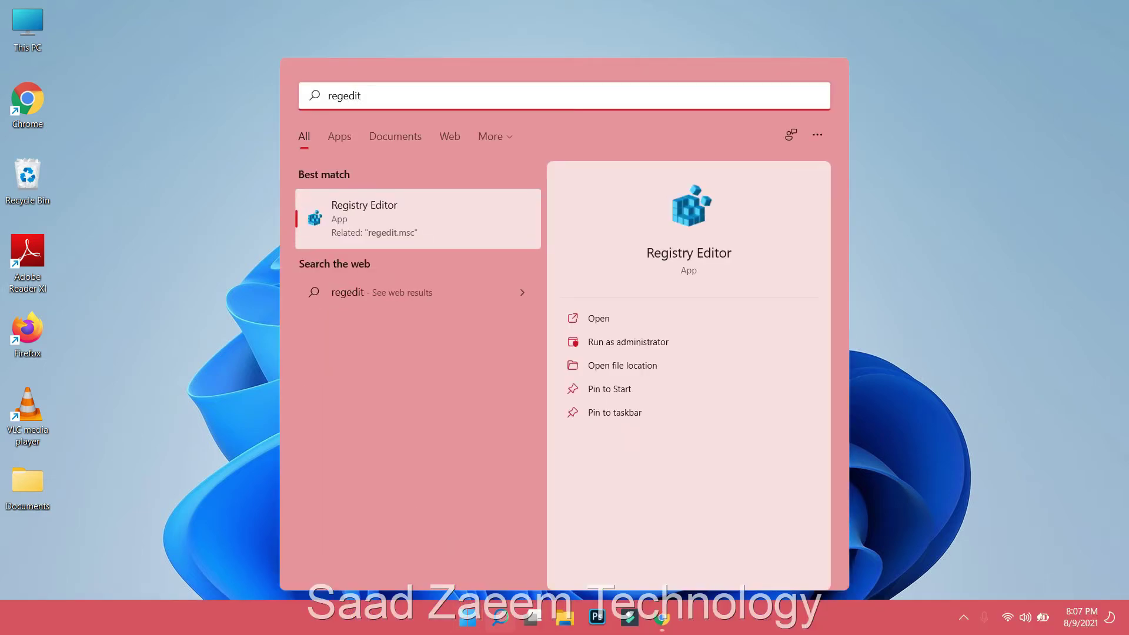
key(Return)
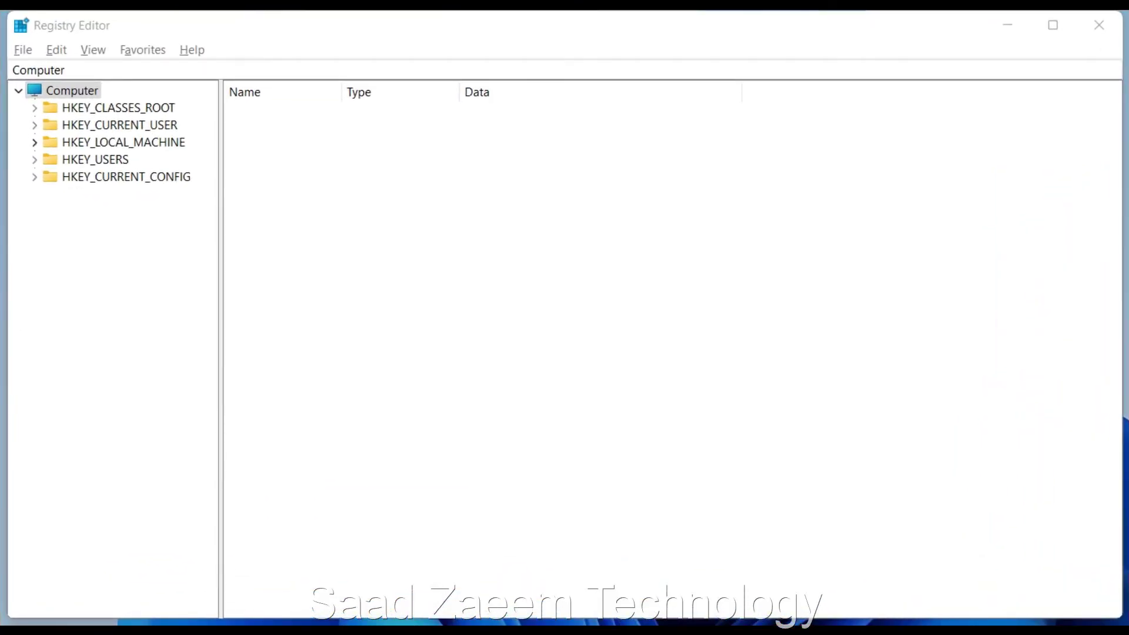
Step: Expand the registry tree down to HKEY_LOCAL_MACHINE\SOFTWARE\Microsoft and widen the key tree so long names fit
click(34, 142)
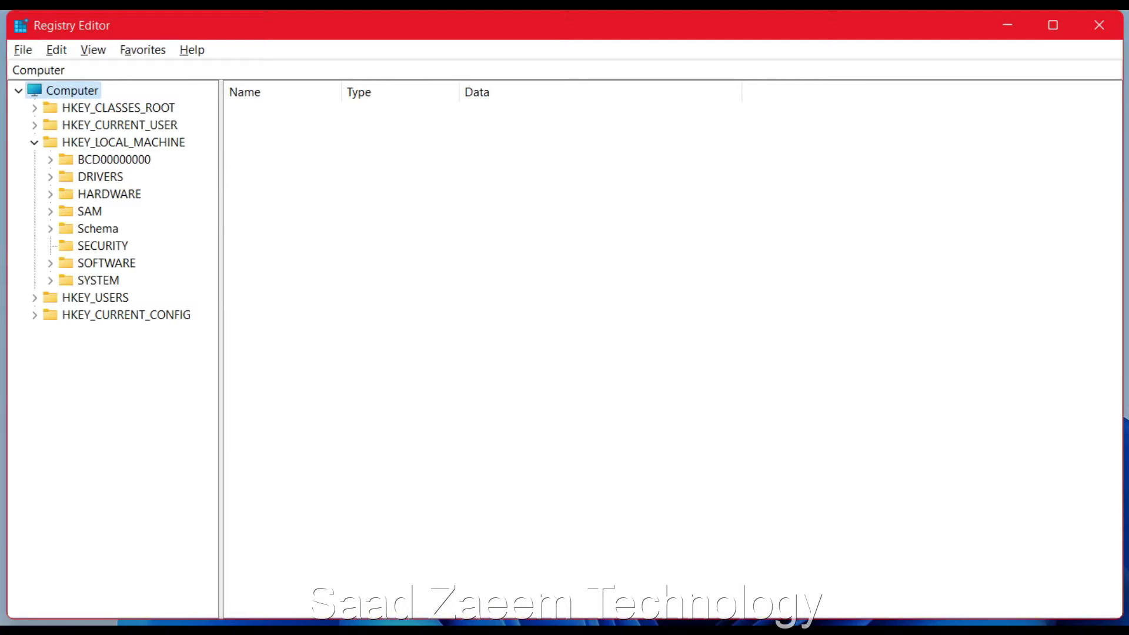
click(50, 263)
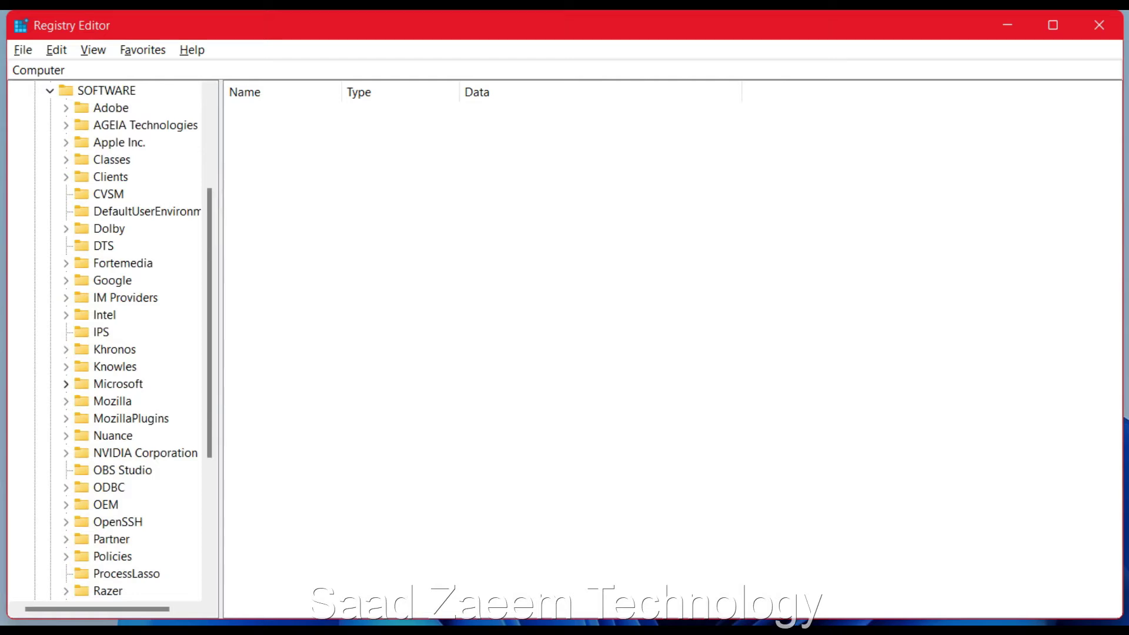
click(66, 383)
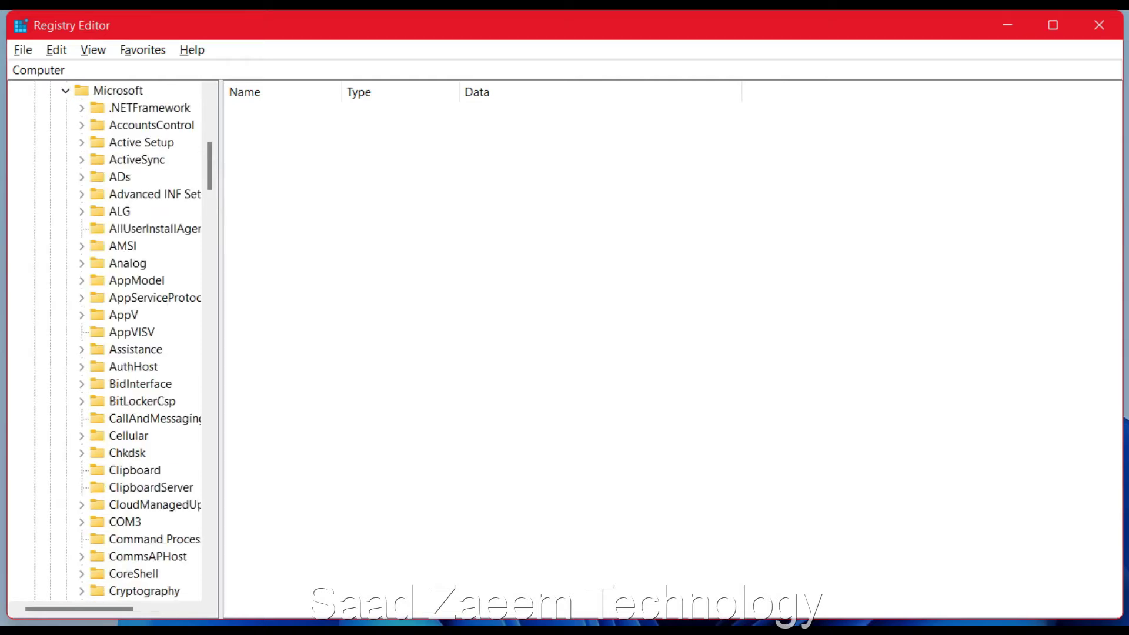
drag(221, 353, 316, 353)
Step: Expand the Windows NT key under Microsoft and open its CurrentVersion key
scroll(158, 347, down, 18)
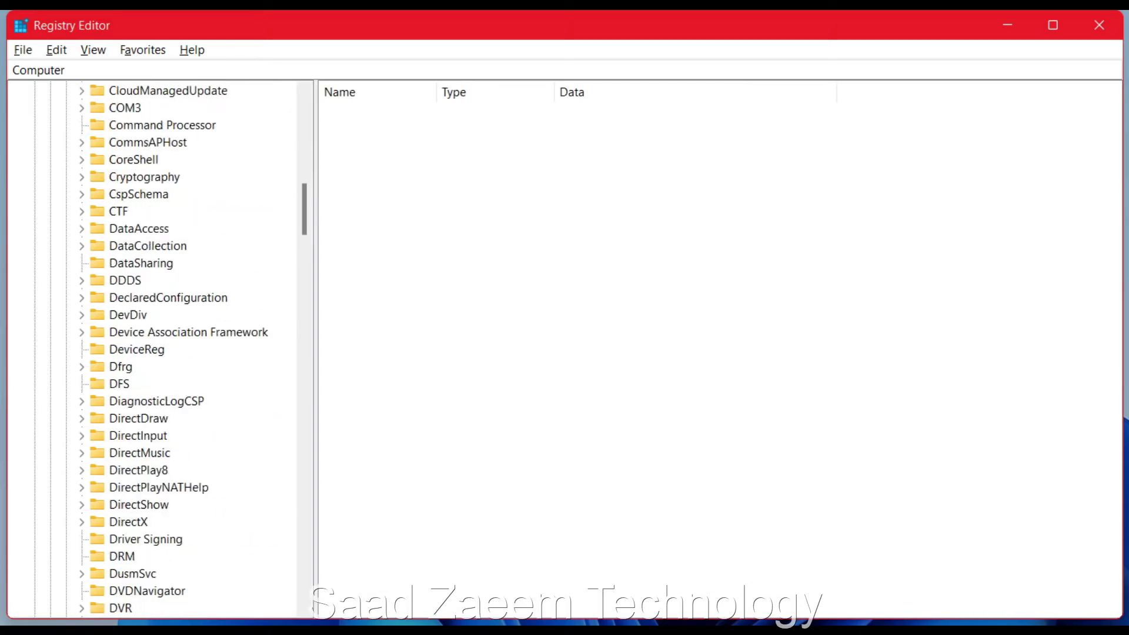
scroll(158, 346, down, 18)
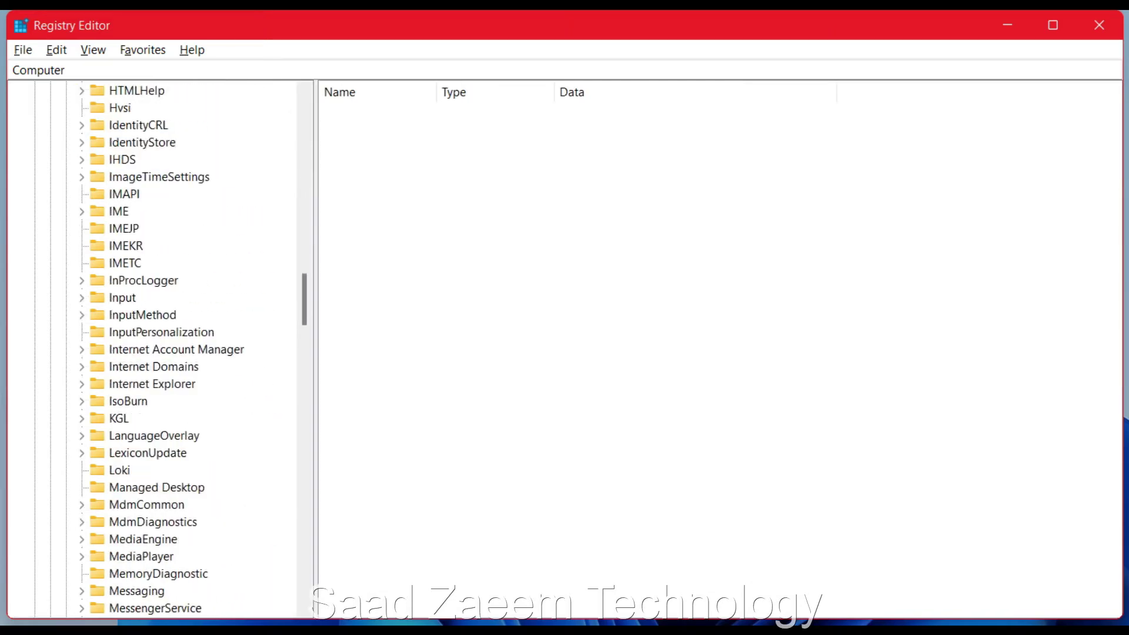
scroll(159, 347, down, 20)
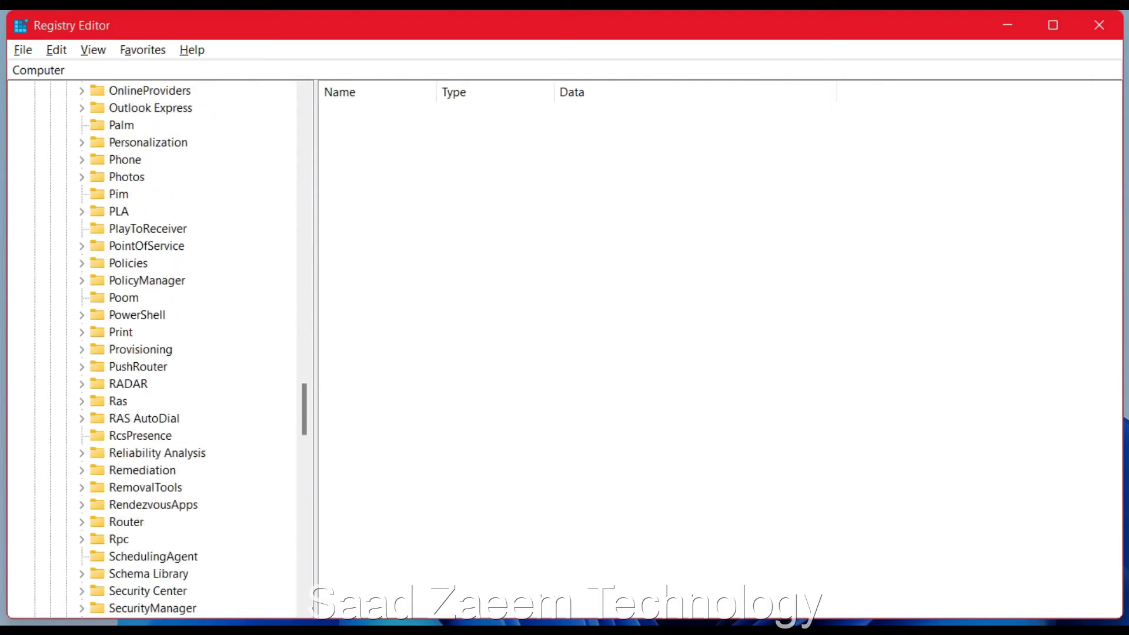
scroll(158, 346, down, 10)
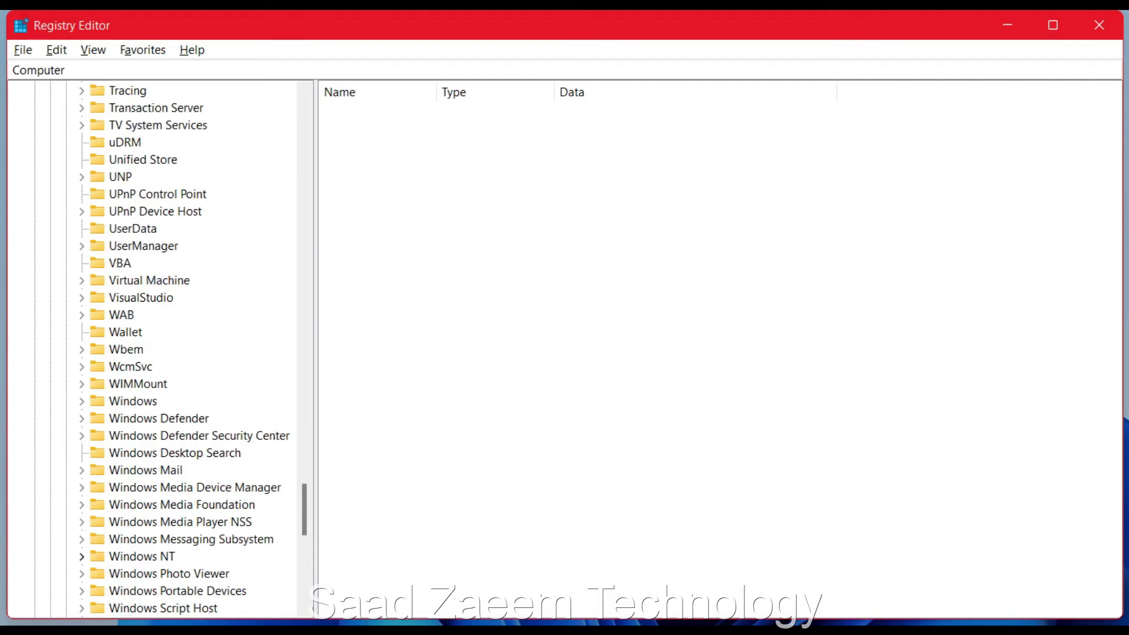
click(82, 557)
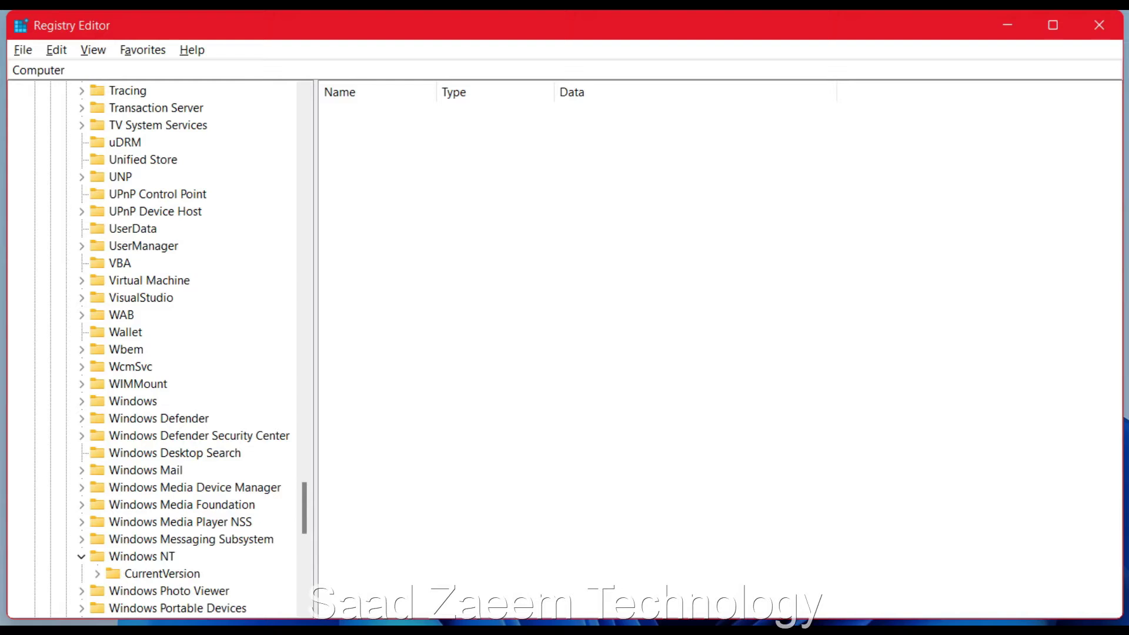
scroll(159, 347, down, 1)
double_click(161, 522)
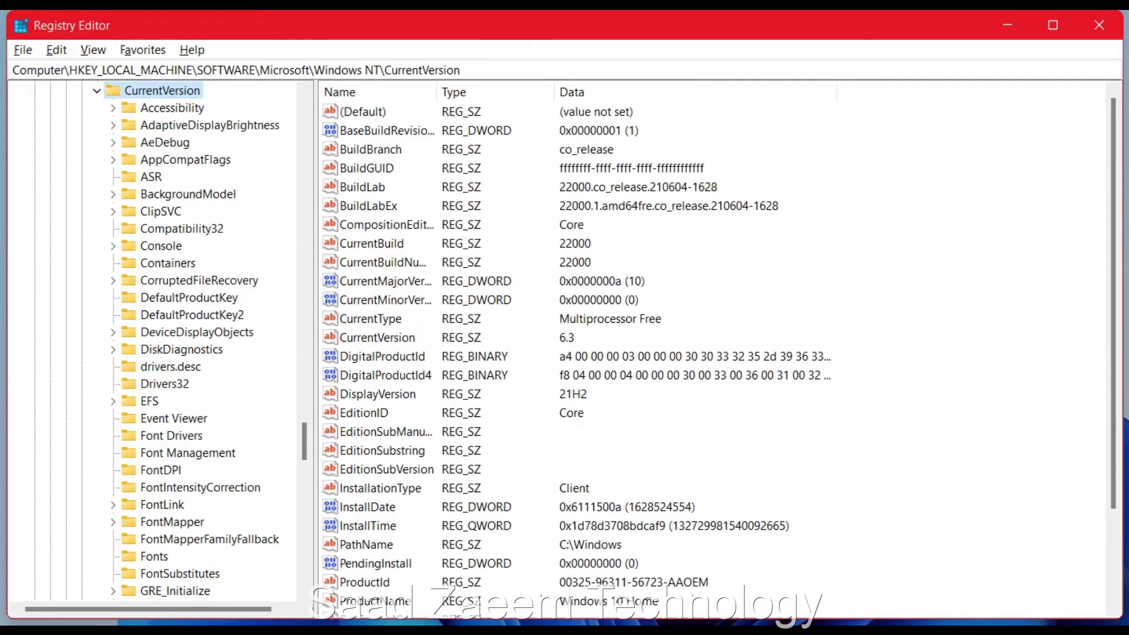
Step: Select the Windows subkey under Windows NT\CurrentVersion to list its values
scroll(158, 346, up, 1)
click(97, 142)
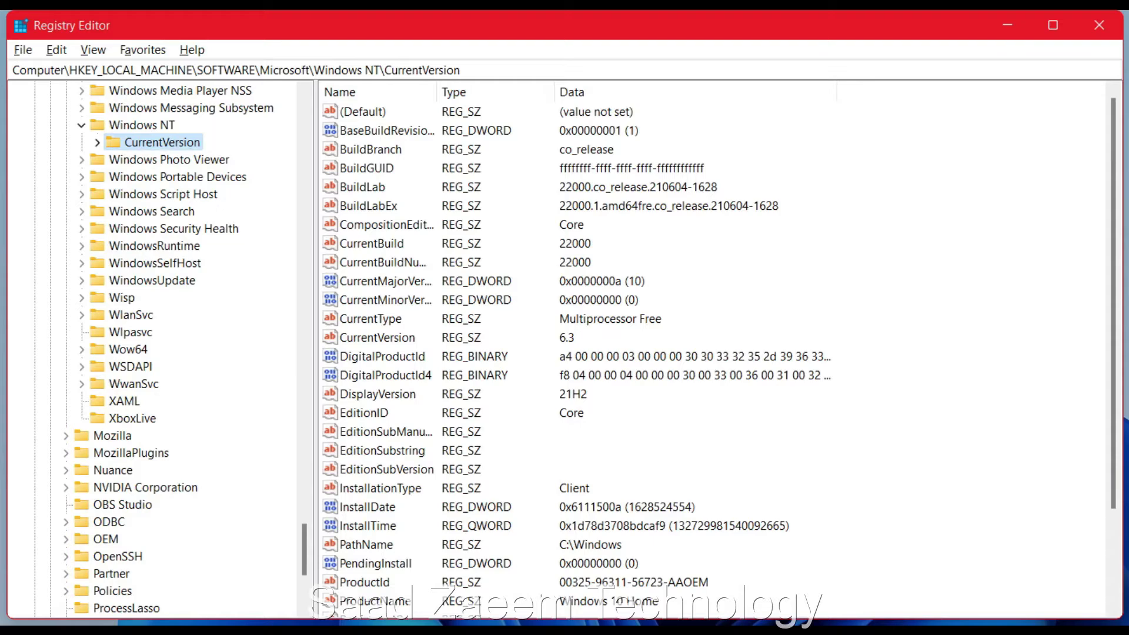
key(Right)
scroll(159, 346, down, 2)
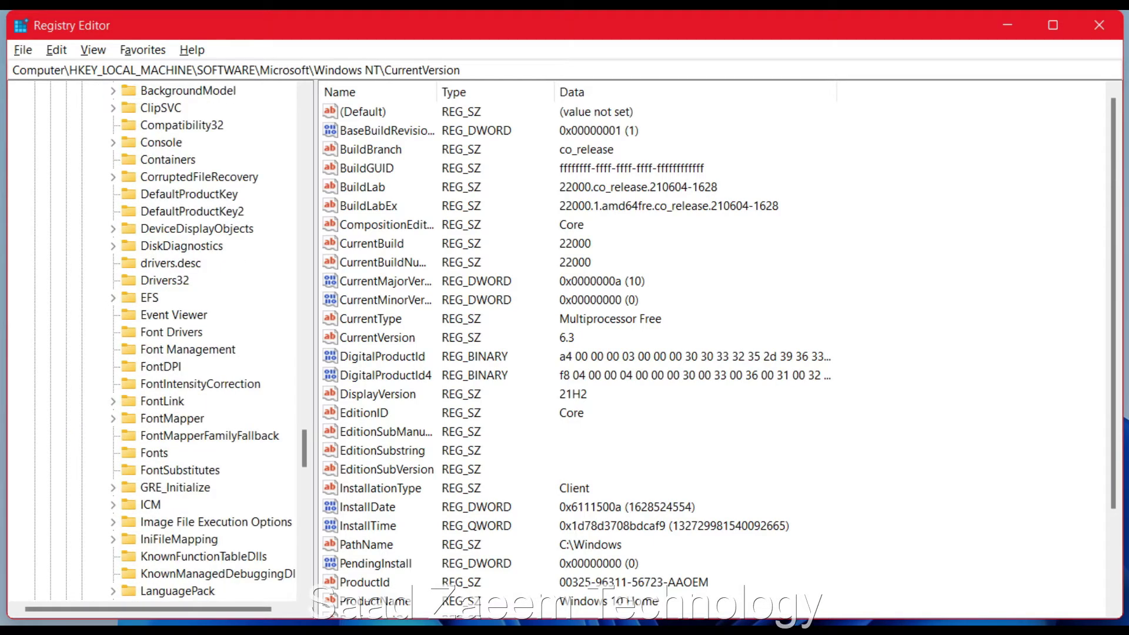
scroll(202, 341, down, 6)
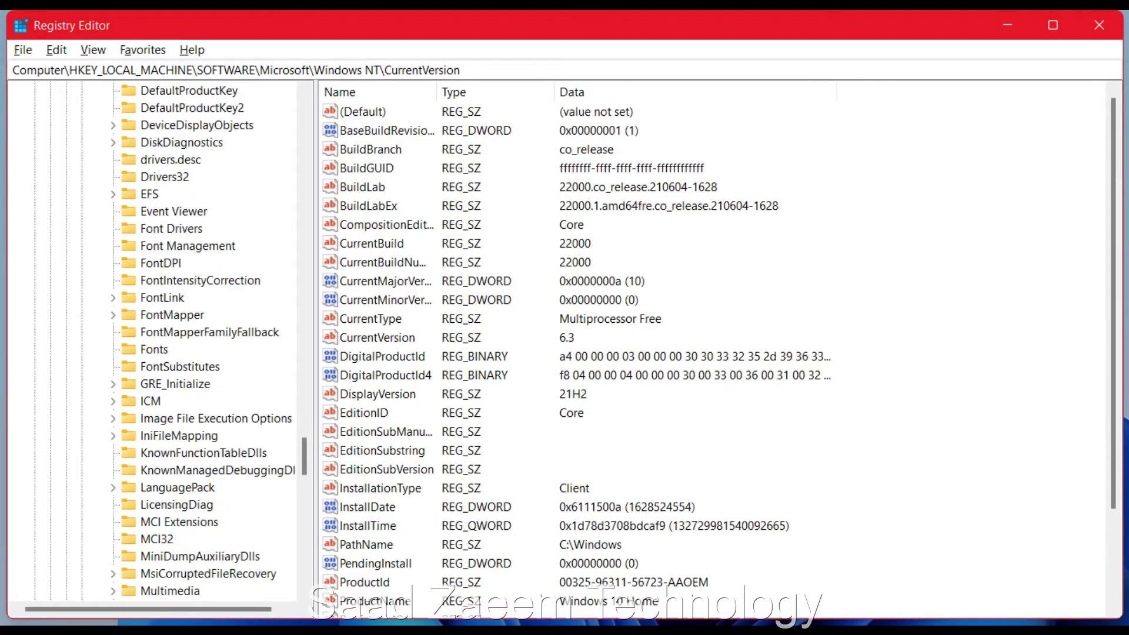
scroll(203, 341, down, 4)
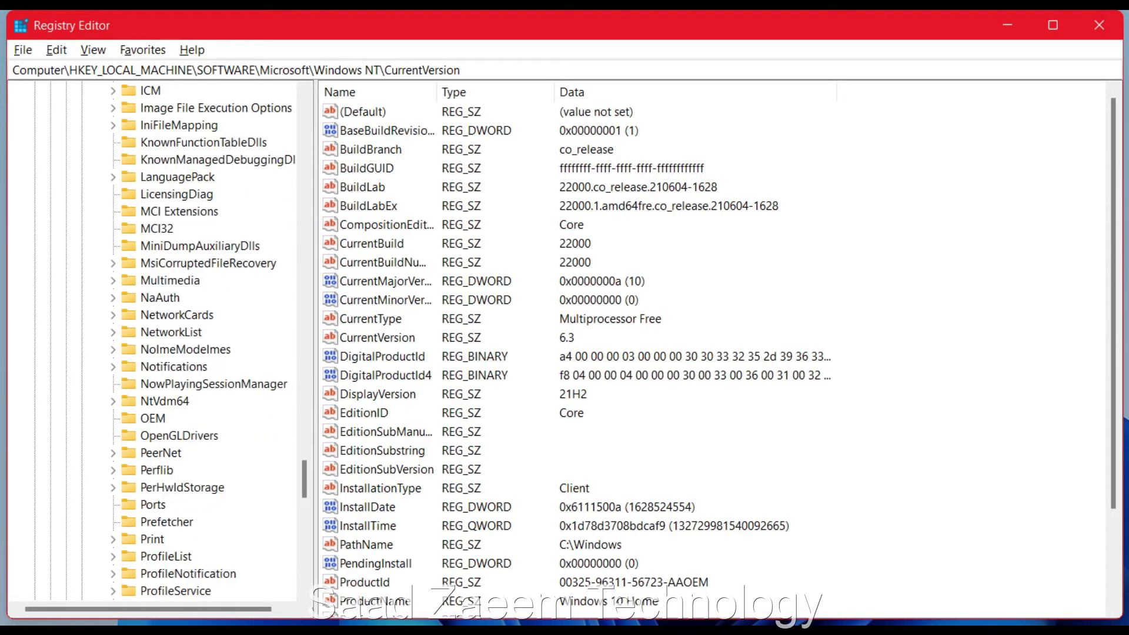
scroll(202, 341, down, 8)
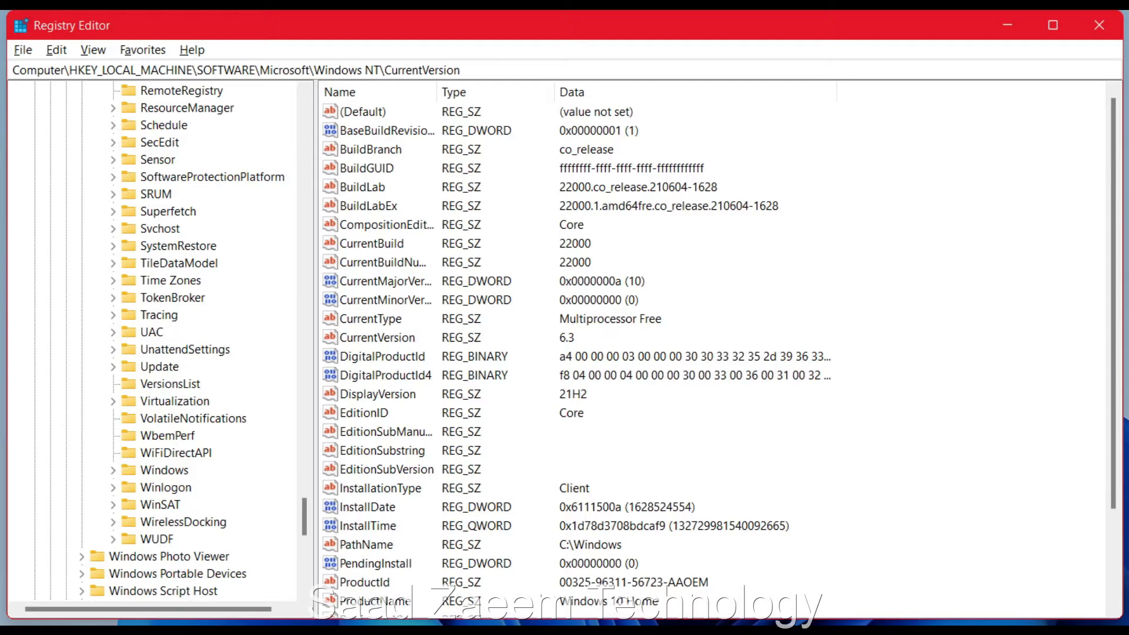
click(164, 471)
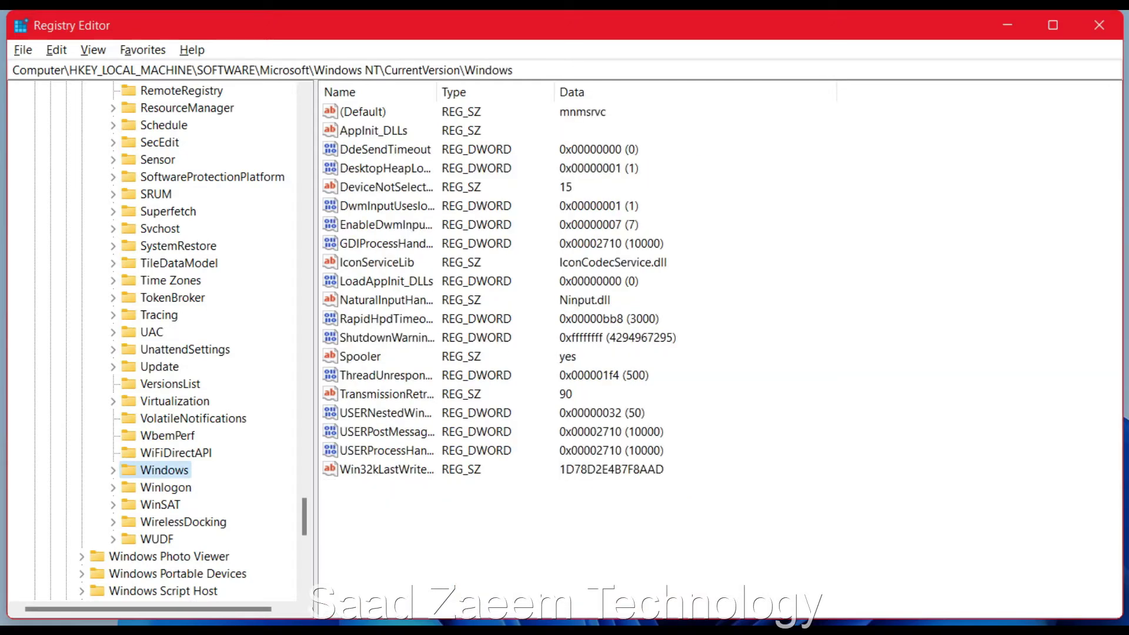
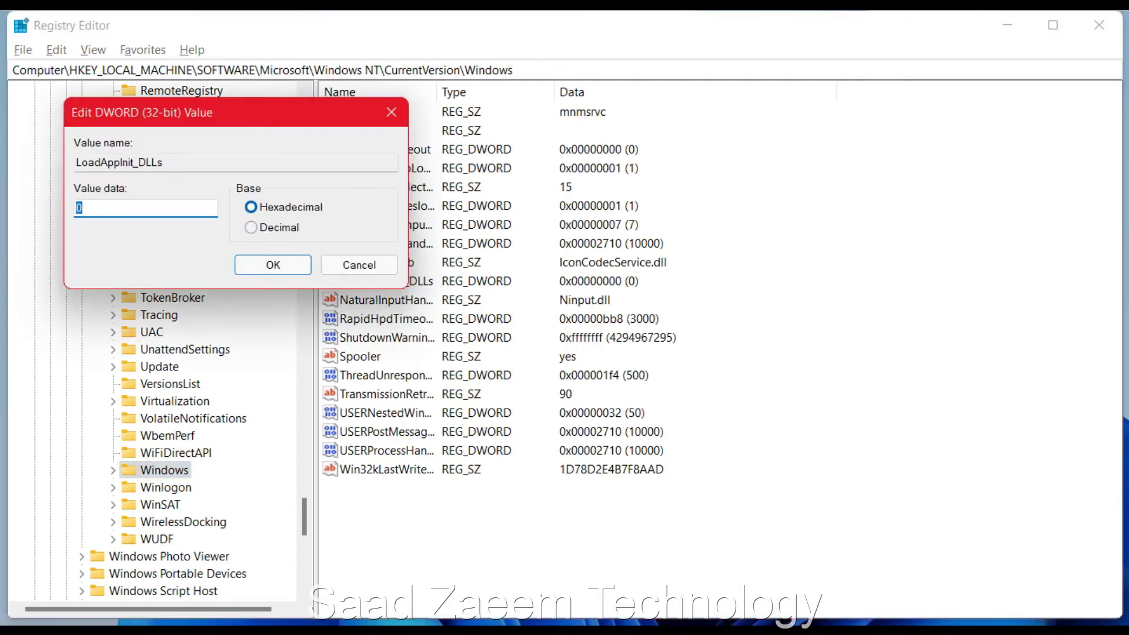
Step: Set the value data of the LoadAppInit_DLLs registry entry to 0 and confirm it
drag(227, 122, 804, 209)
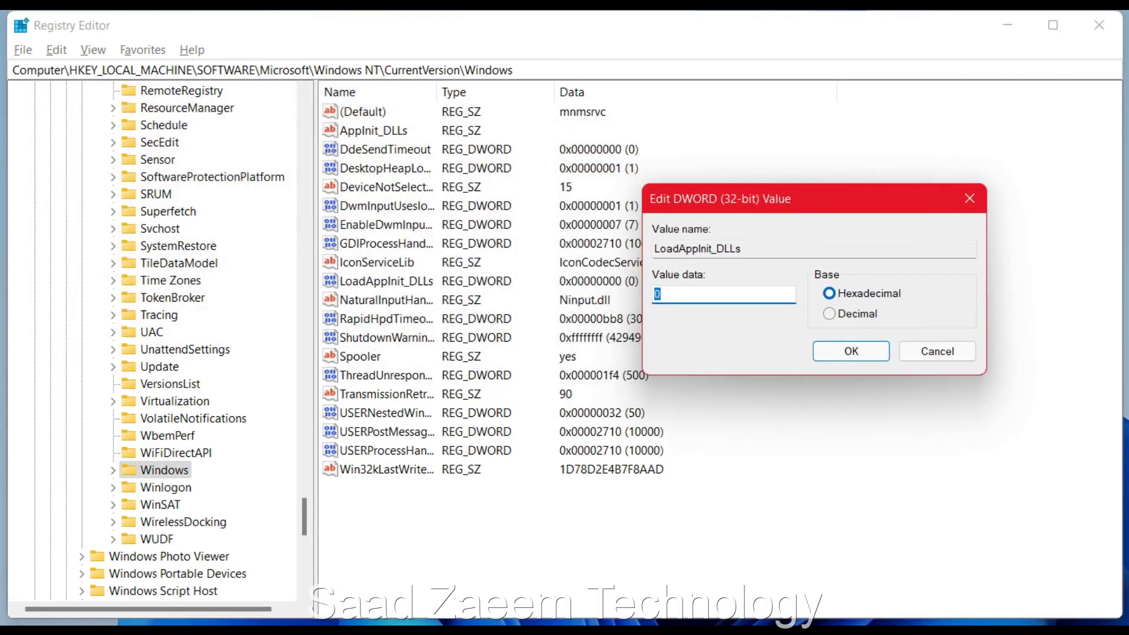
click(687, 295)
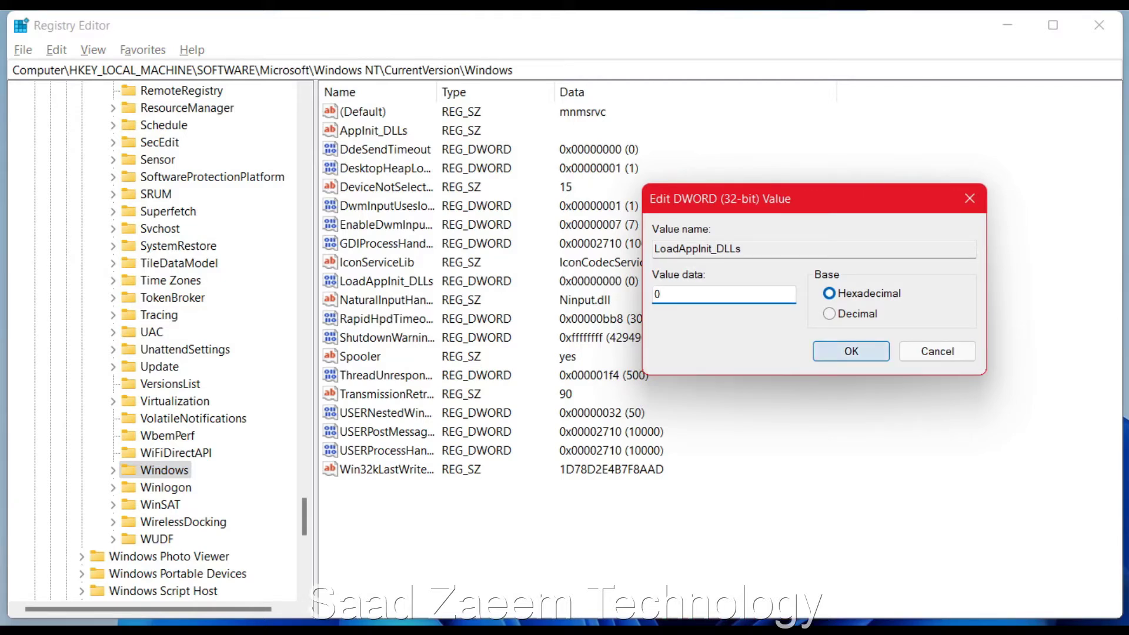
click(850, 351)
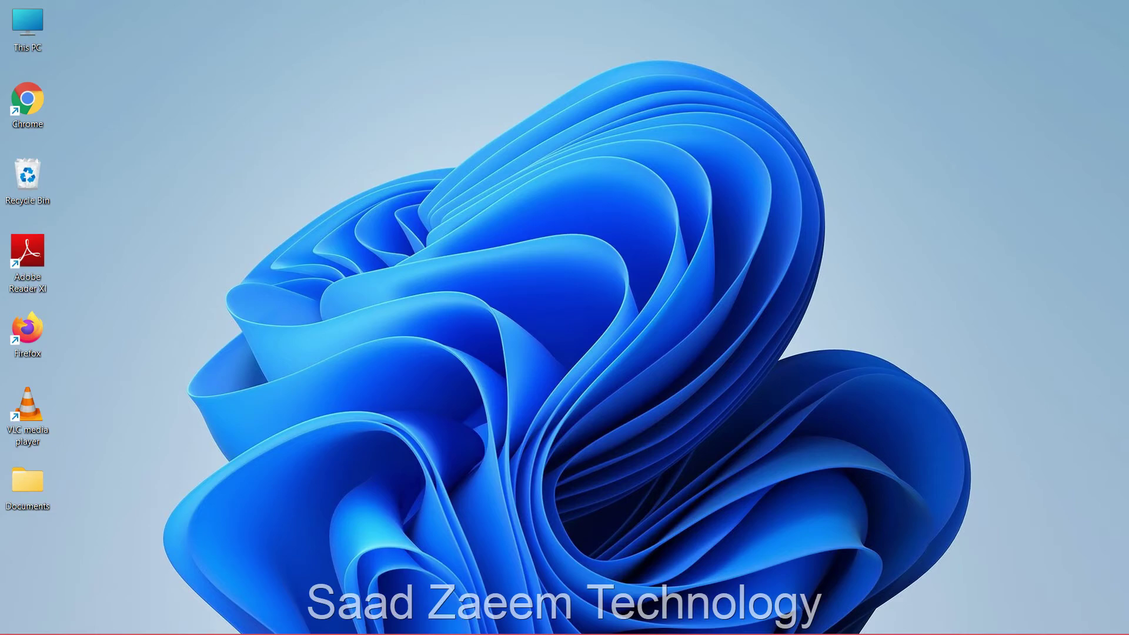
Step: Open Windows Update in Settings, start downloading the available updates, and close Settings
key(super)
text(sett)
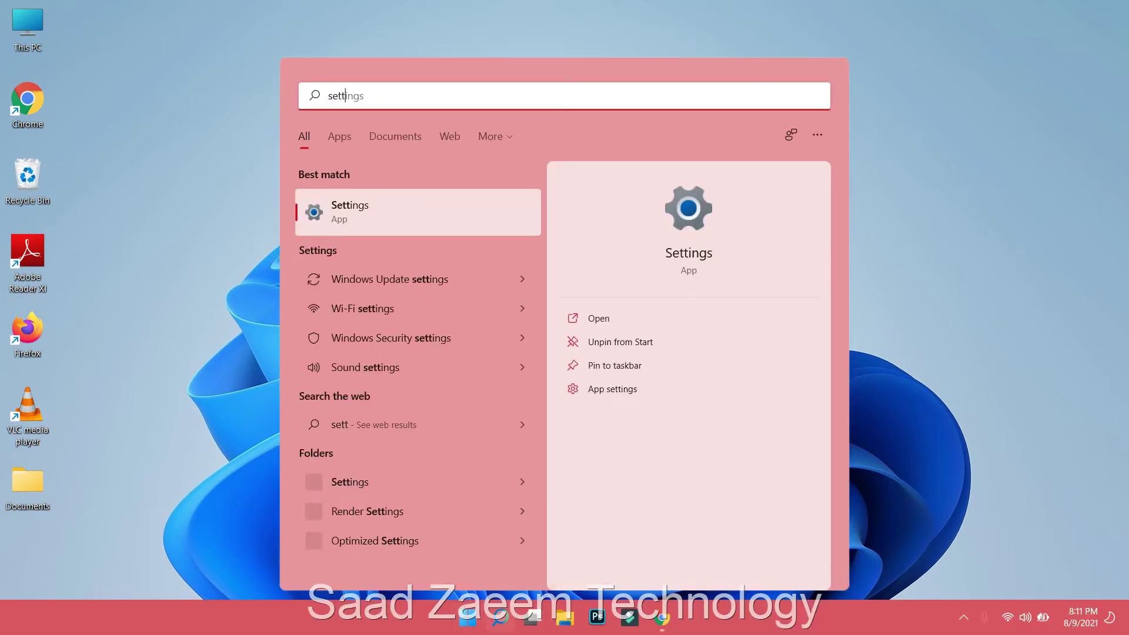
key(Return)
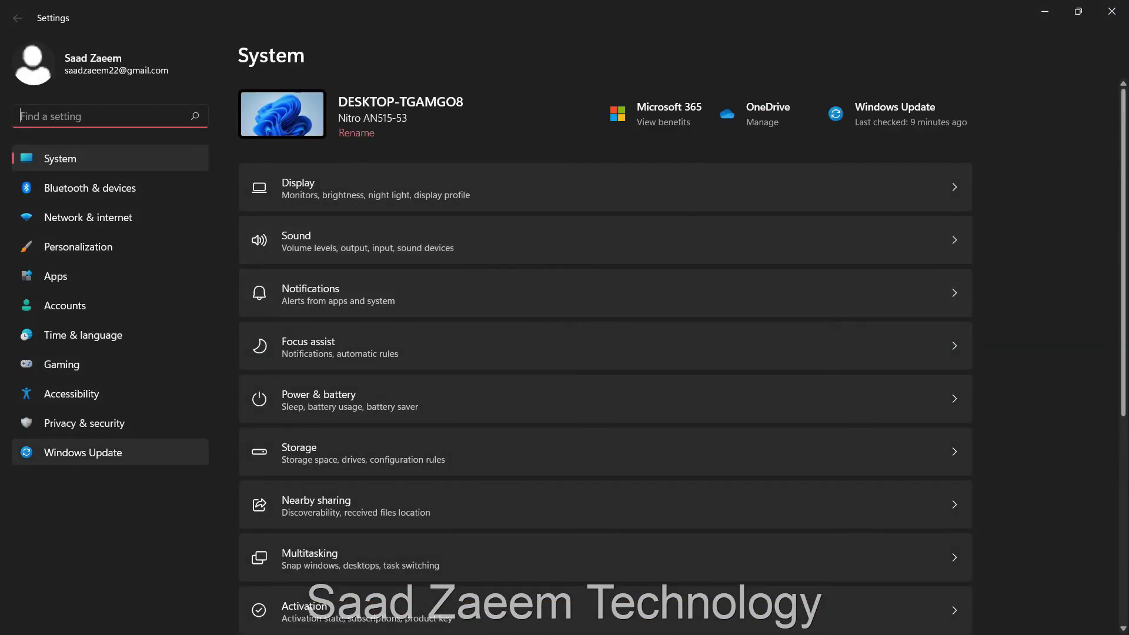
click(83, 452)
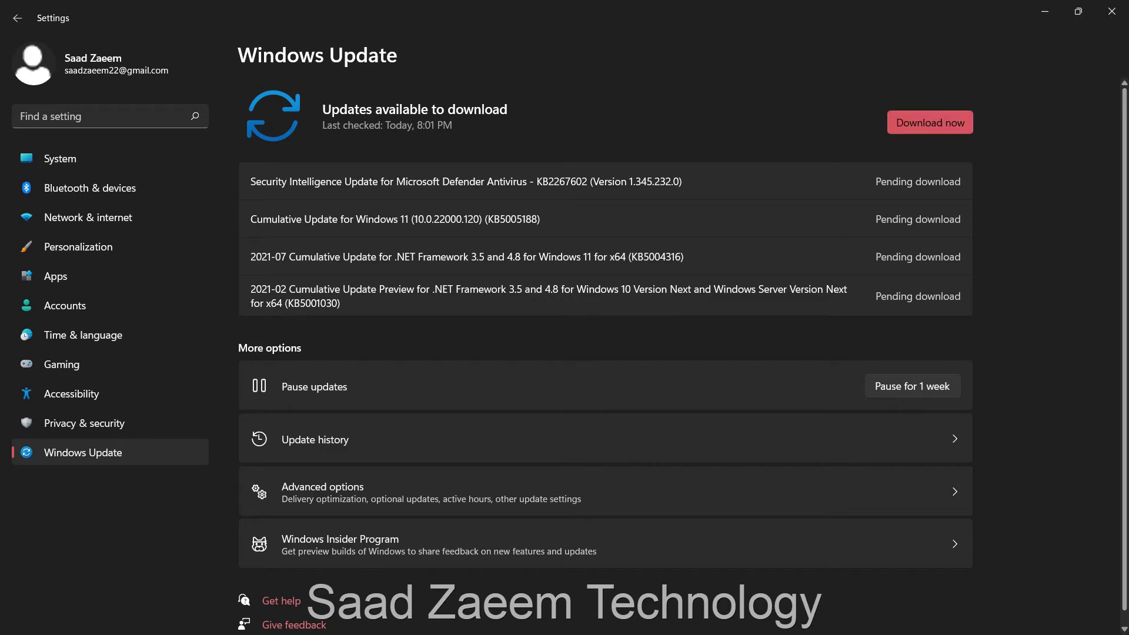
click(929, 122)
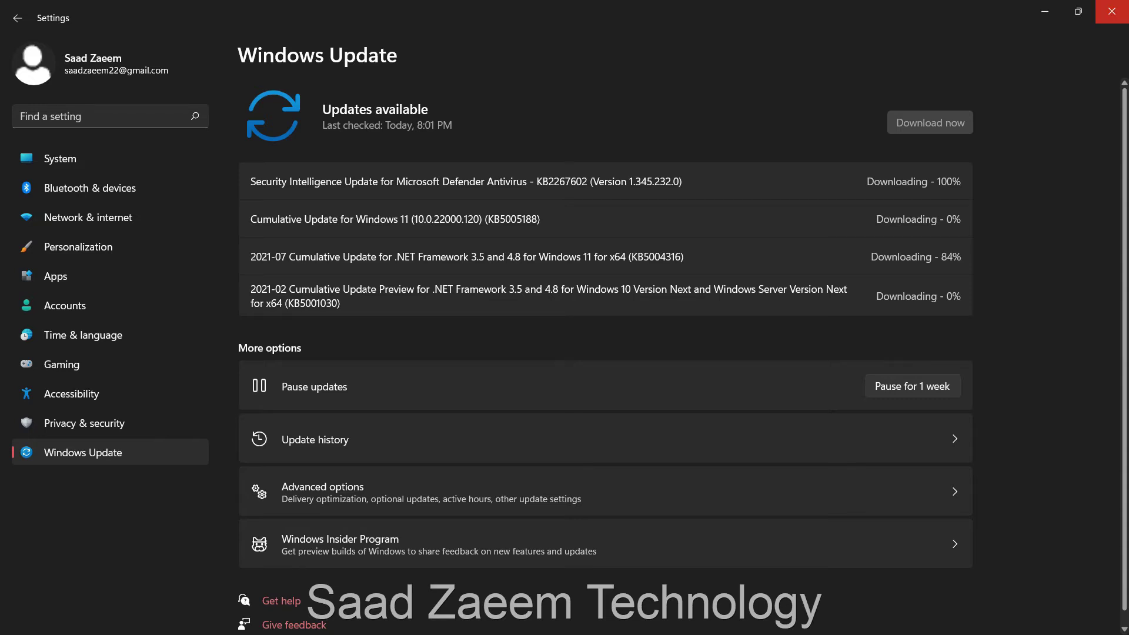
click(1111, 12)
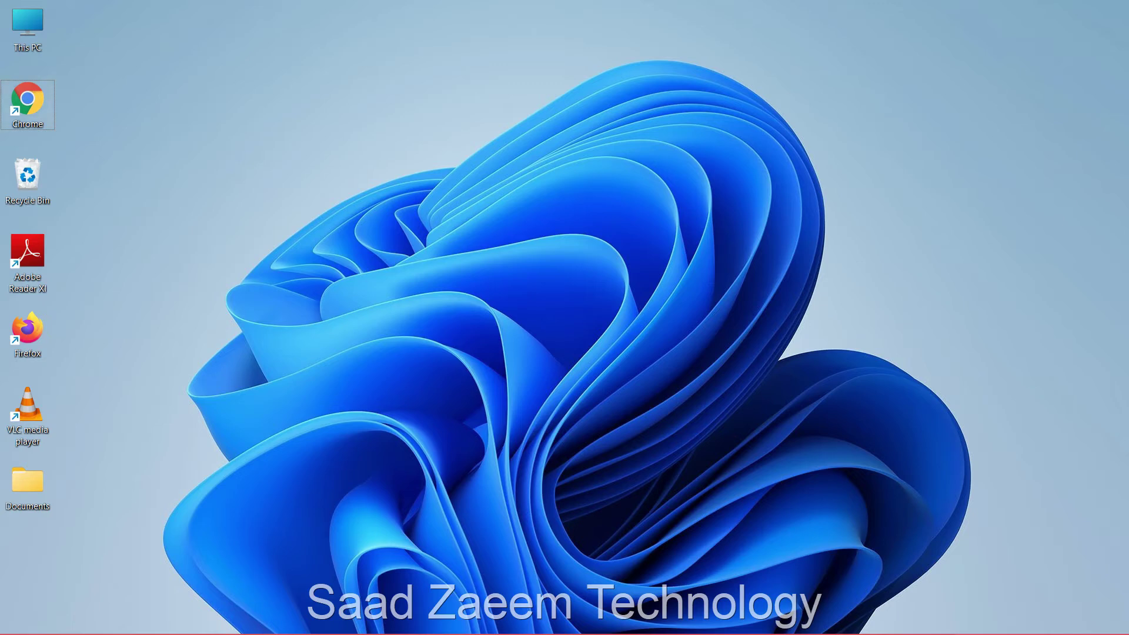
Step: In the properties of the Chrome desktop shortcut, enable compatibility mode for Windows 7 and apply it
right_click(35, 111)
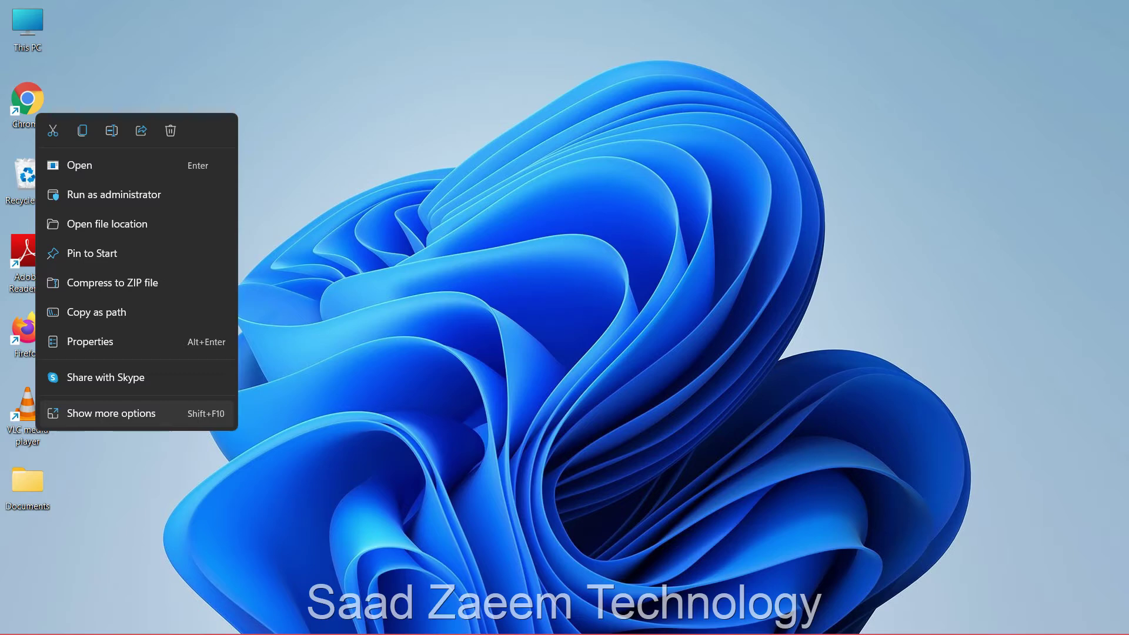
click(111, 413)
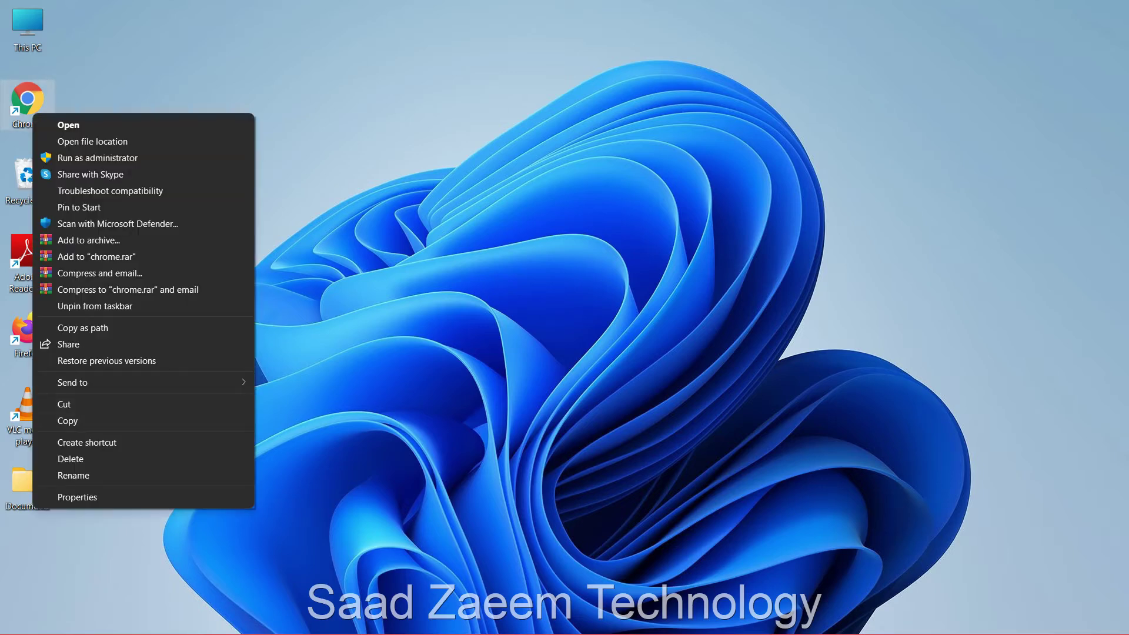
click(77, 497)
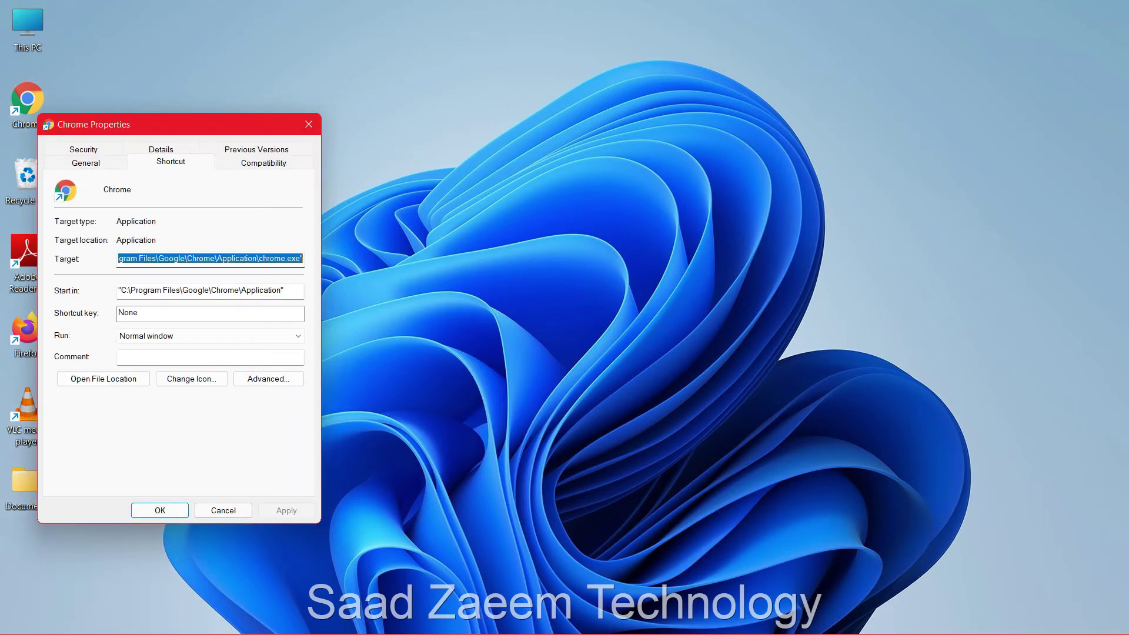
drag(160, 122, 261, 75)
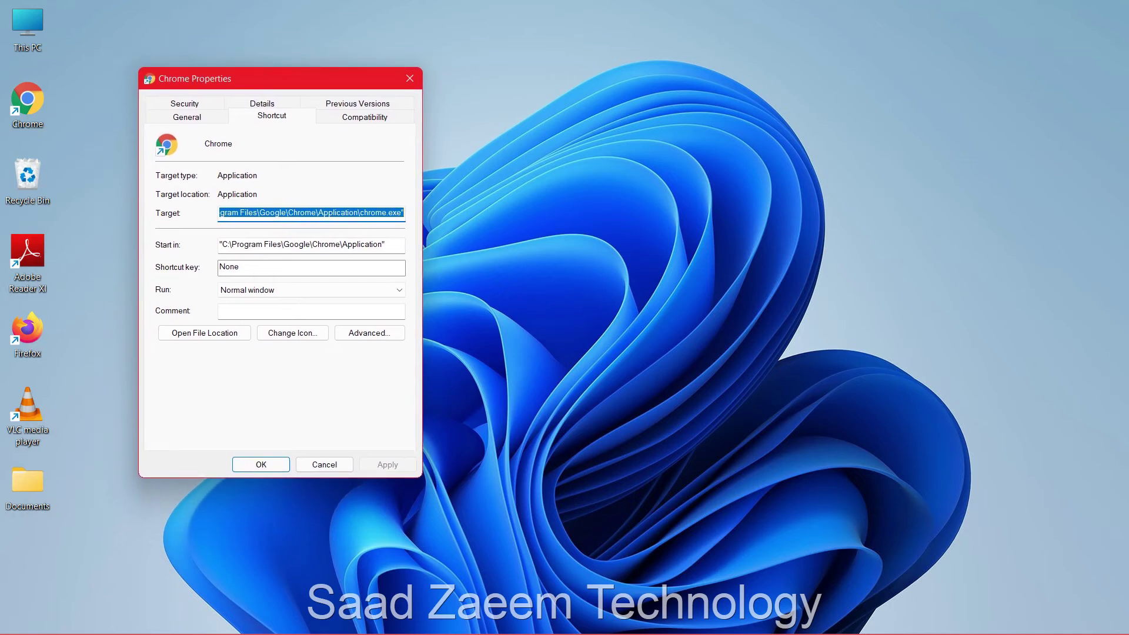
click(364, 117)
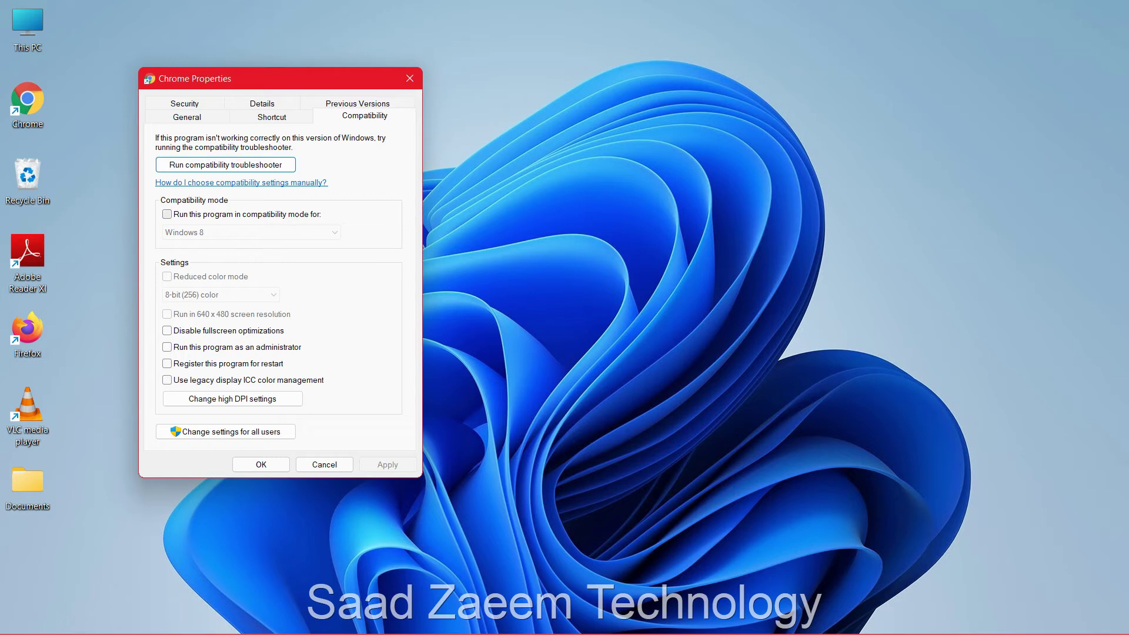
click(167, 214)
click(252, 233)
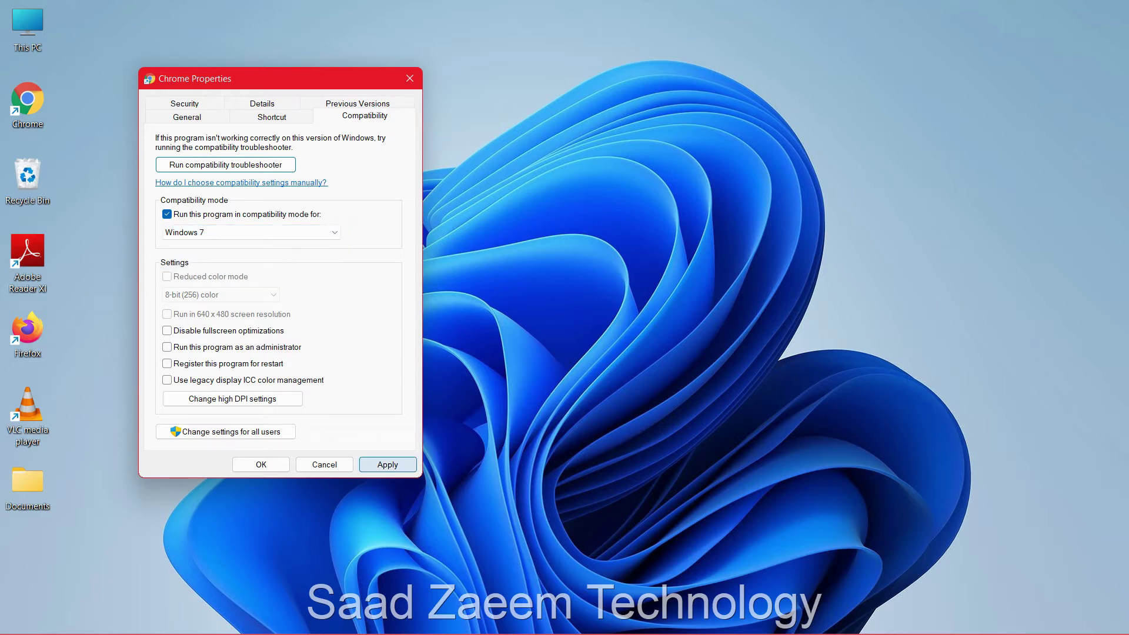
click(387, 465)
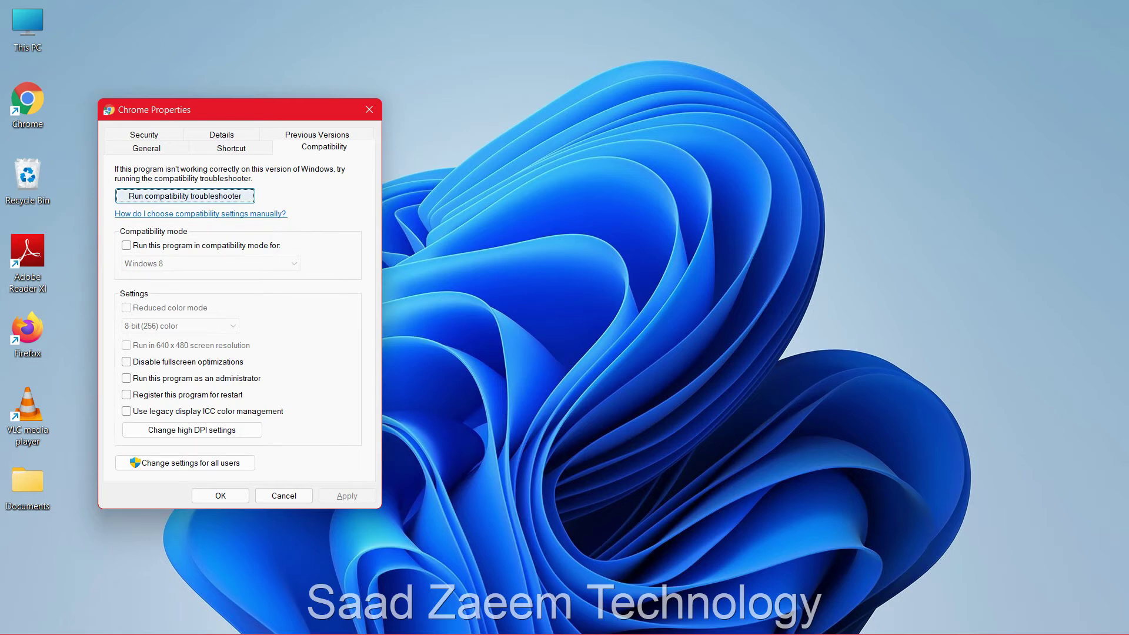
Step: Run the compatibility troubleshooter for Chrome and close the Chrome properties
click(185, 196)
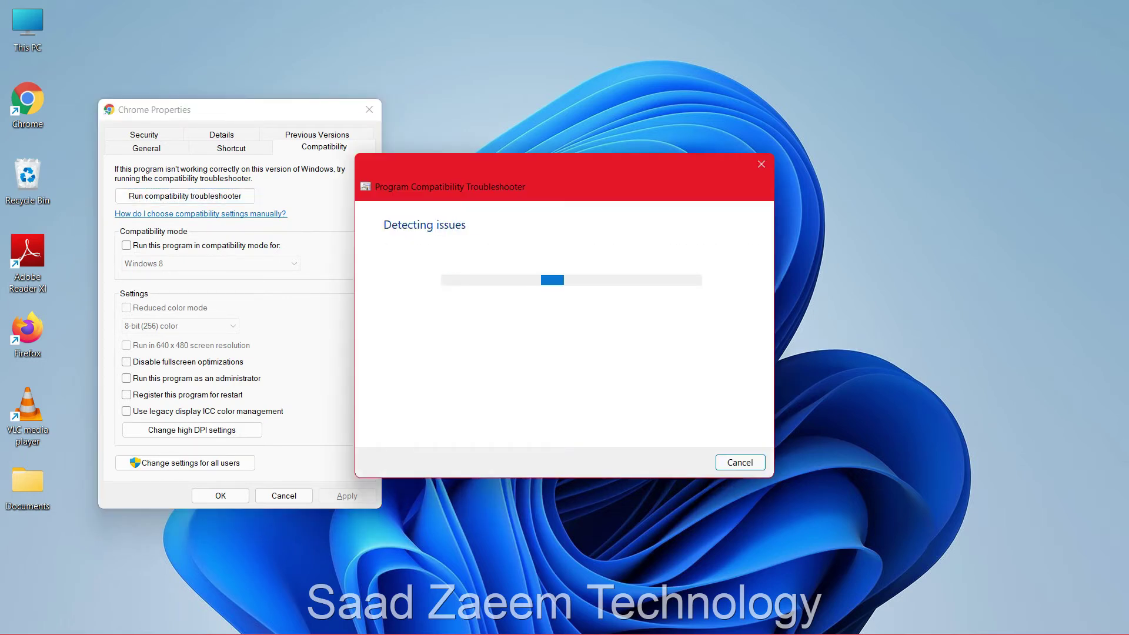
drag(430, 169, 445, 160)
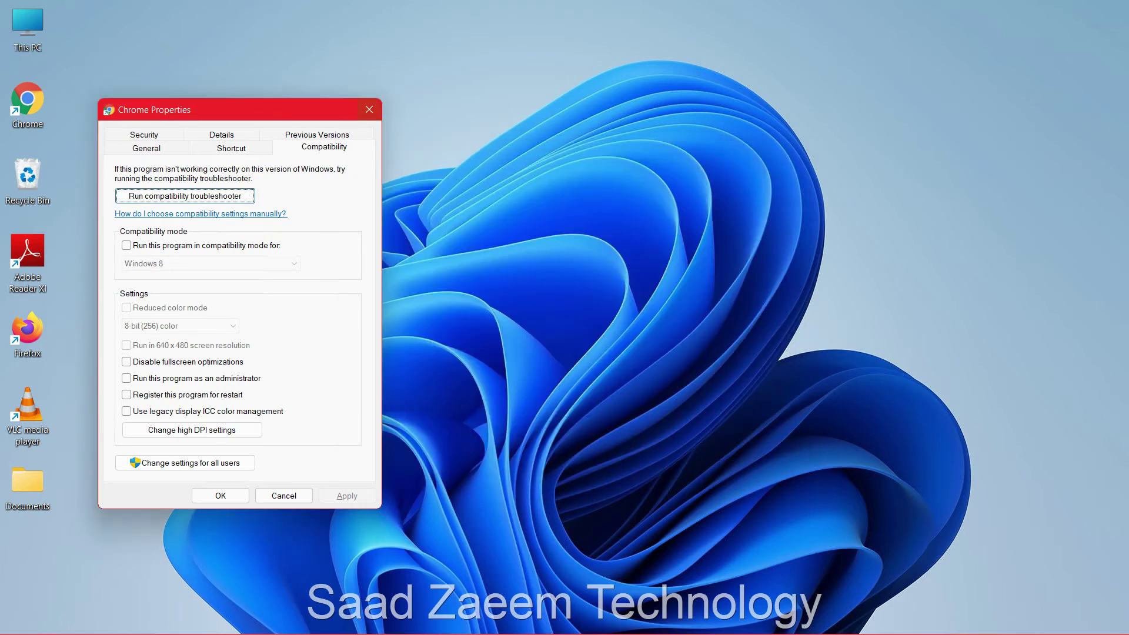
click(369, 110)
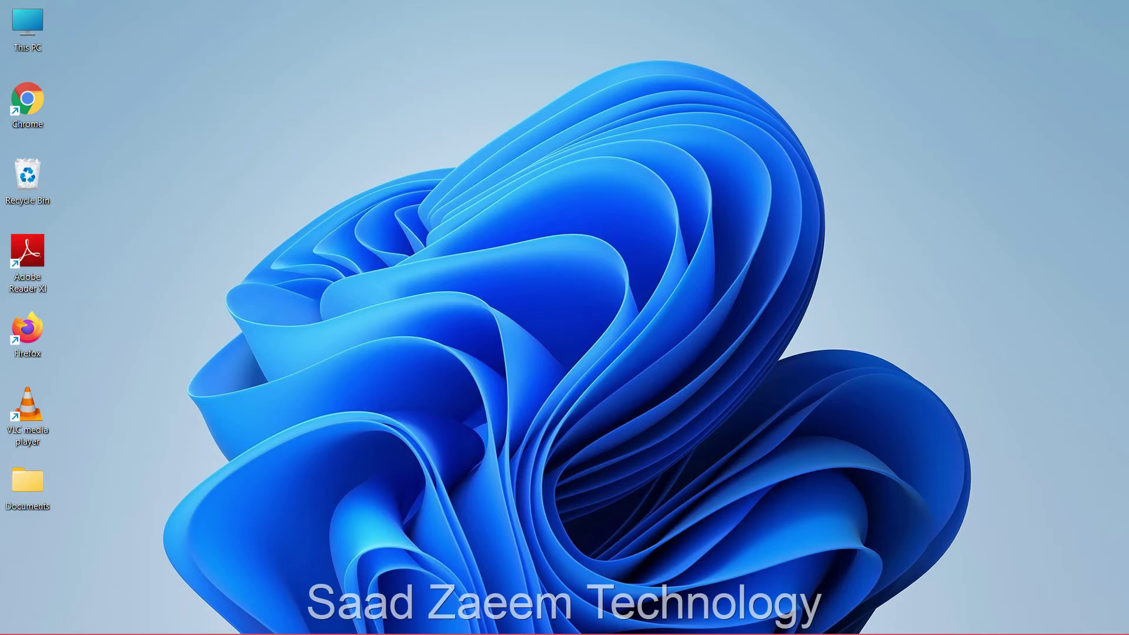
Step: Search Windows for Control Panel, launch it, and open the list of programs that can be uninstalled
key(super)
text(control)
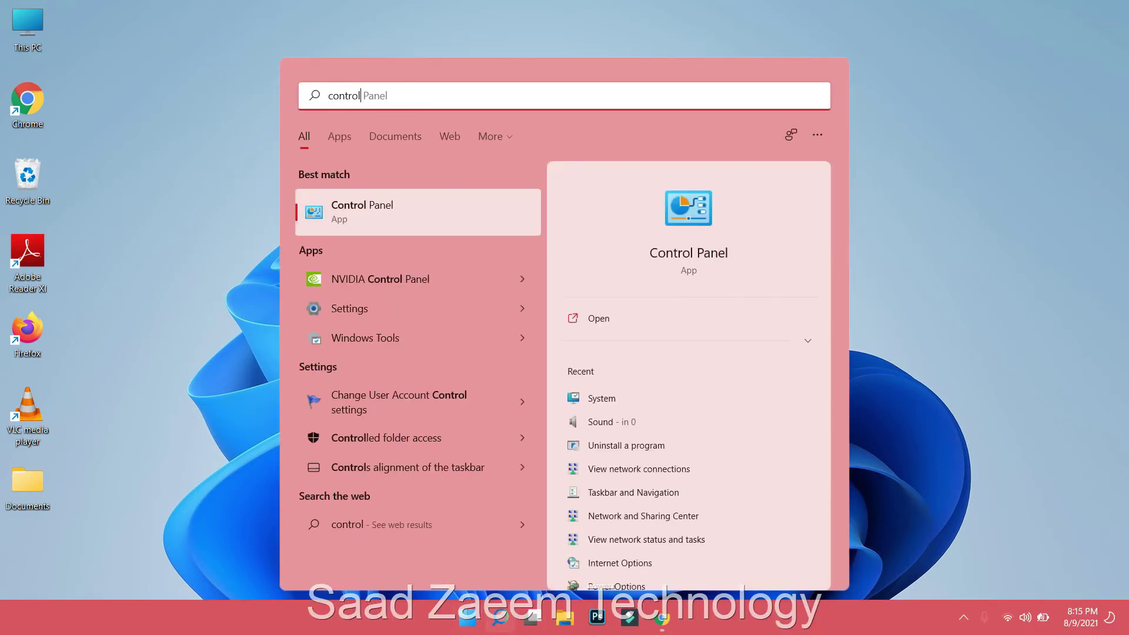
key(Return)
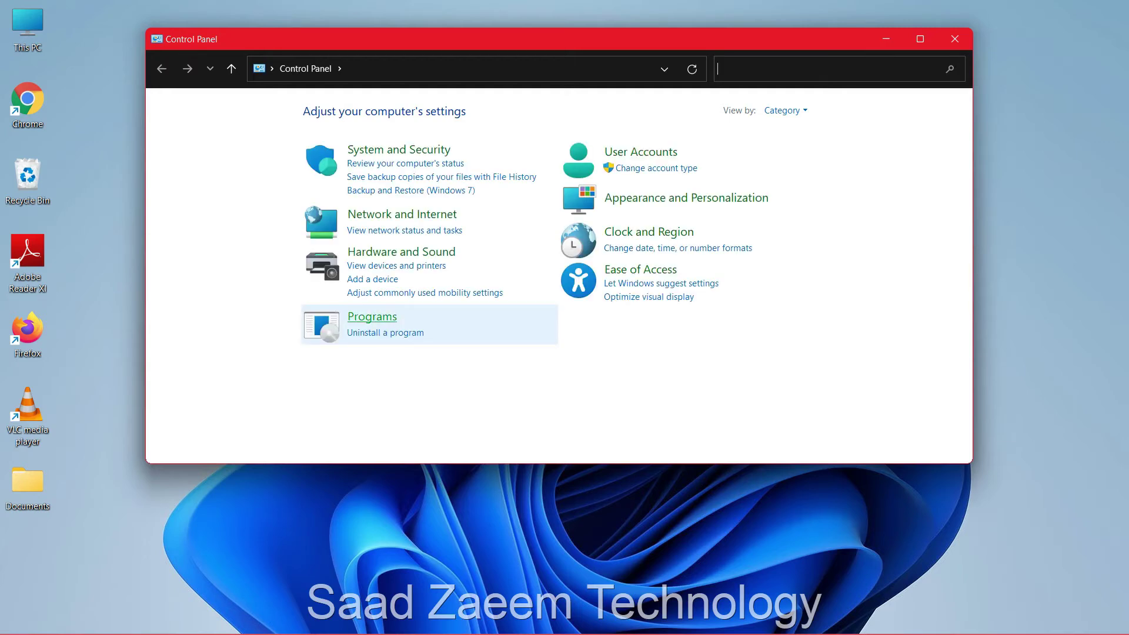
click(376, 333)
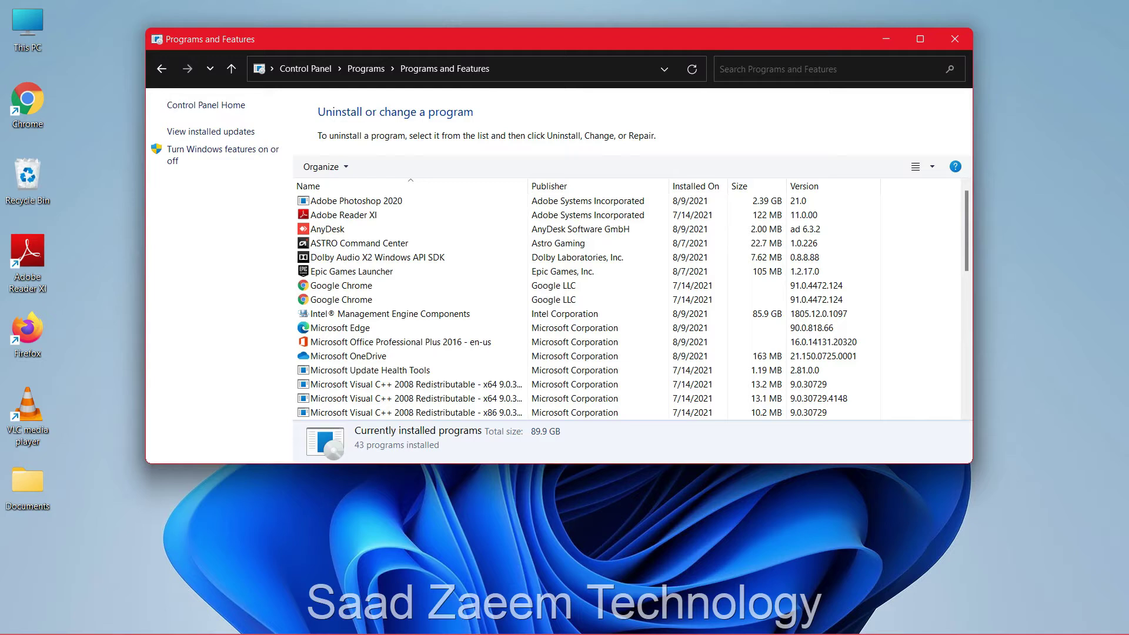
Step: Try to repair the Epic Games Launcher installation
click(351, 272)
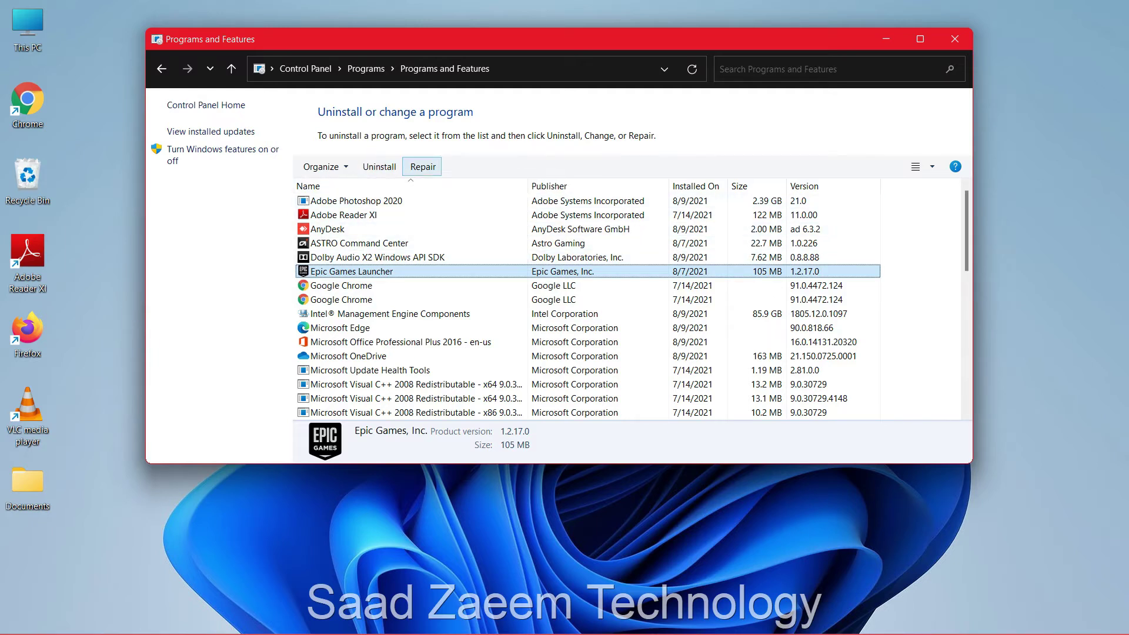
click(423, 167)
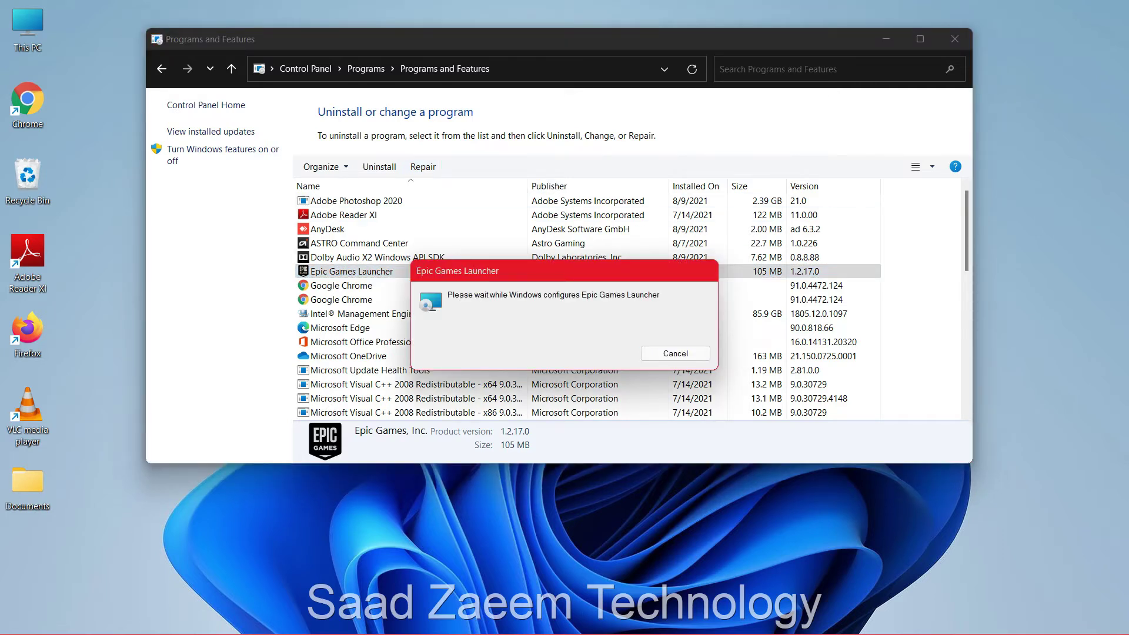
click(676, 354)
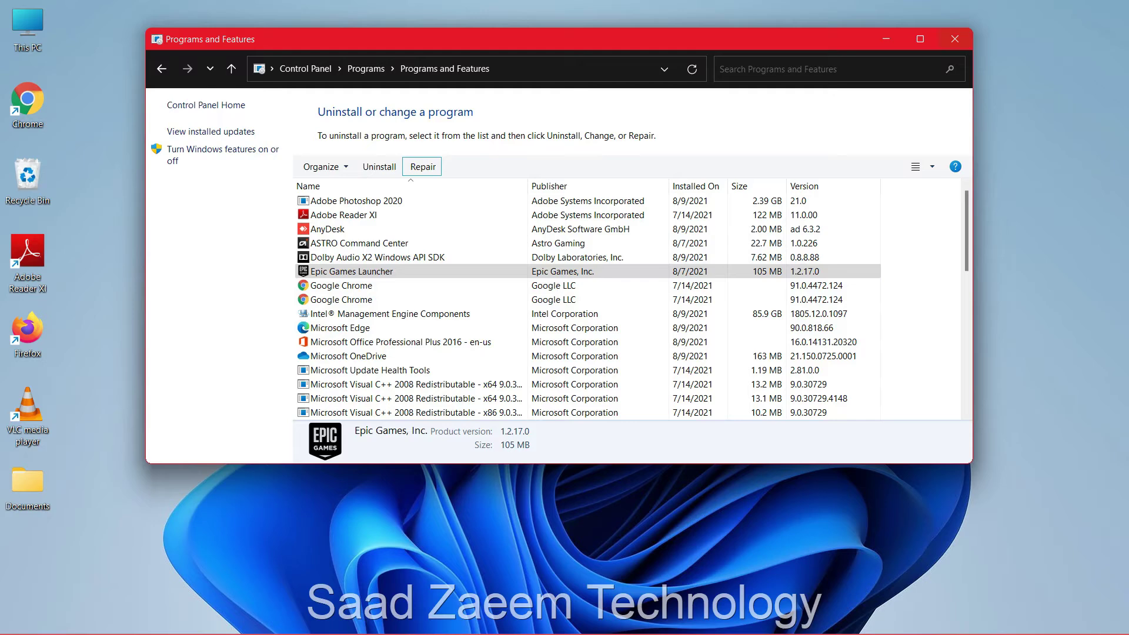
click(955, 39)
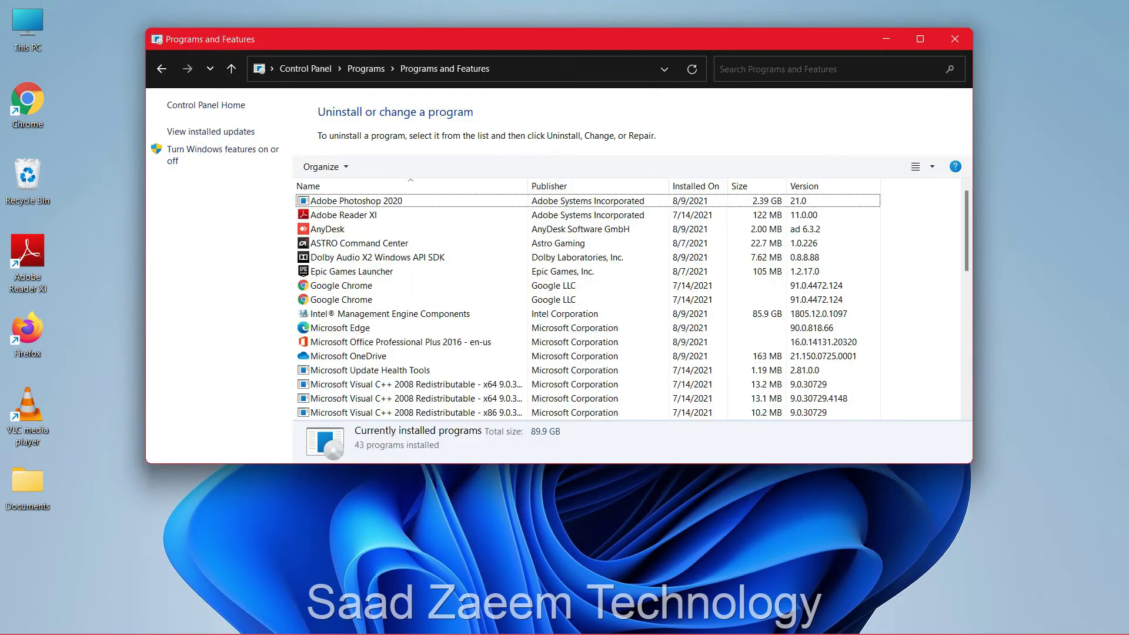
Step: View the installed updates and select KB2565063 under Microsoft Visual C++ 2010 x64 Redistributable
click(210, 131)
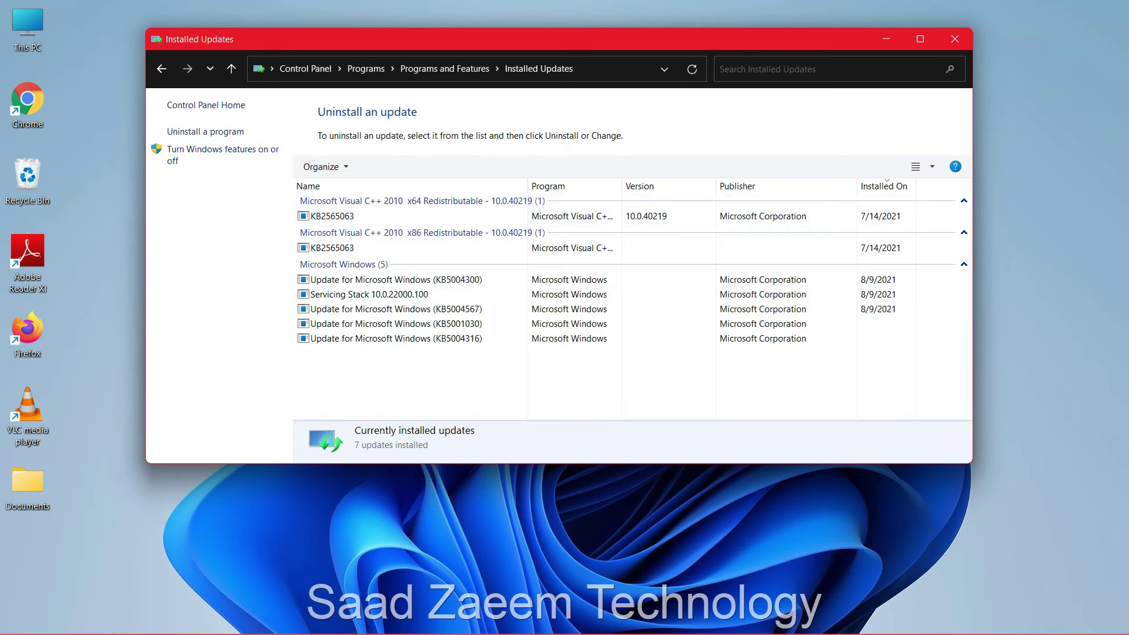
click(376, 216)
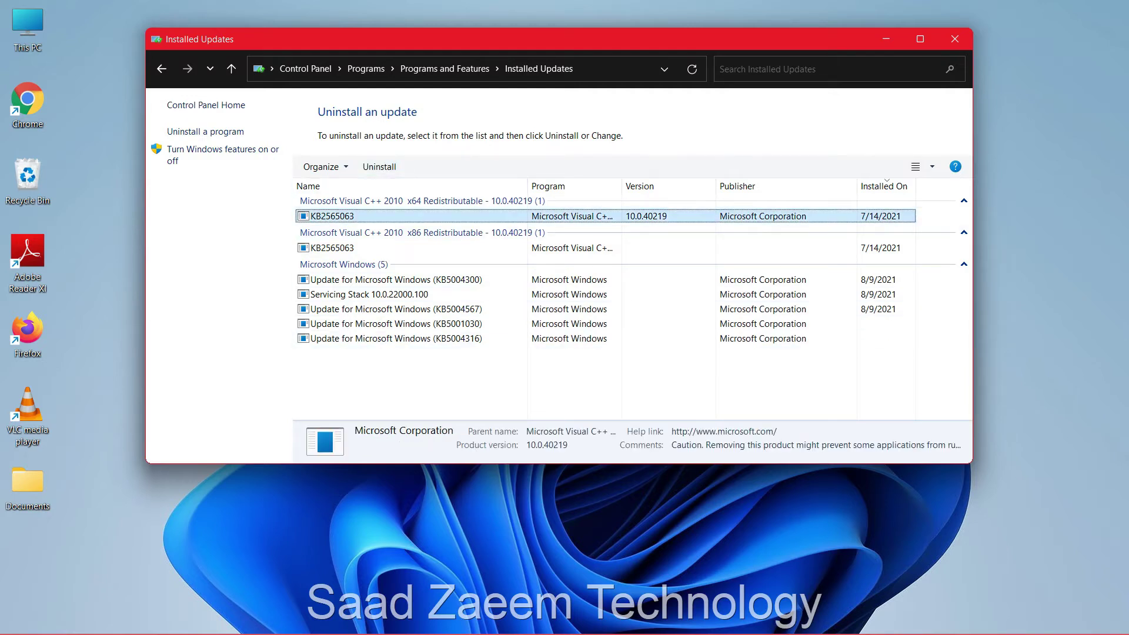
click(588, 382)
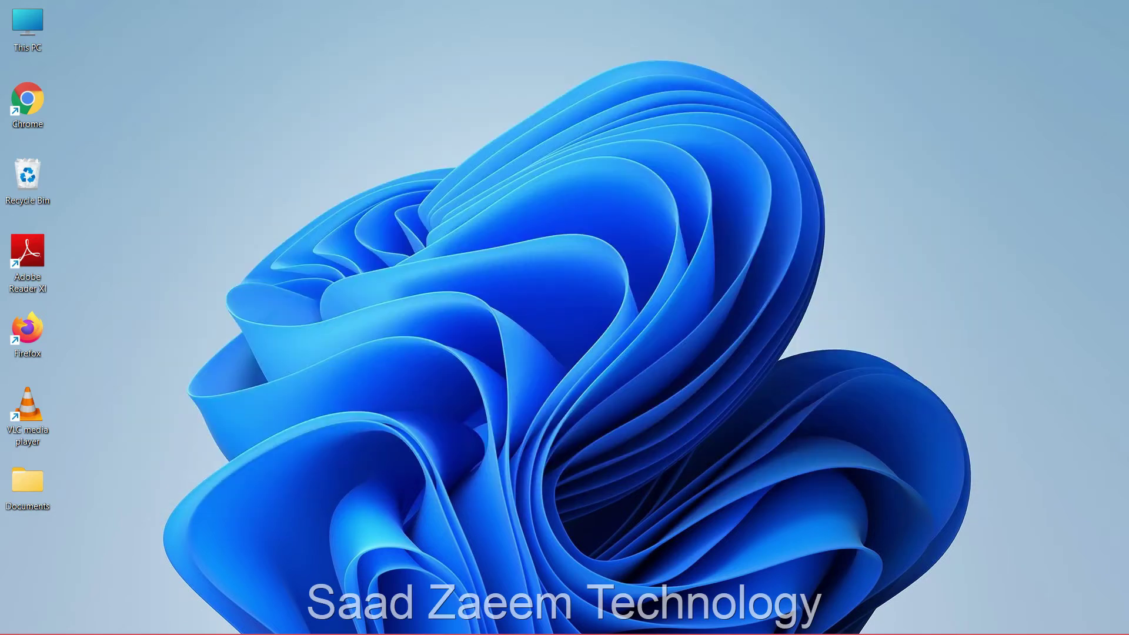
Step: Open the advanced options of Windows Update in Settings and look through the additional options
key(super)
text(sett)
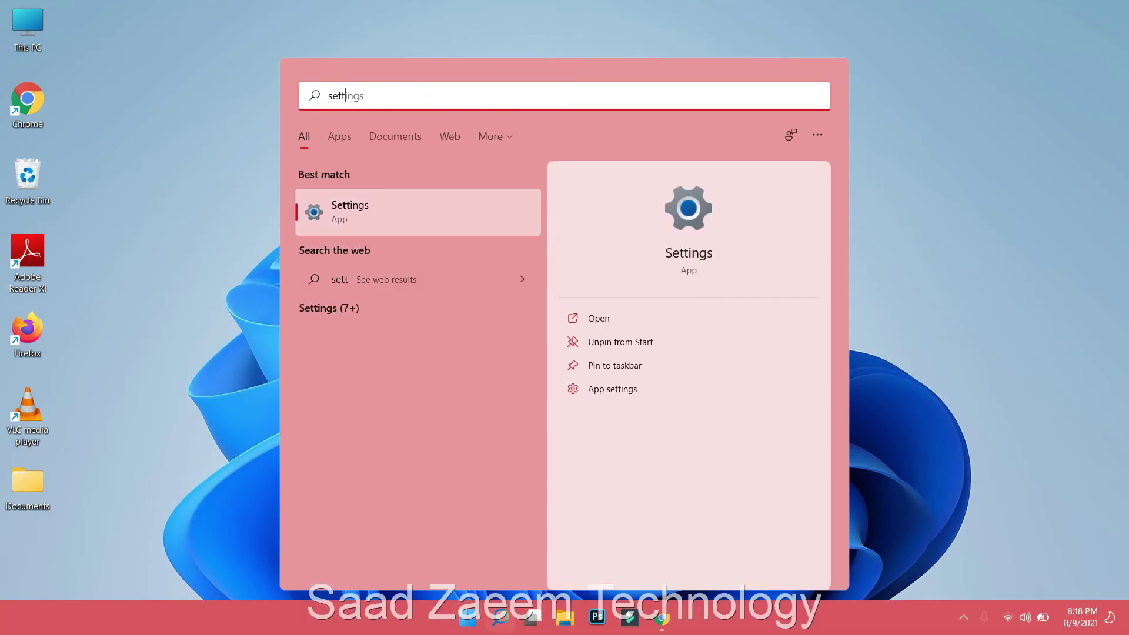
key(Return)
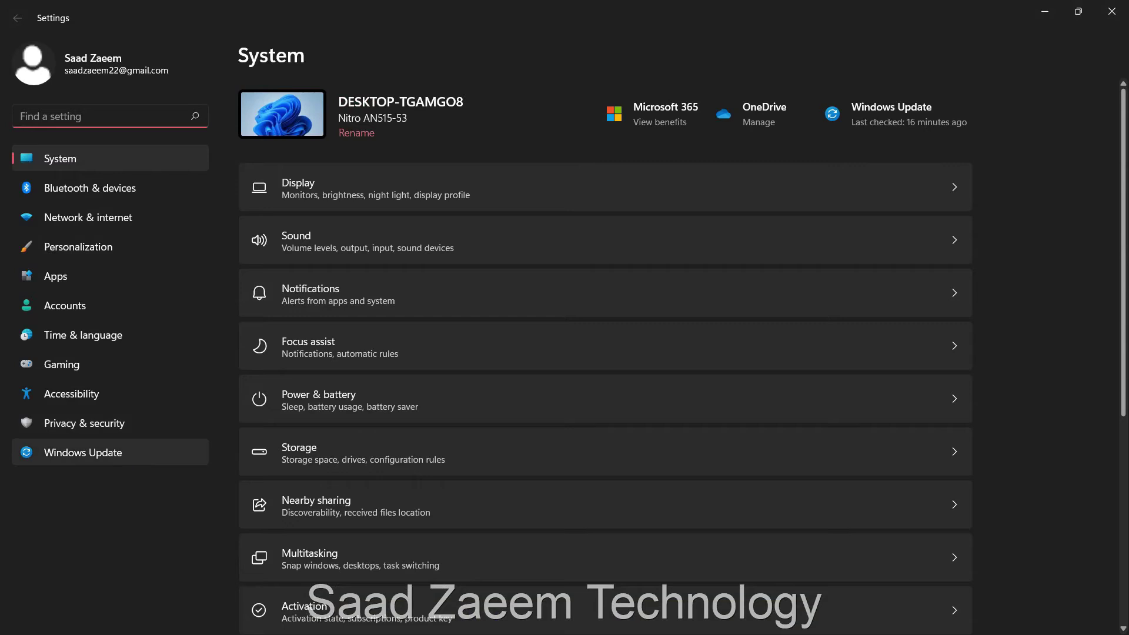
click(83, 452)
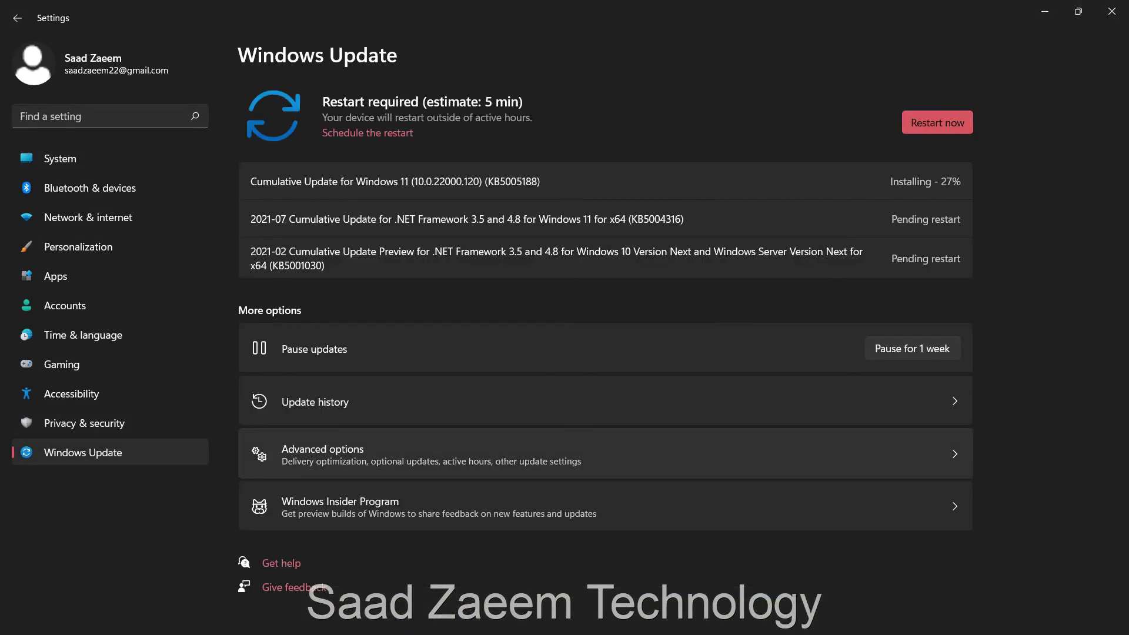
click(411, 454)
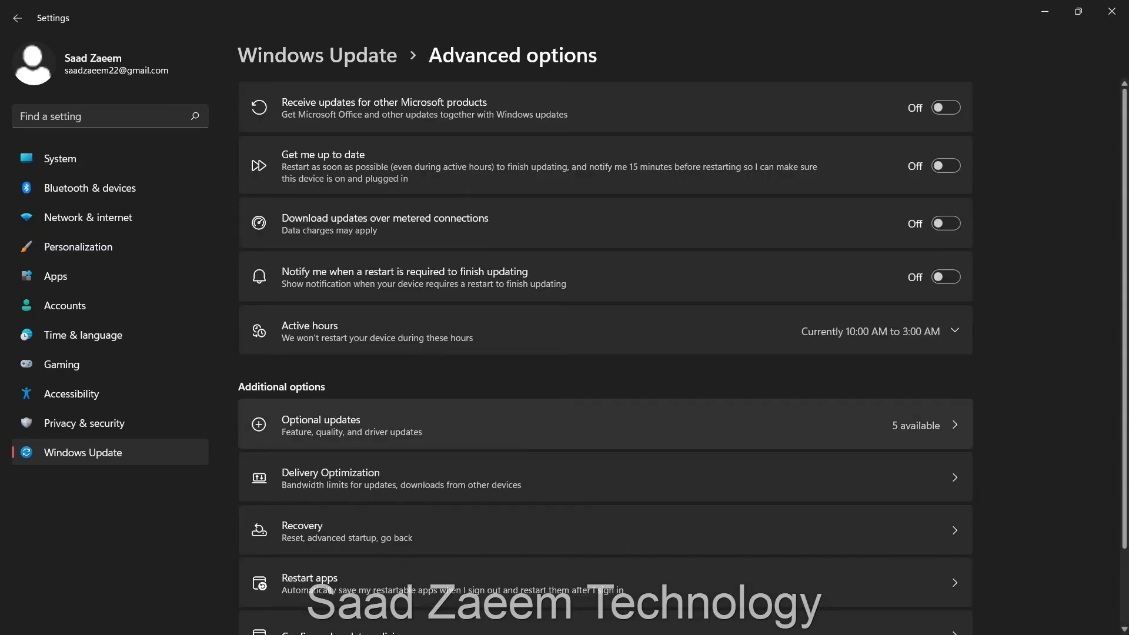
scroll(588, 445, down, 2)
click(587, 445)
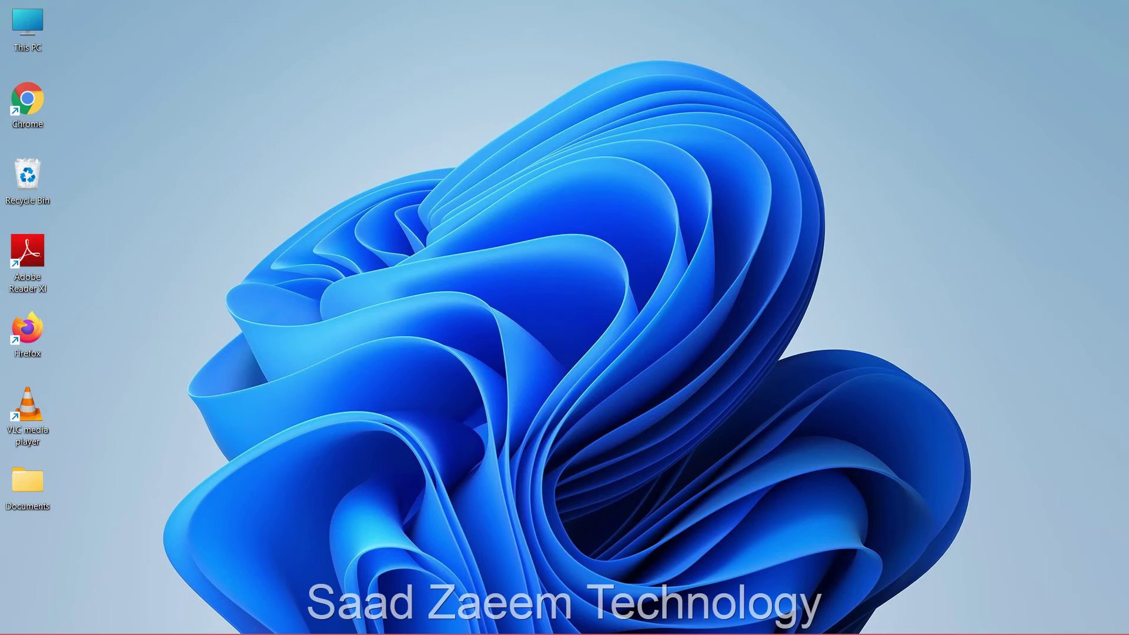
Step: Search Windows for System Configuration, launch it, and enable Safe boot with the Minimal option
key(super)
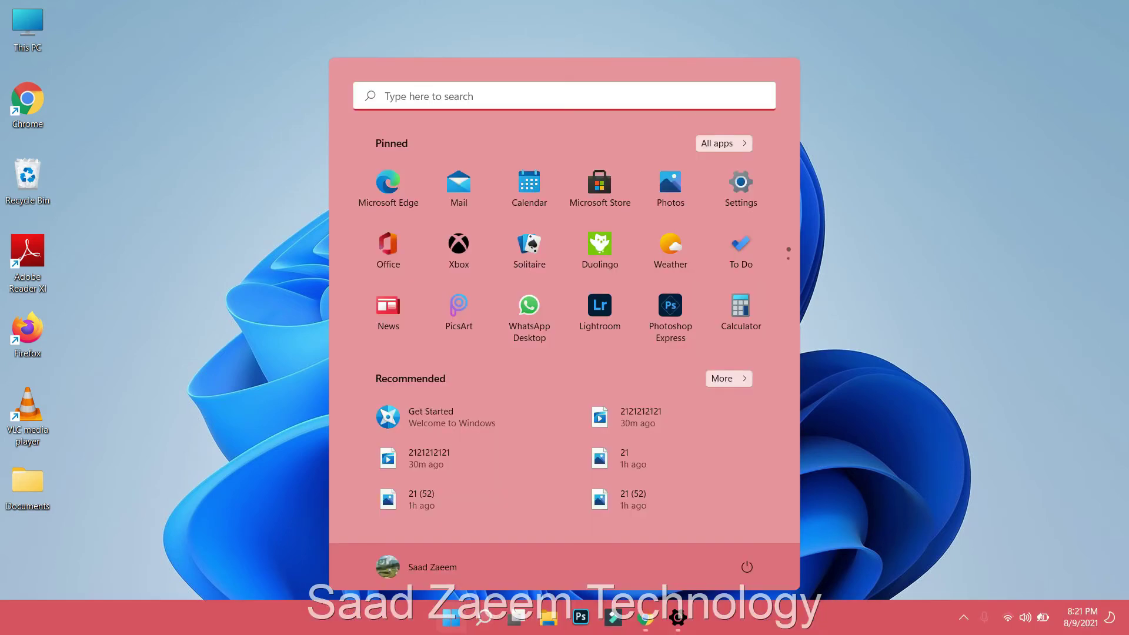
text(sy)
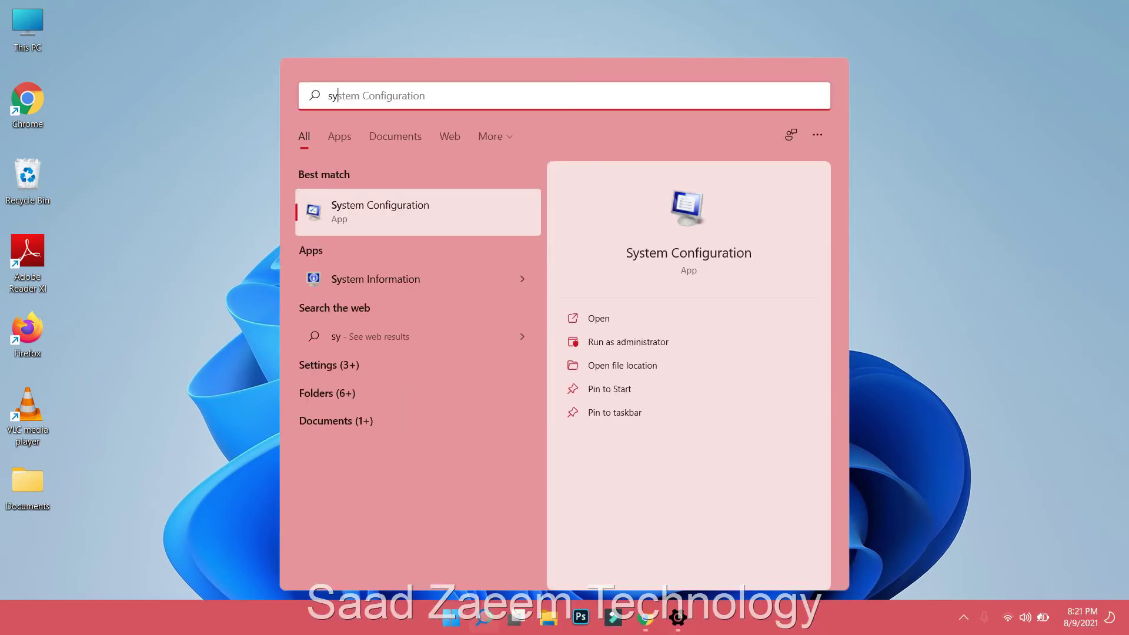
key(Return)
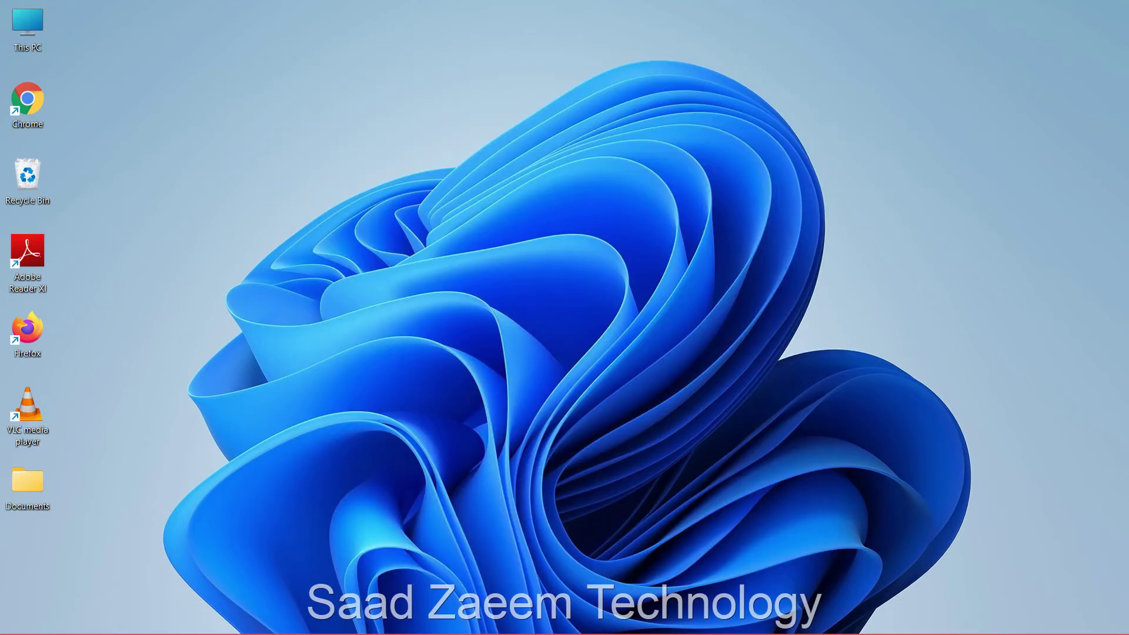
drag(460, 188, 471, 168)
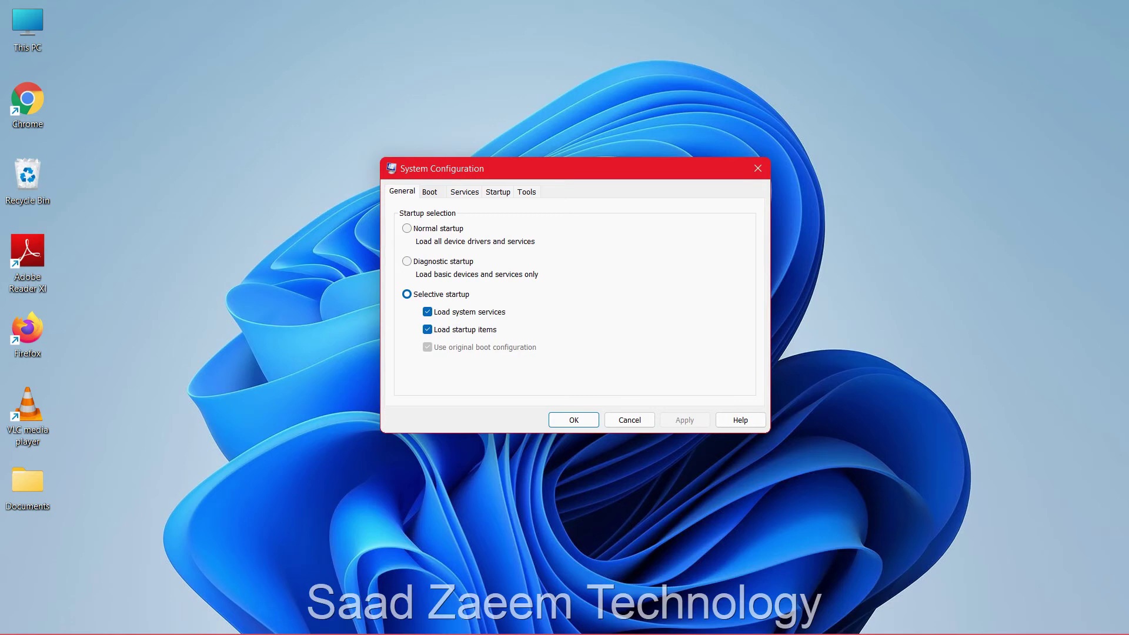
click(430, 191)
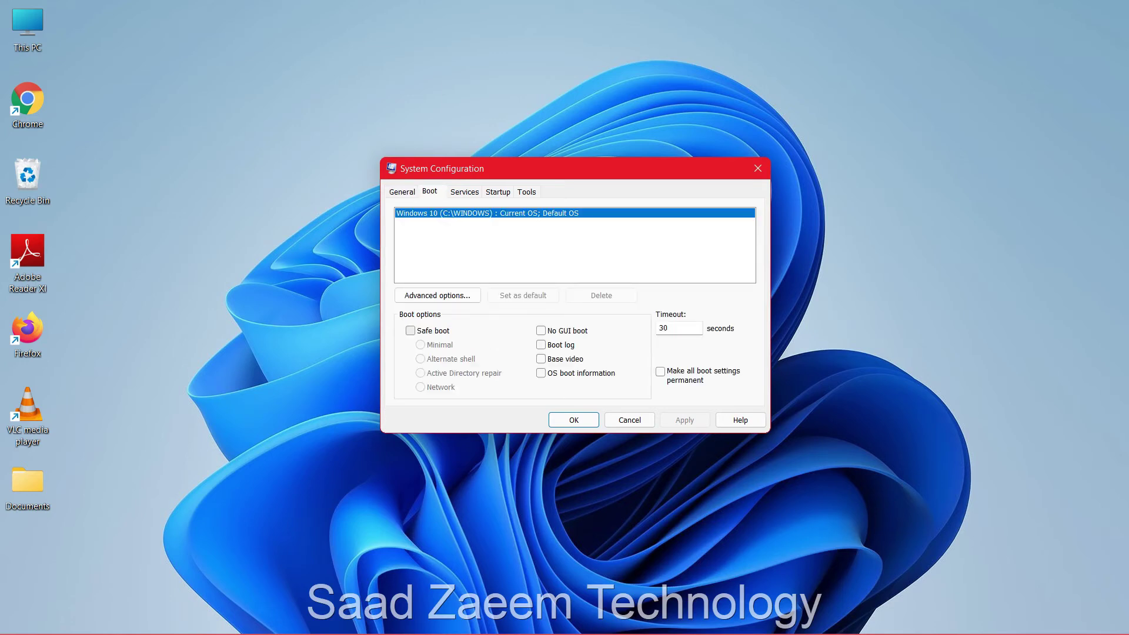
click(409, 330)
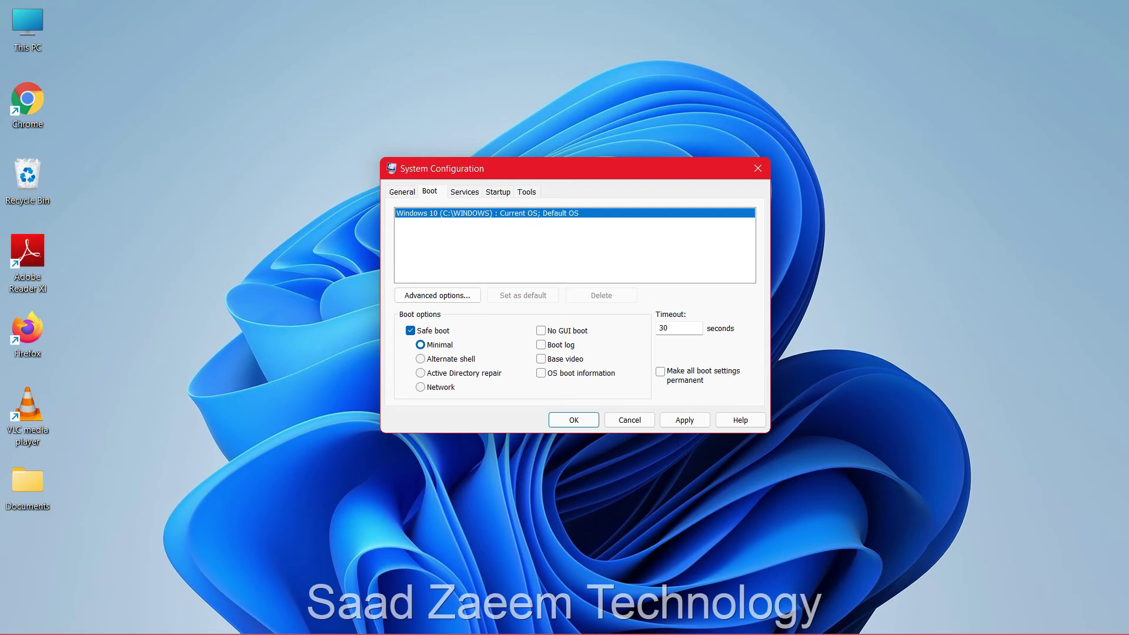
Step: Hide all Microsoft services in the services list, and disable all the remaining services before enabling them all again
key(alt)
key(ctrl+Tab)
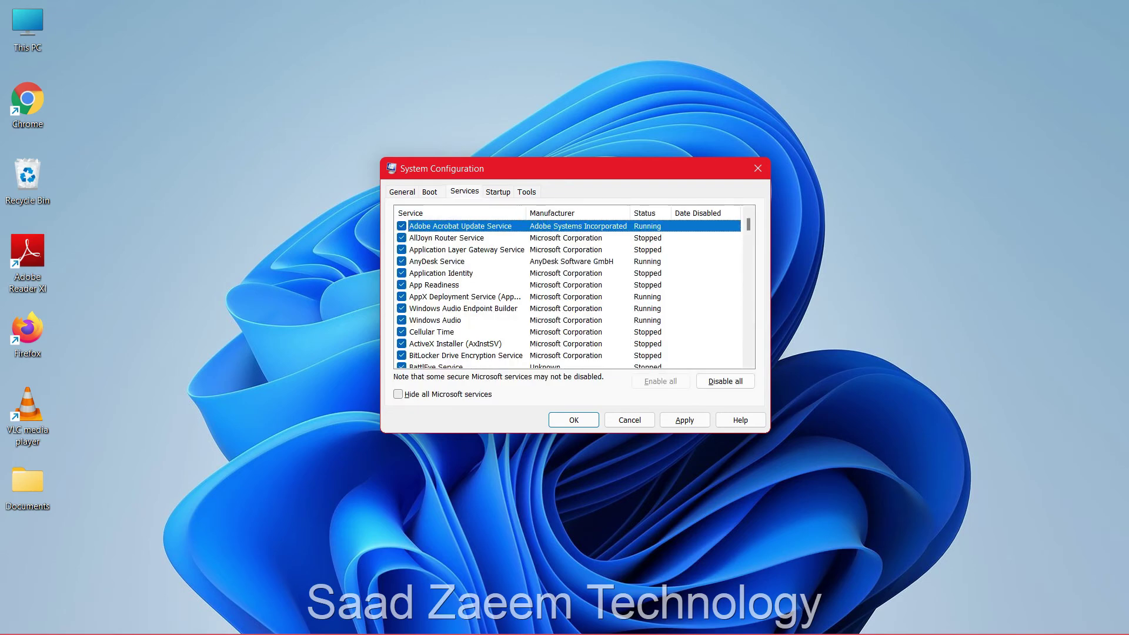
click(398, 394)
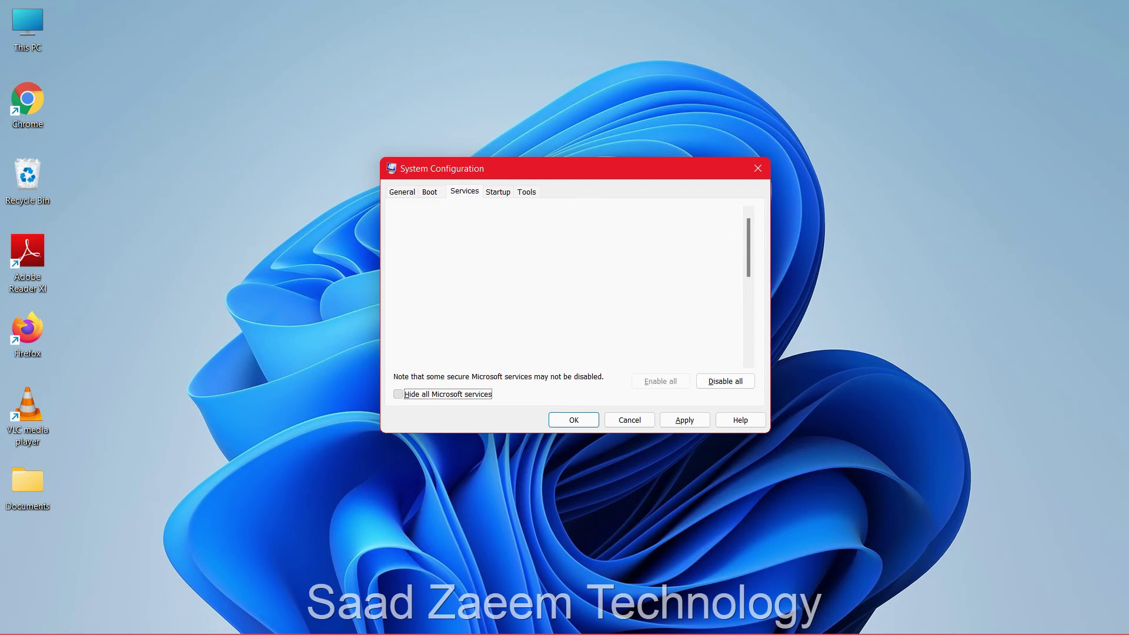
scroll(574, 293, down, 2)
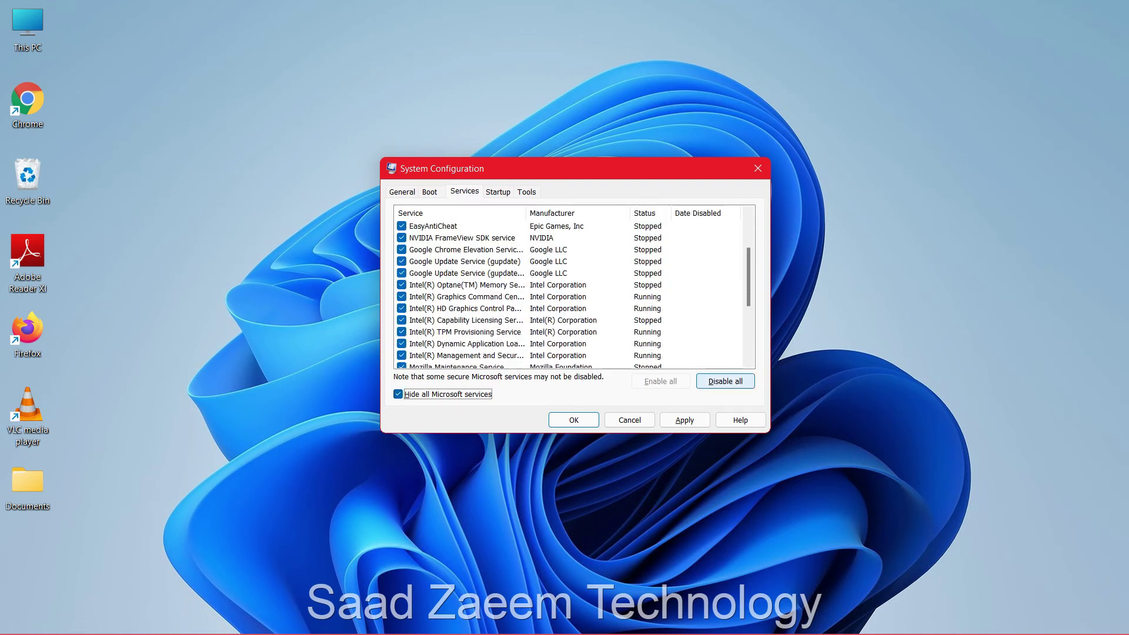
click(725, 381)
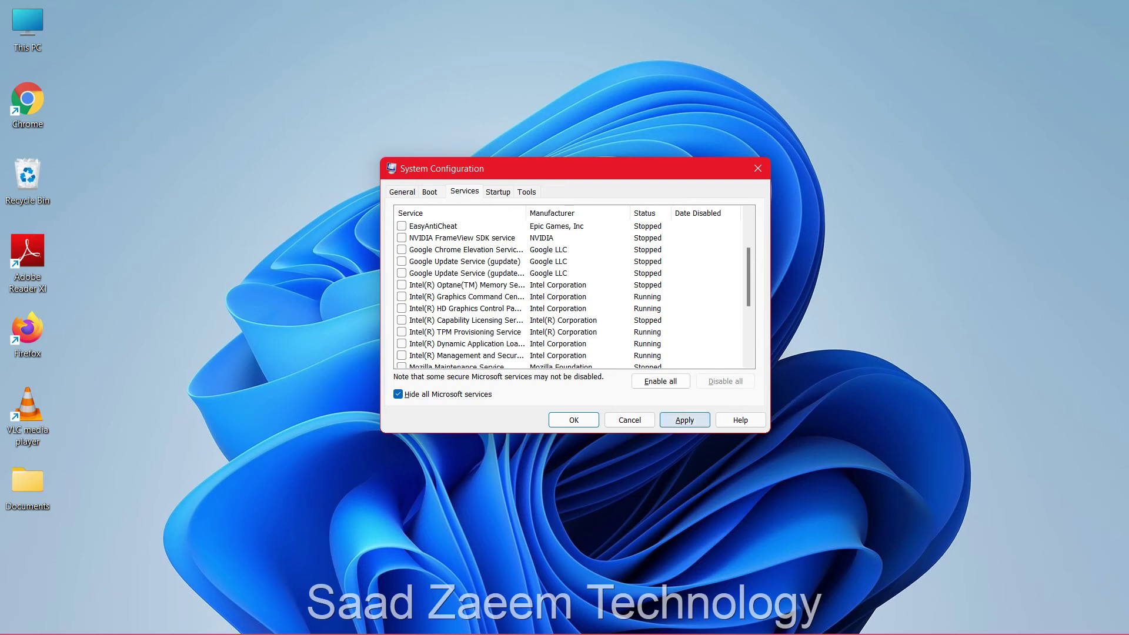
click(660, 381)
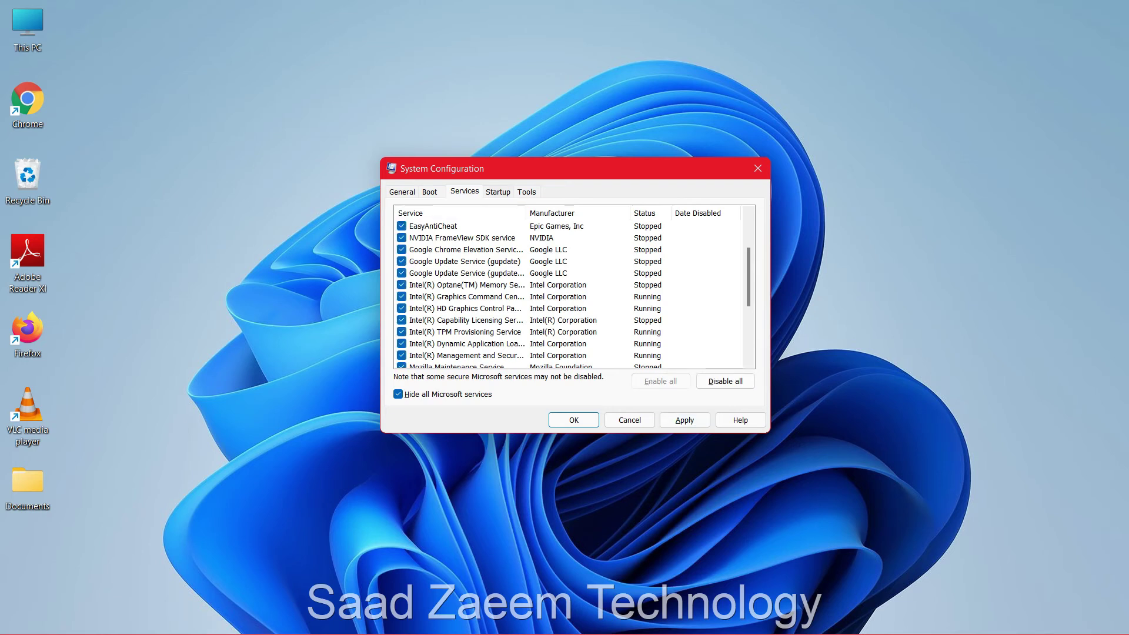
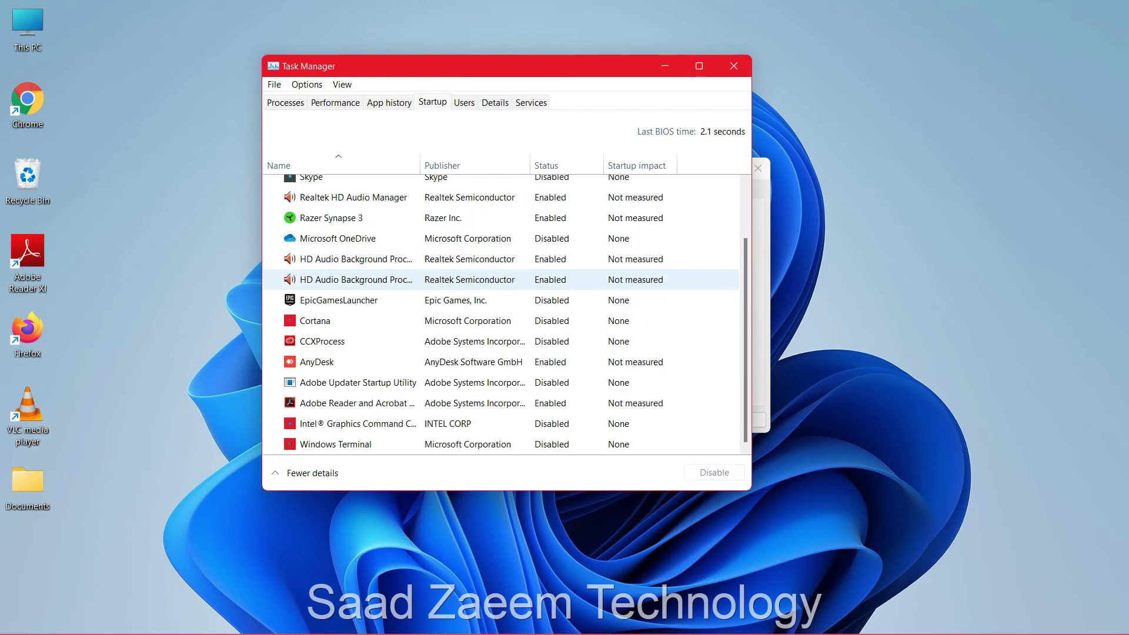
Step: Disable the Adobe Reader and Acrobat and AnyDesk startup items, and close Task Manager and System Configuration
scroll(500, 283, up, 3)
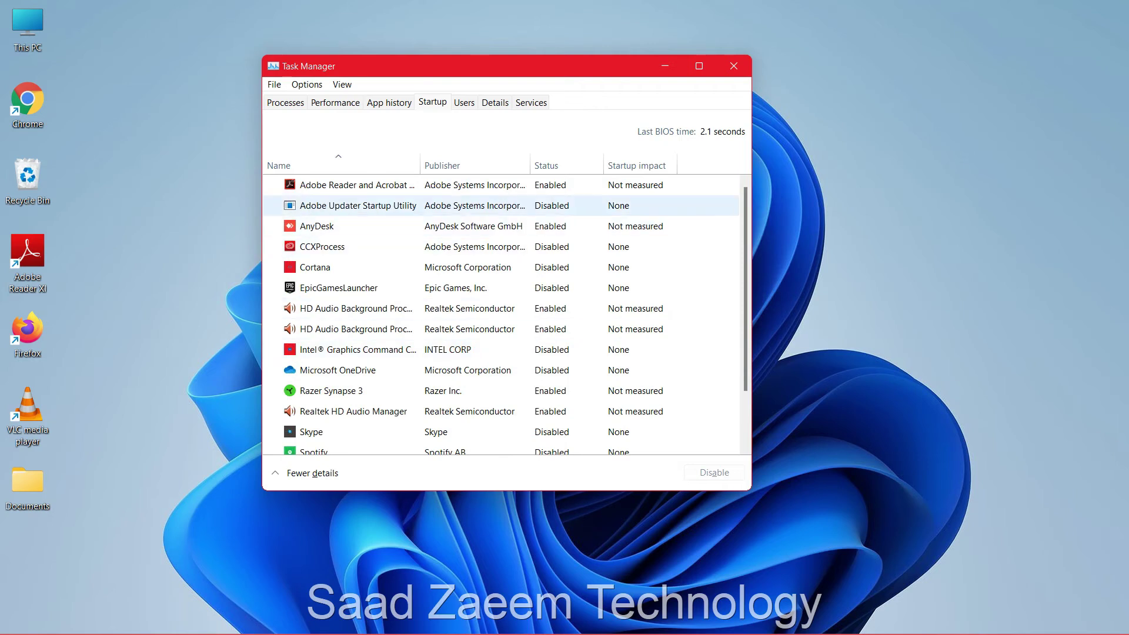
click(352, 184)
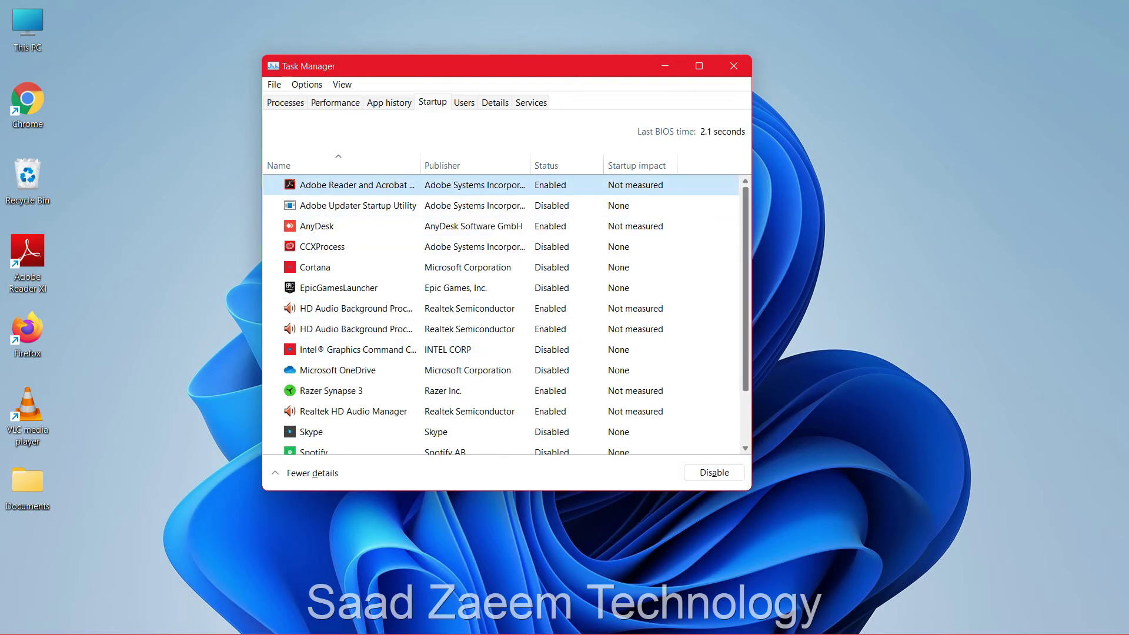
click(714, 472)
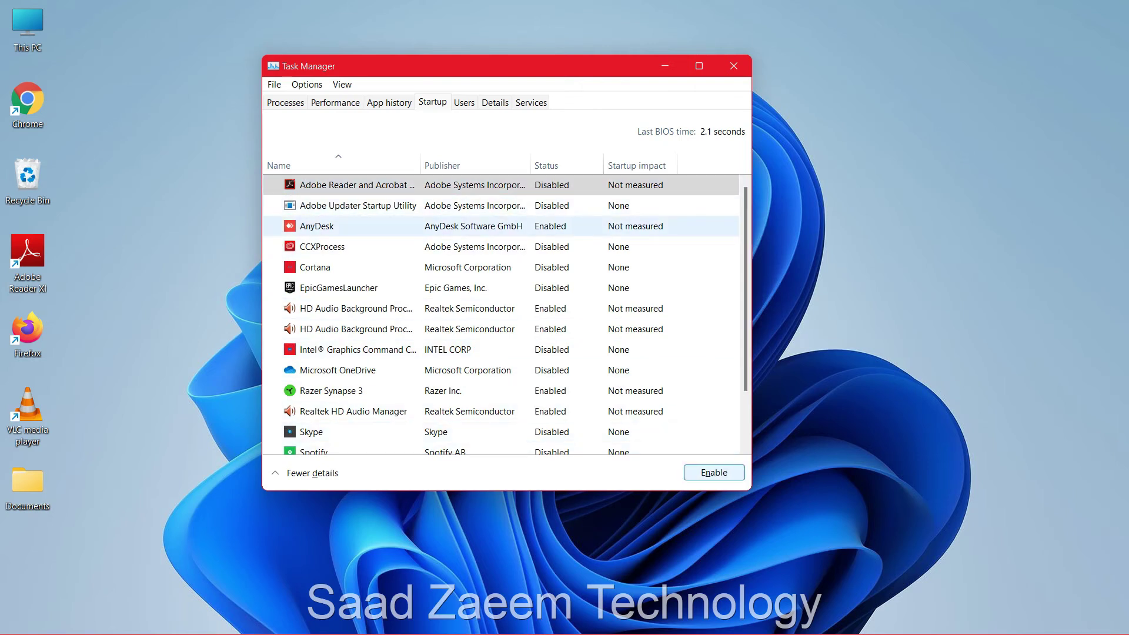
click(353, 225)
click(713, 473)
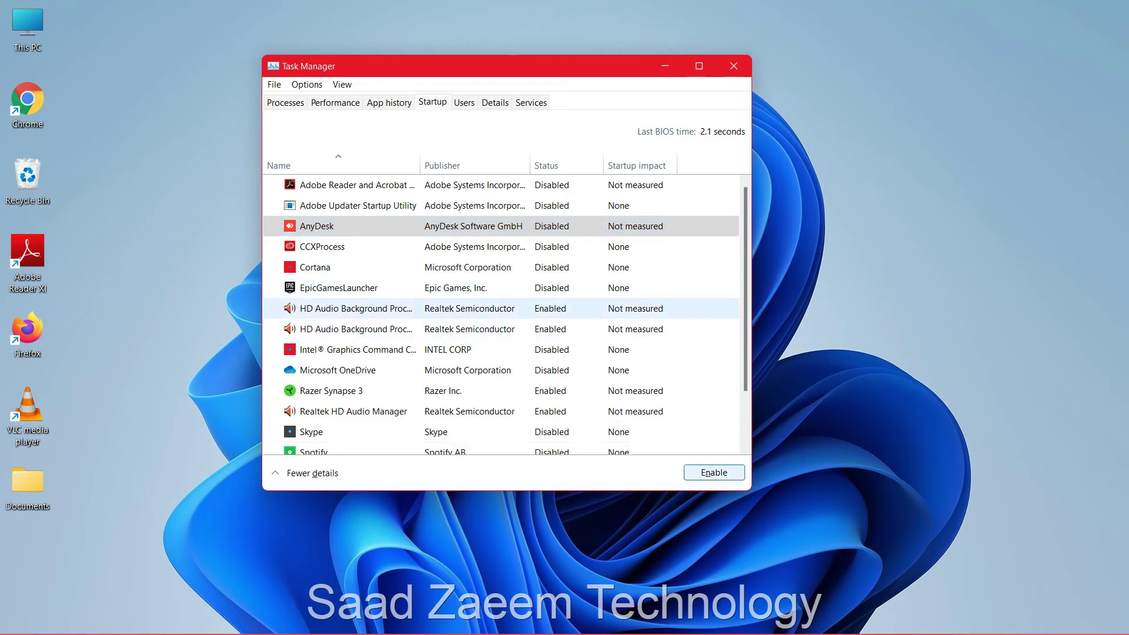
click(353, 308)
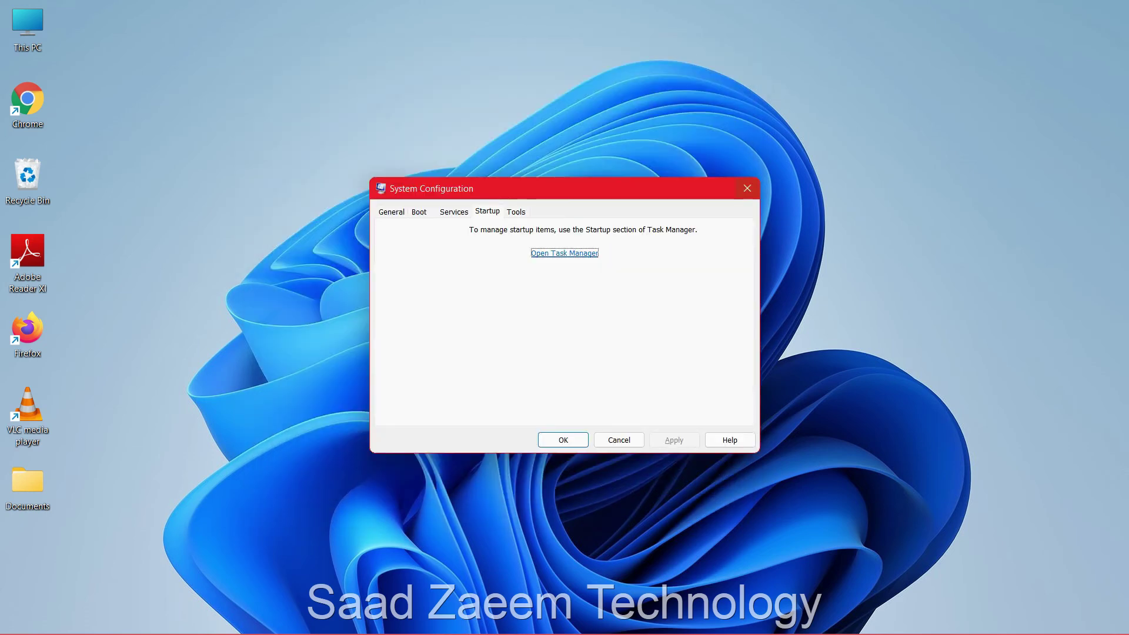
click(748, 188)
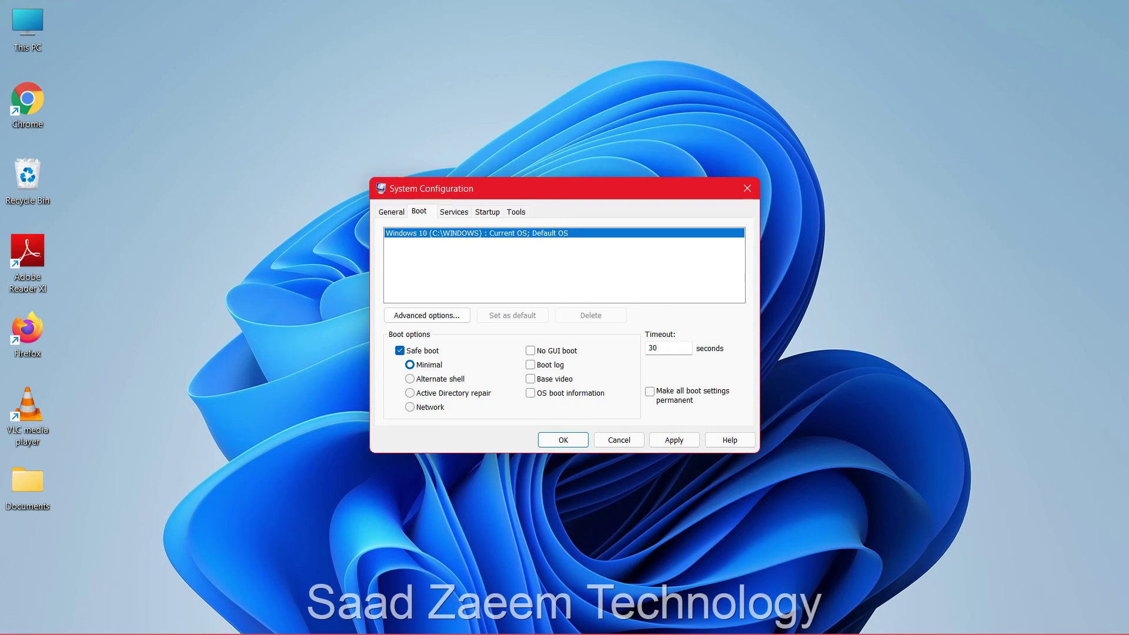
Step: Turn off Safe boot in System Configuration, apply the change, and exit without restarting
key(super)
key(super)
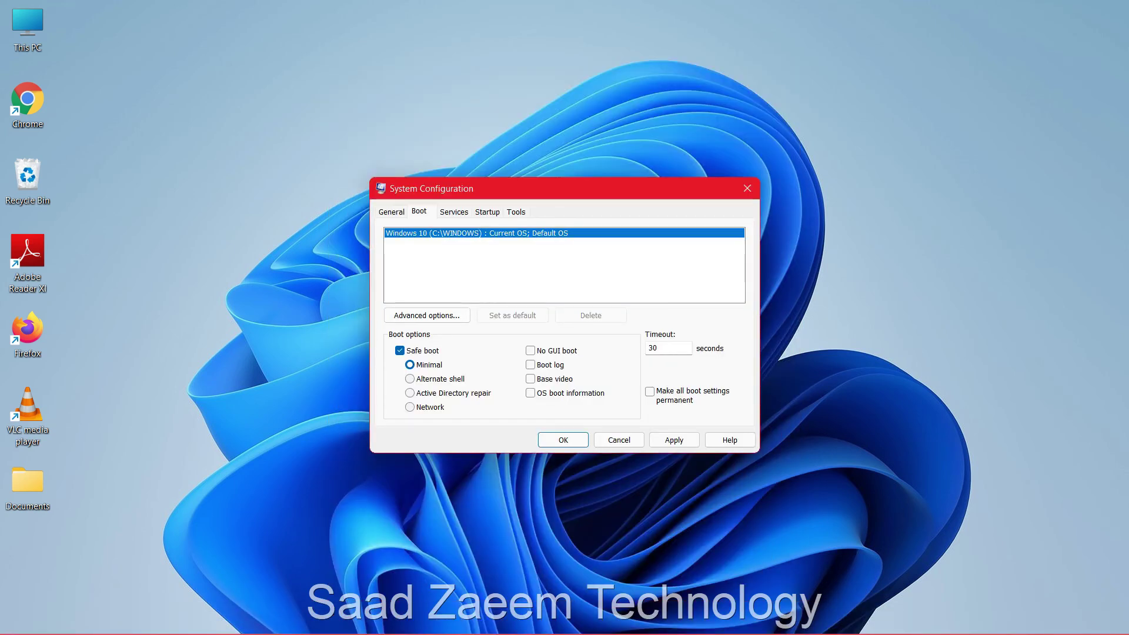
click(400, 351)
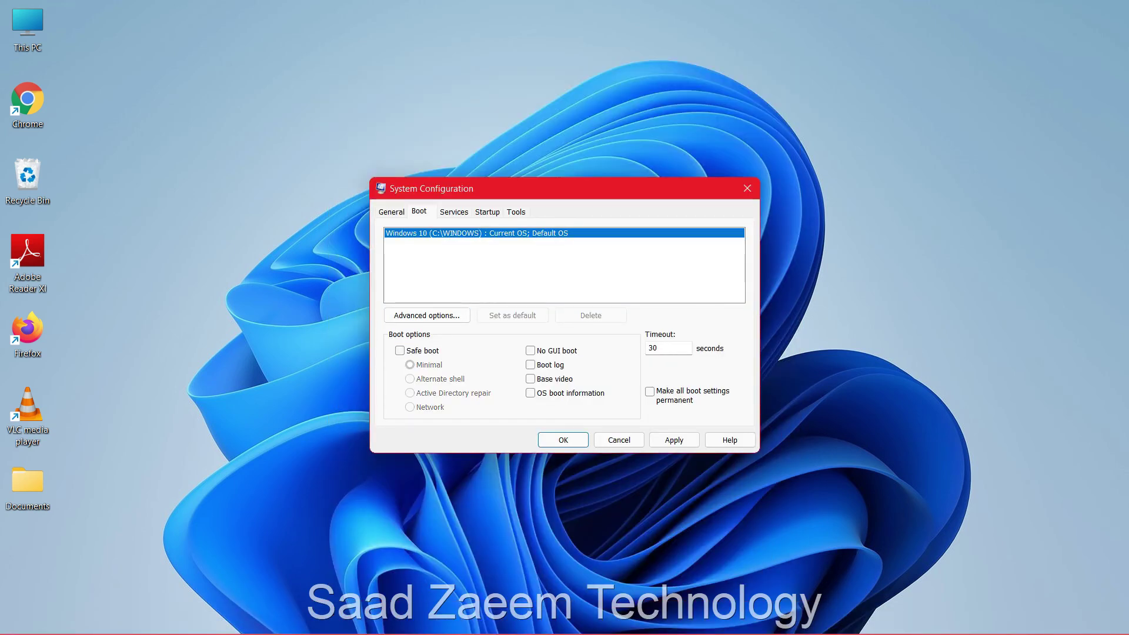
click(675, 440)
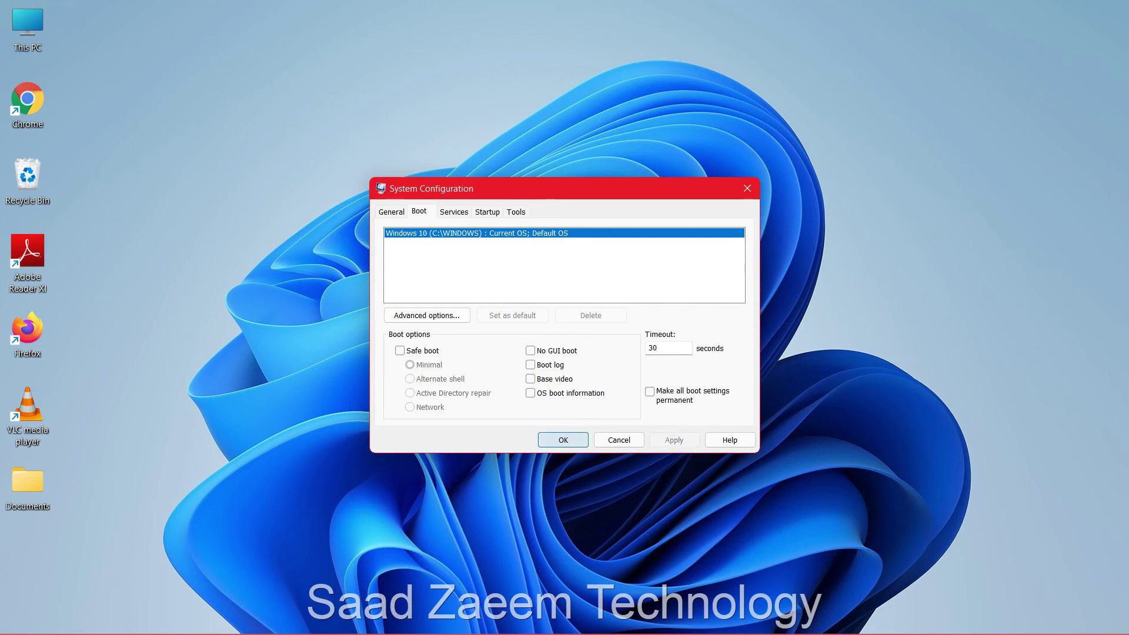
click(563, 440)
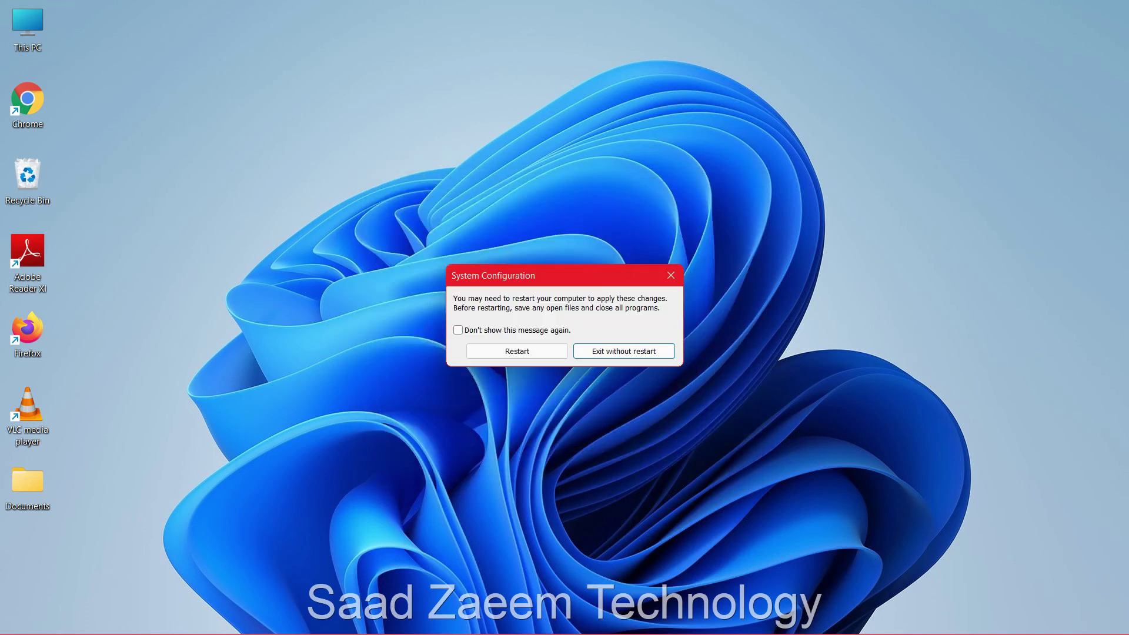
key(Return)
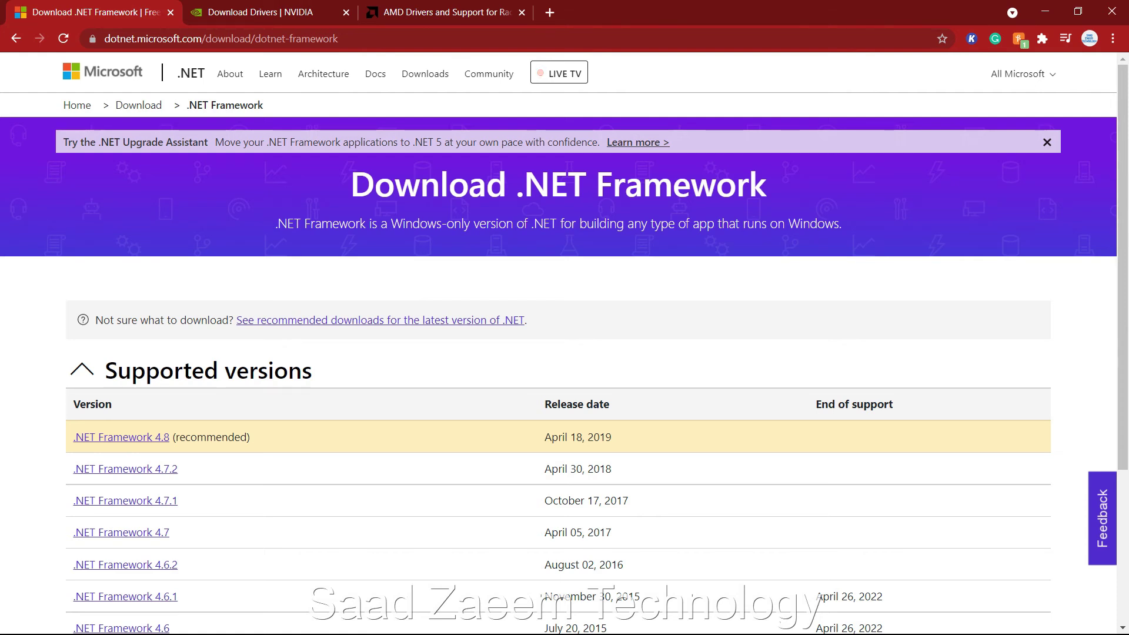
Step: Open the download page of the recommended .NET Framework 4.8 on the Microsoft site
key(Tab)
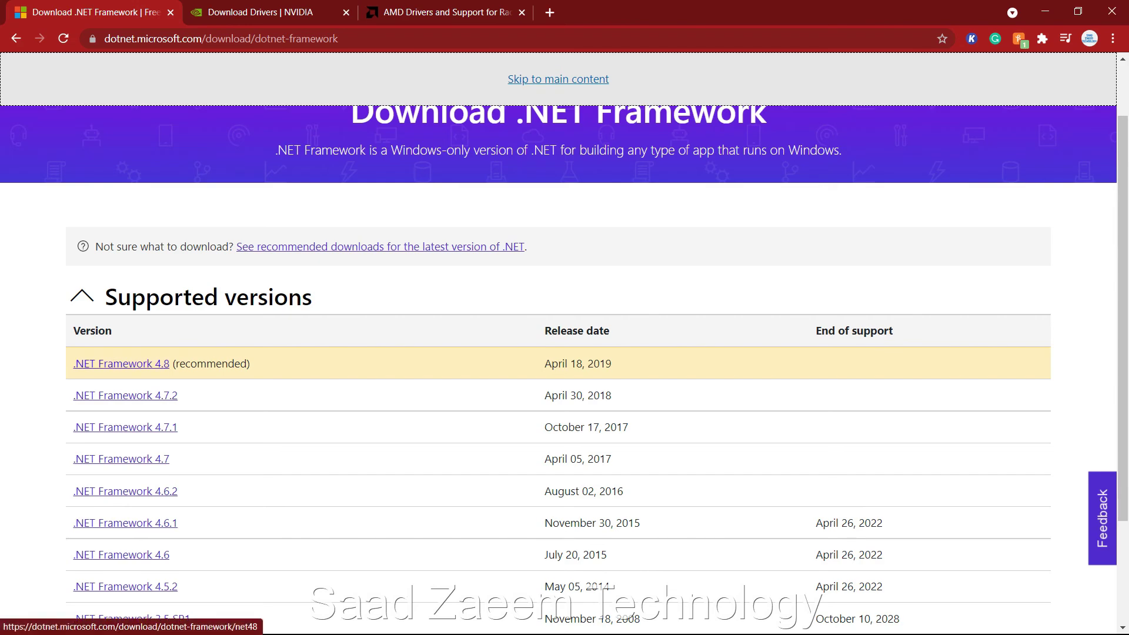
click(120, 364)
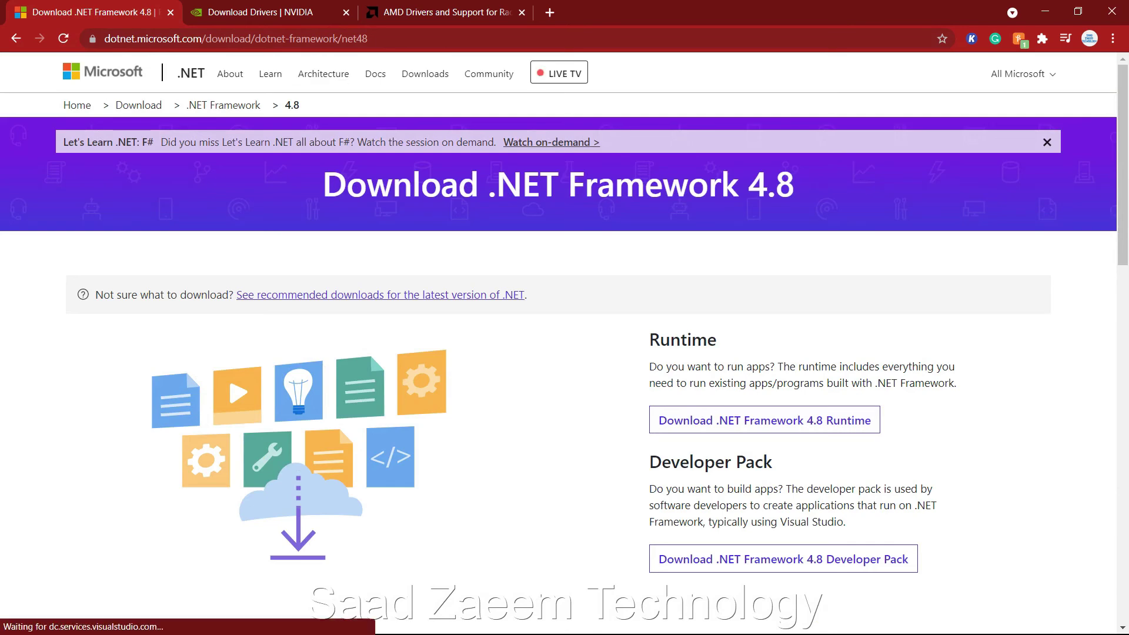
Step: Look at the product type choices on the NVIDIA driver download page and switch to the AMD drivers page
click(259, 11)
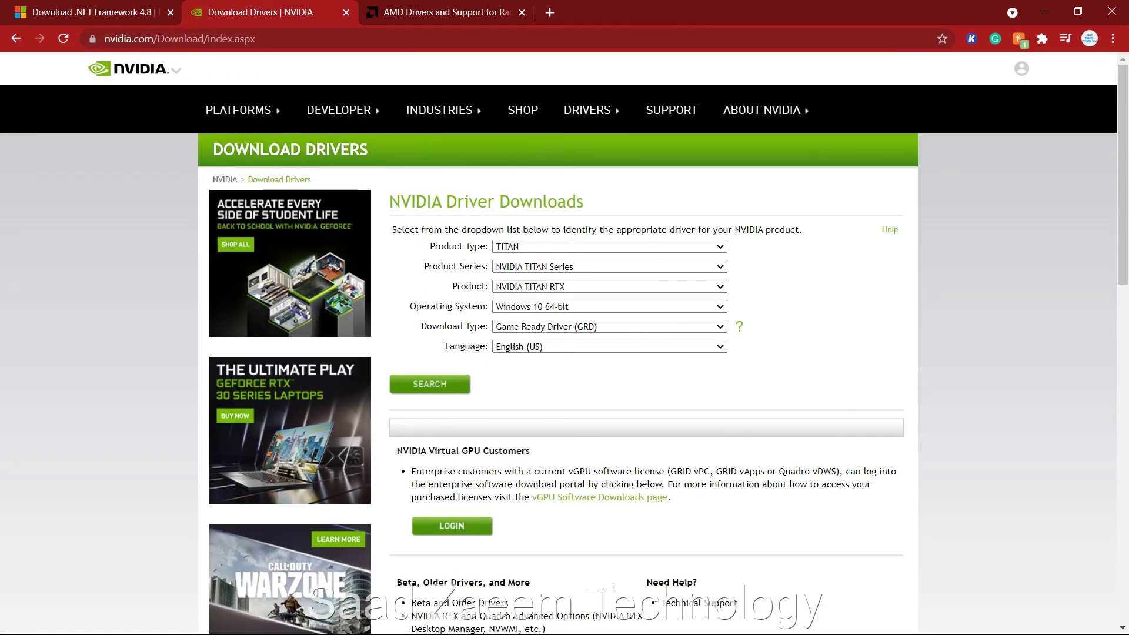
click(609, 247)
click(610, 247)
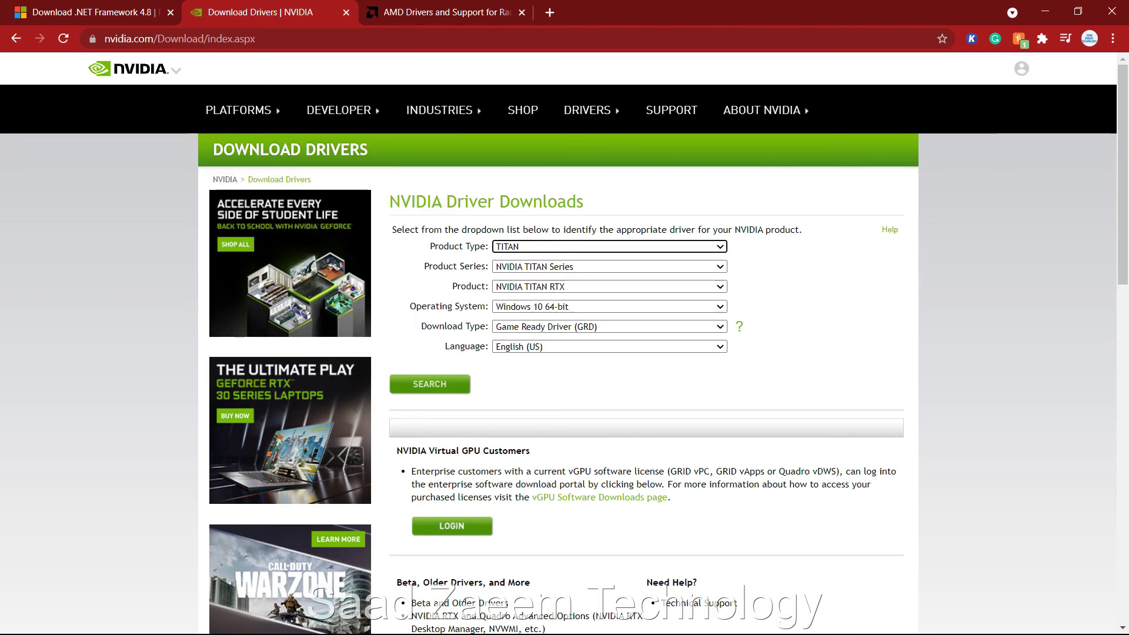
key(ctrl+Tab)
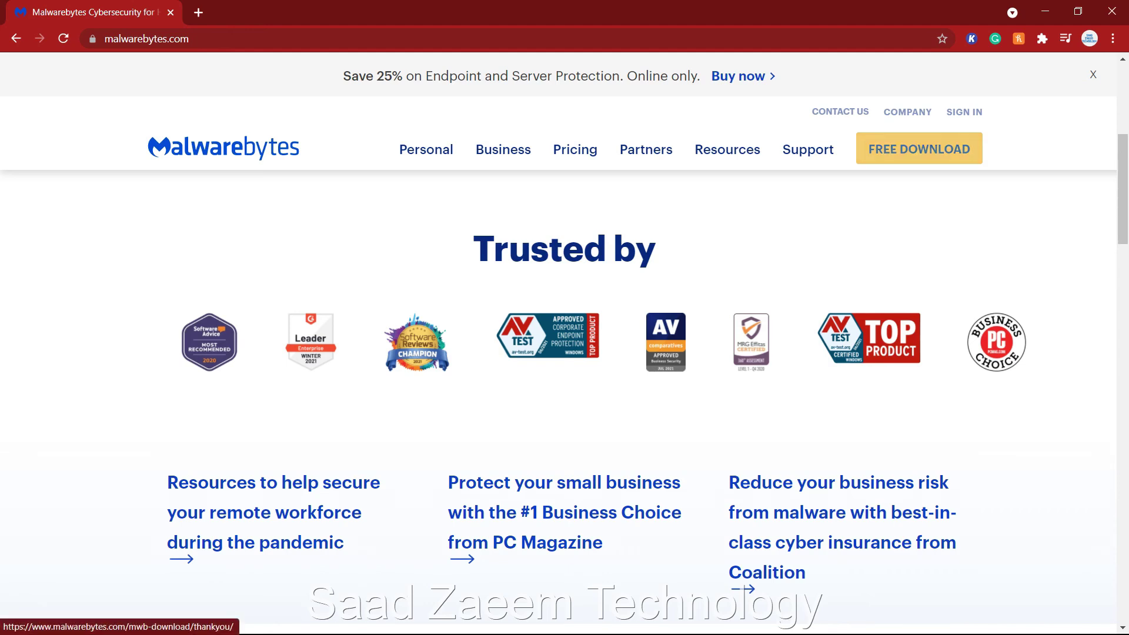
click(823, 39)
click(823, 40)
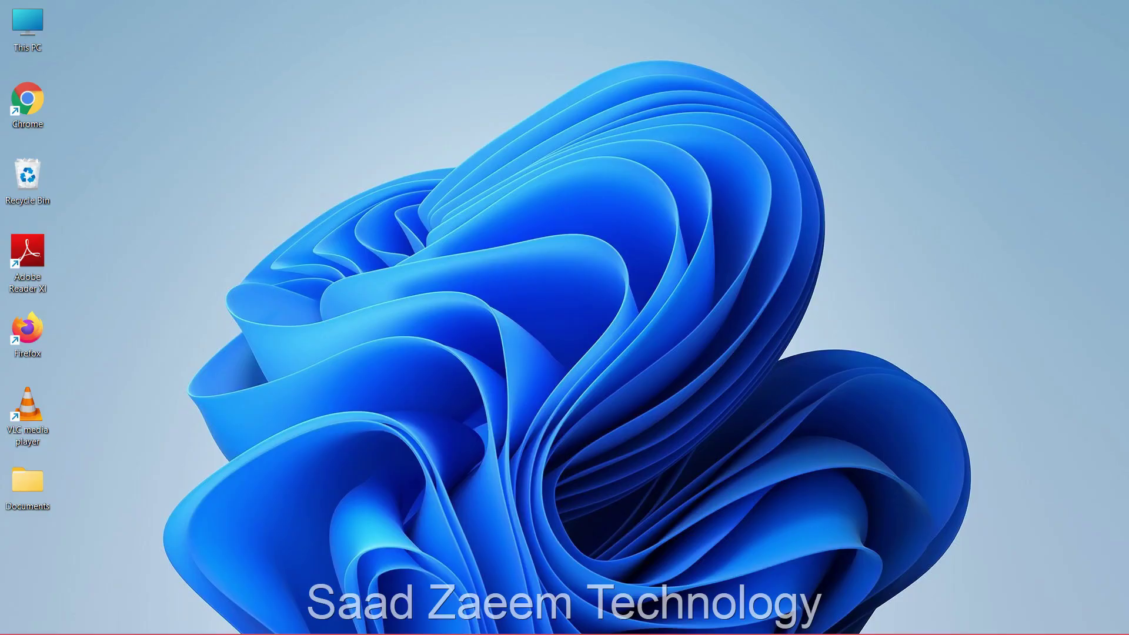
Step: Search Windows for cmd and run Command Prompt as administrator
key(super)
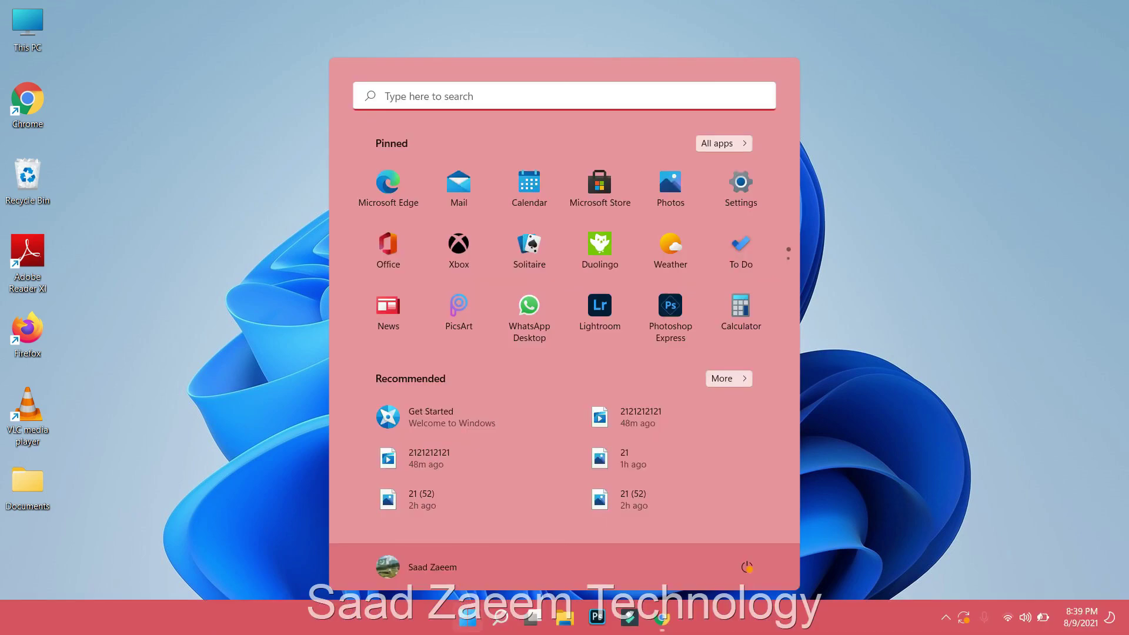
text(cmd)
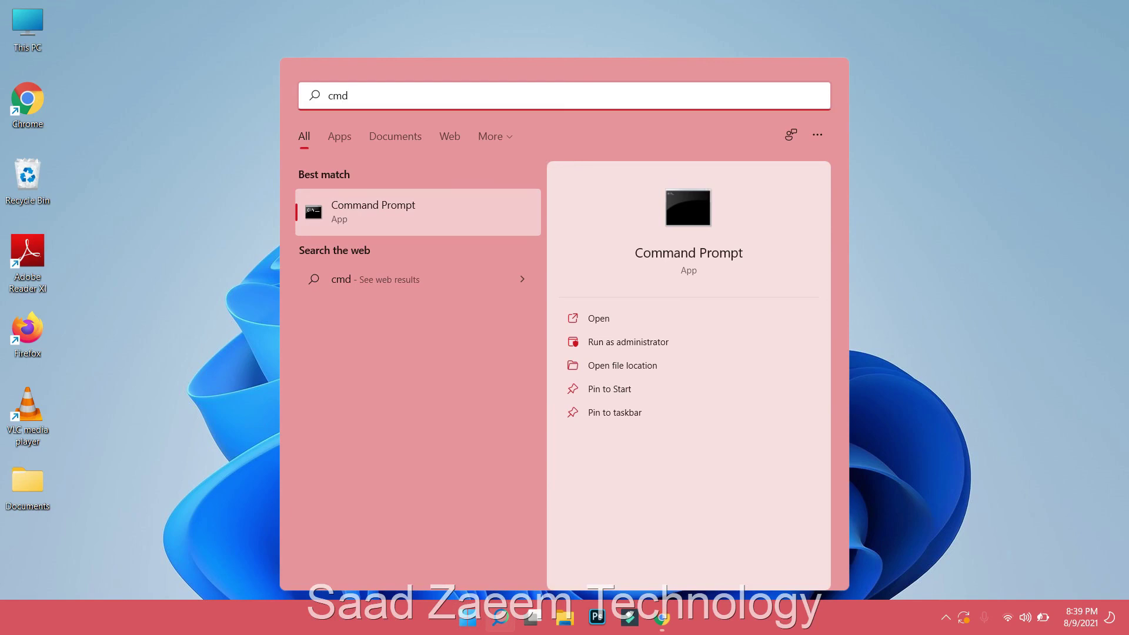
right_click(395, 207)
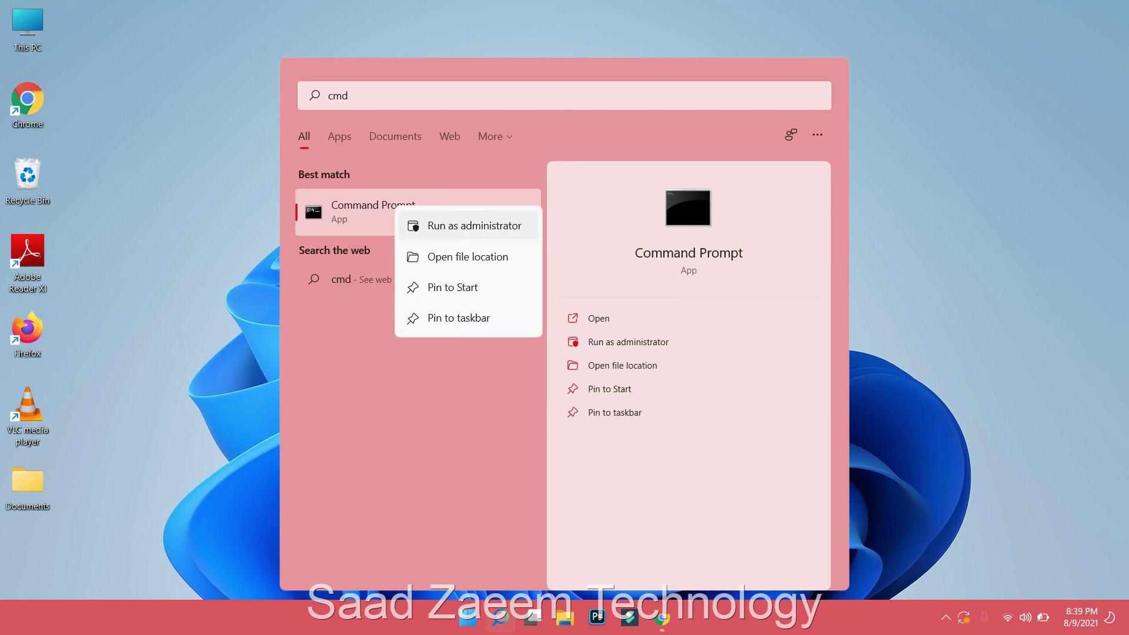
key(Return)
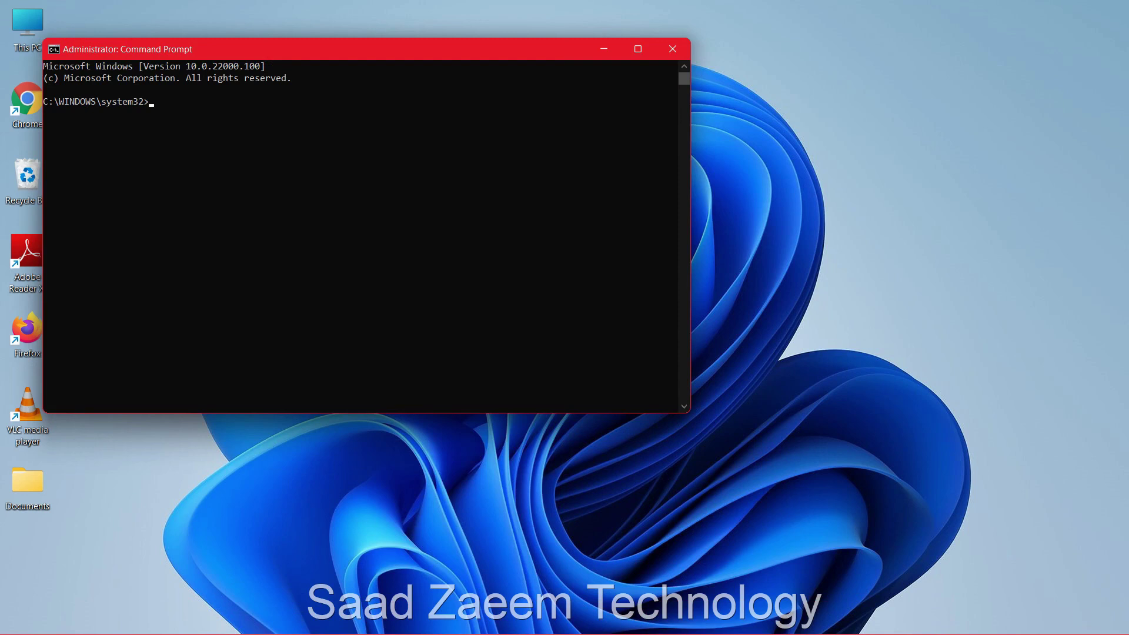
Step: Start a system file scan with the command sfc /scannow in the administrator Command Prompt
drag(439, 46, 643, 65)
text(sfc)
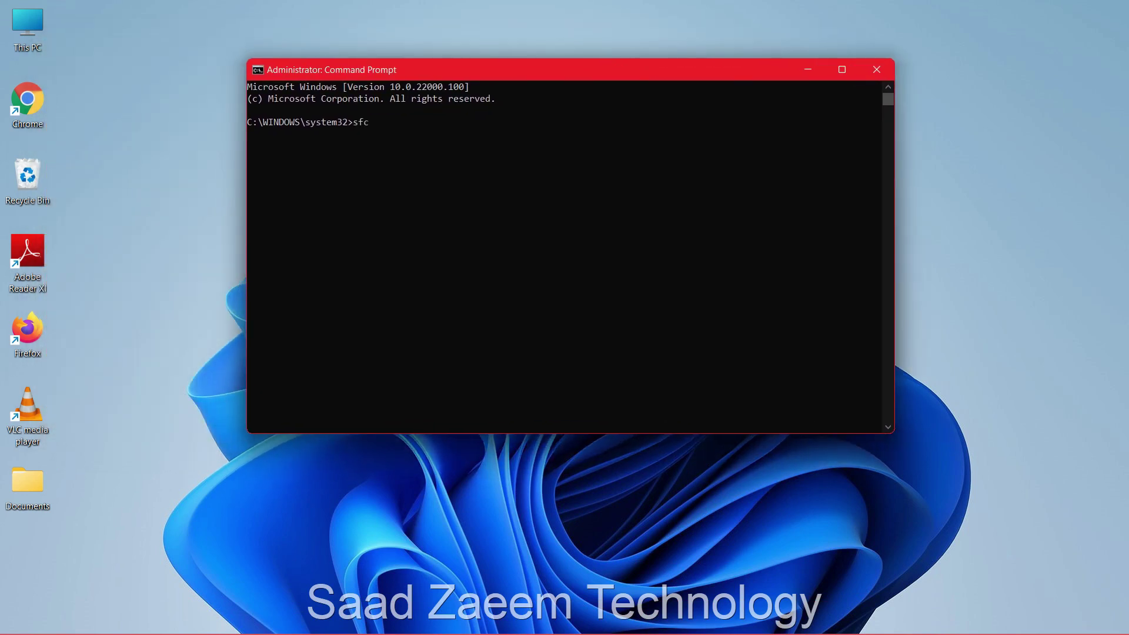
text( /scannow)
key(Return)
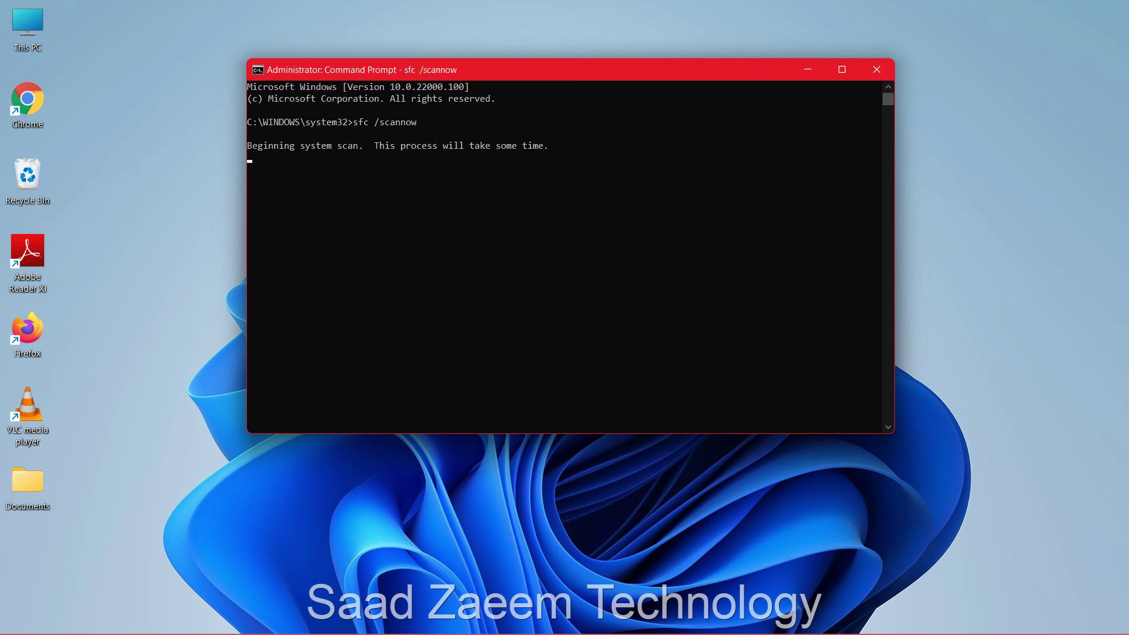